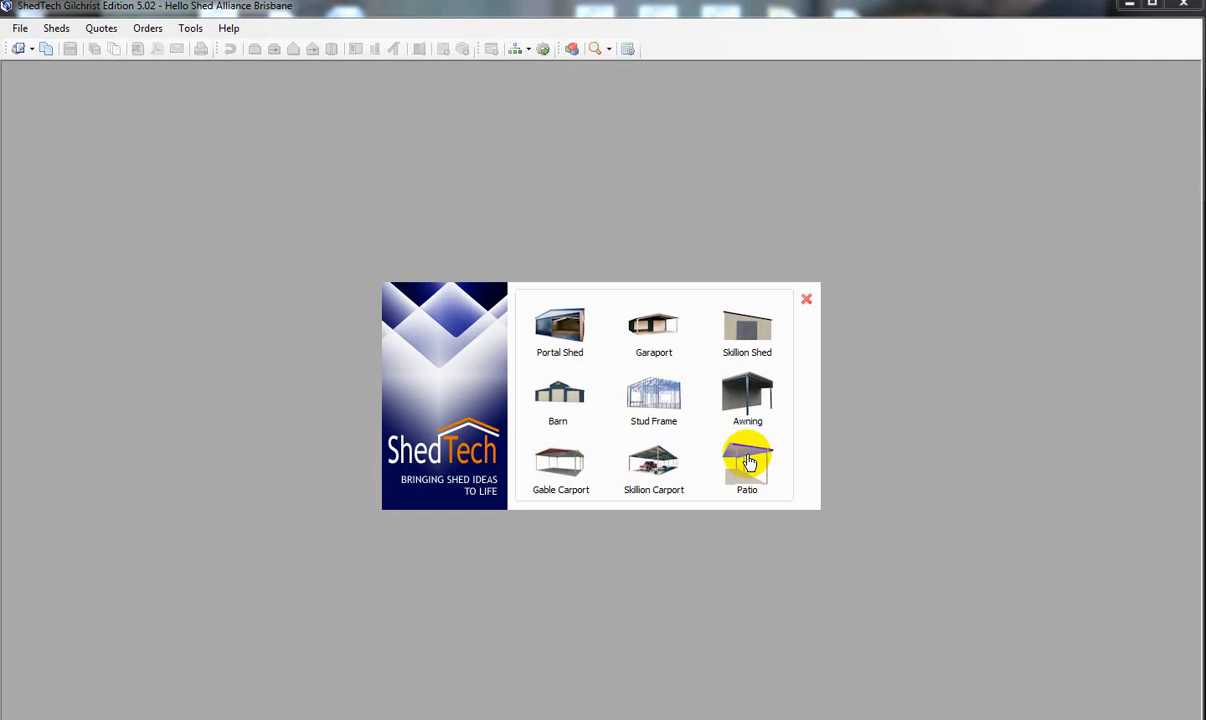
Start a new portal shed and fill in the customer name as "test" along with the site postcode.
{"action": "left_click", "coordinate": [550, 327]}
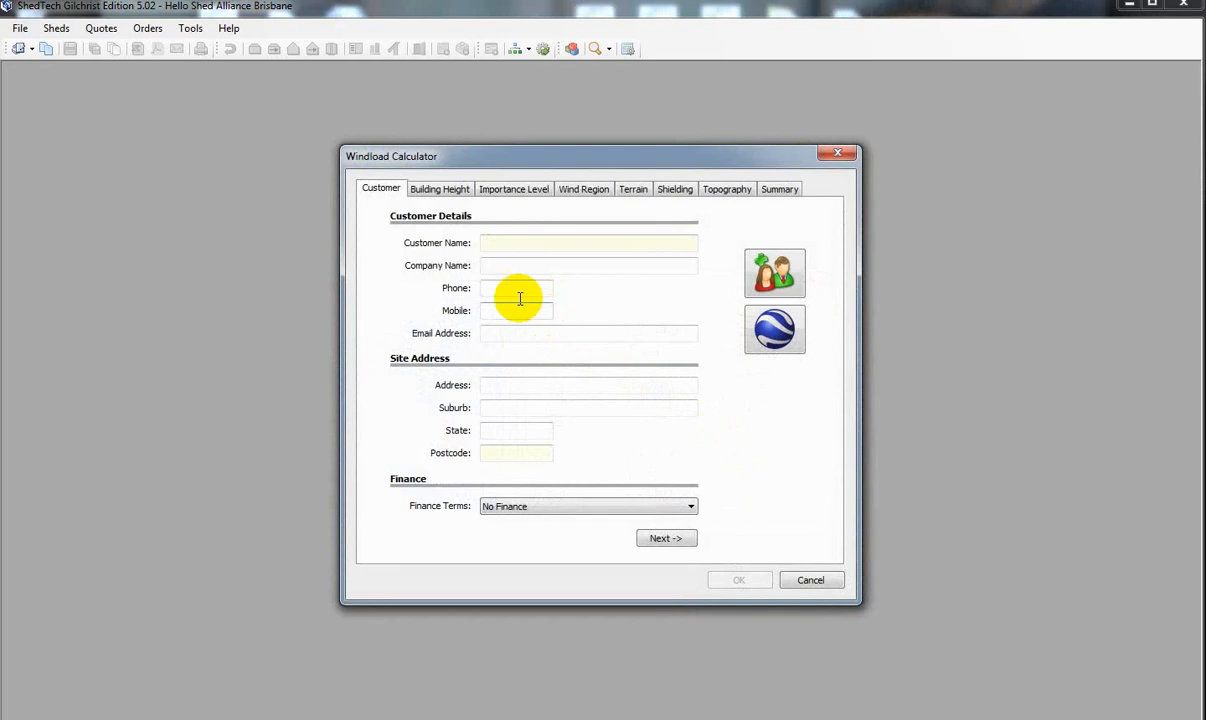
{"action": "left_click", "coordinate": [490, 243]}
{"action": "type", "text": "test"}
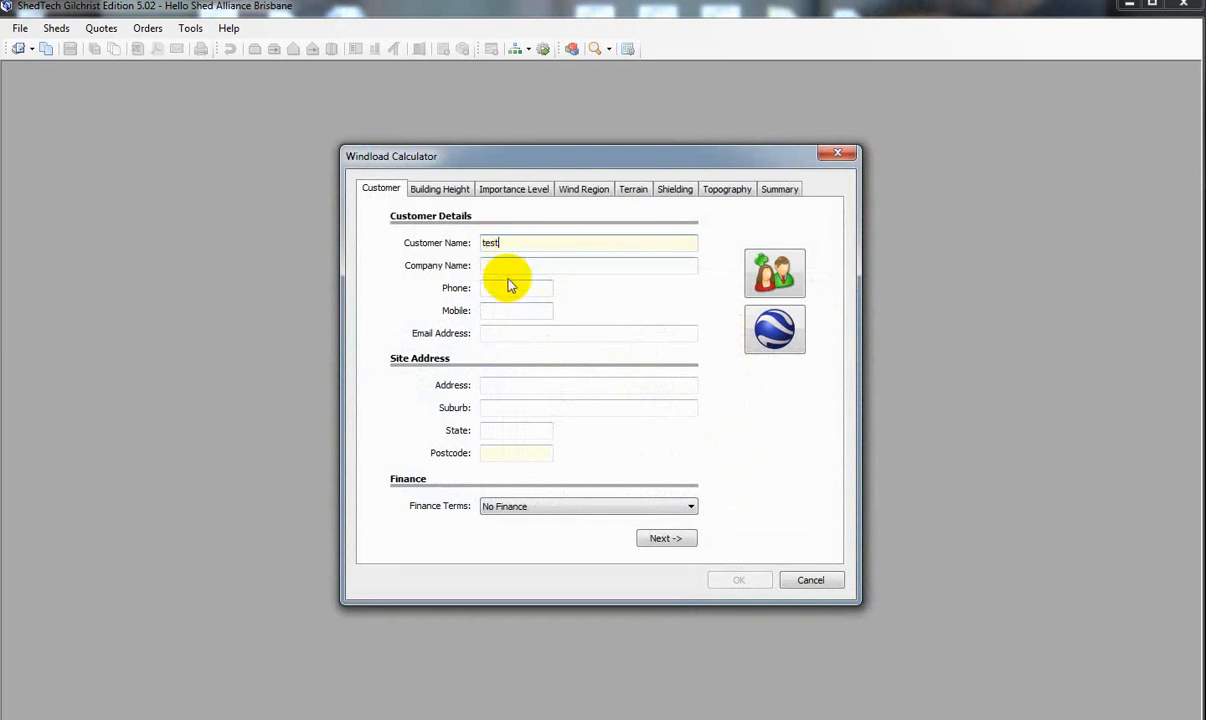
{"action": "left_click", "coordinate": [498, 453]}
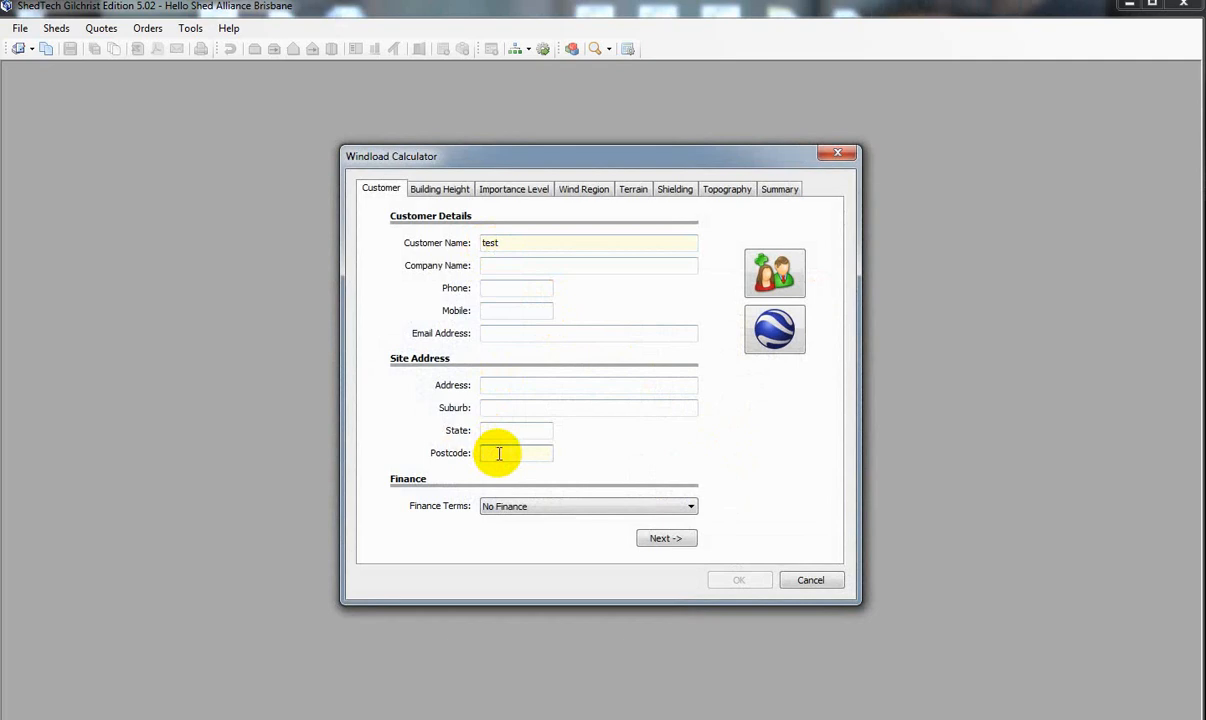
{"action": "type", "text": "4100"}
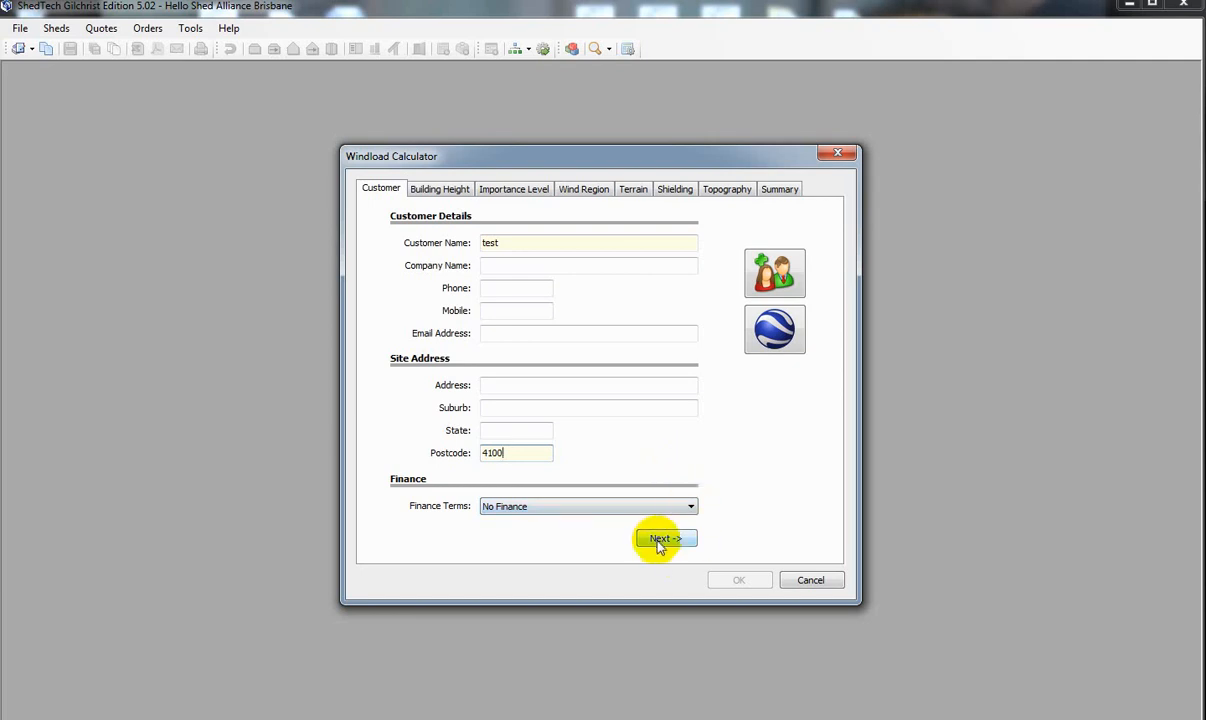
{"action": "left_click", "coordinate": [658, 539]}
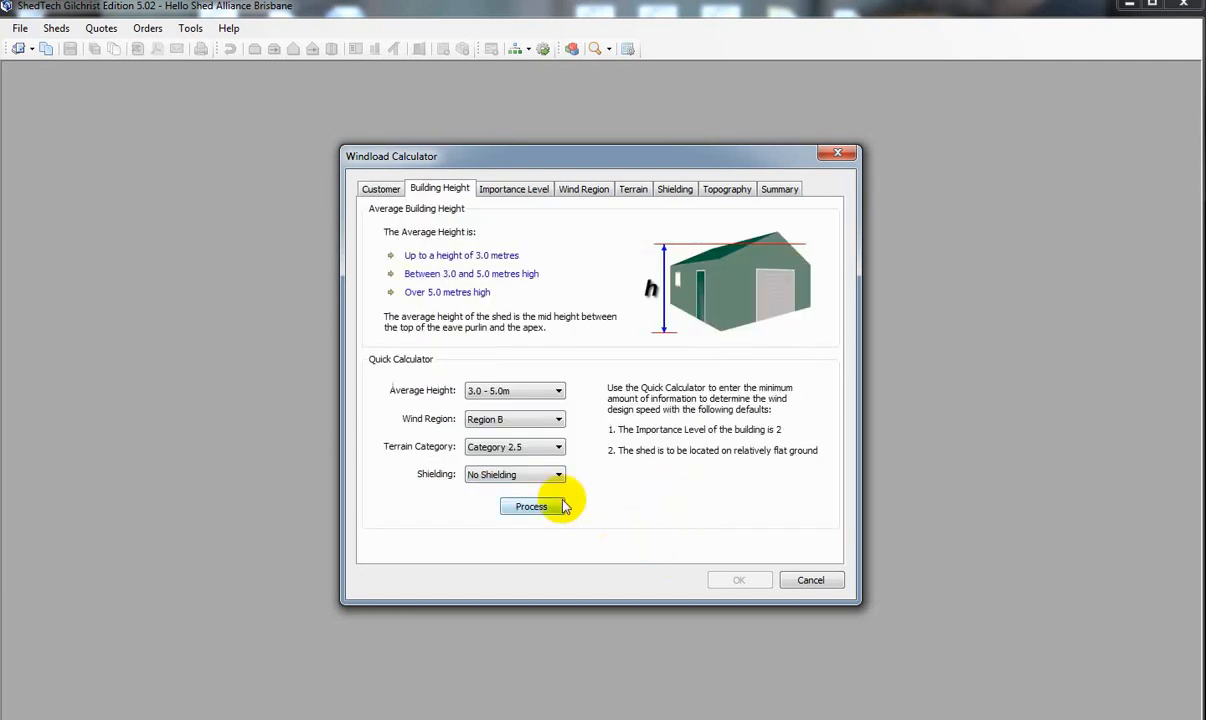
Calculate and accept the wind design speed for average height <= 3.0m, wind Region B, terrain Category 3 and No Shielding.
{"action": "left_click", "coordinate": [558, 392]}
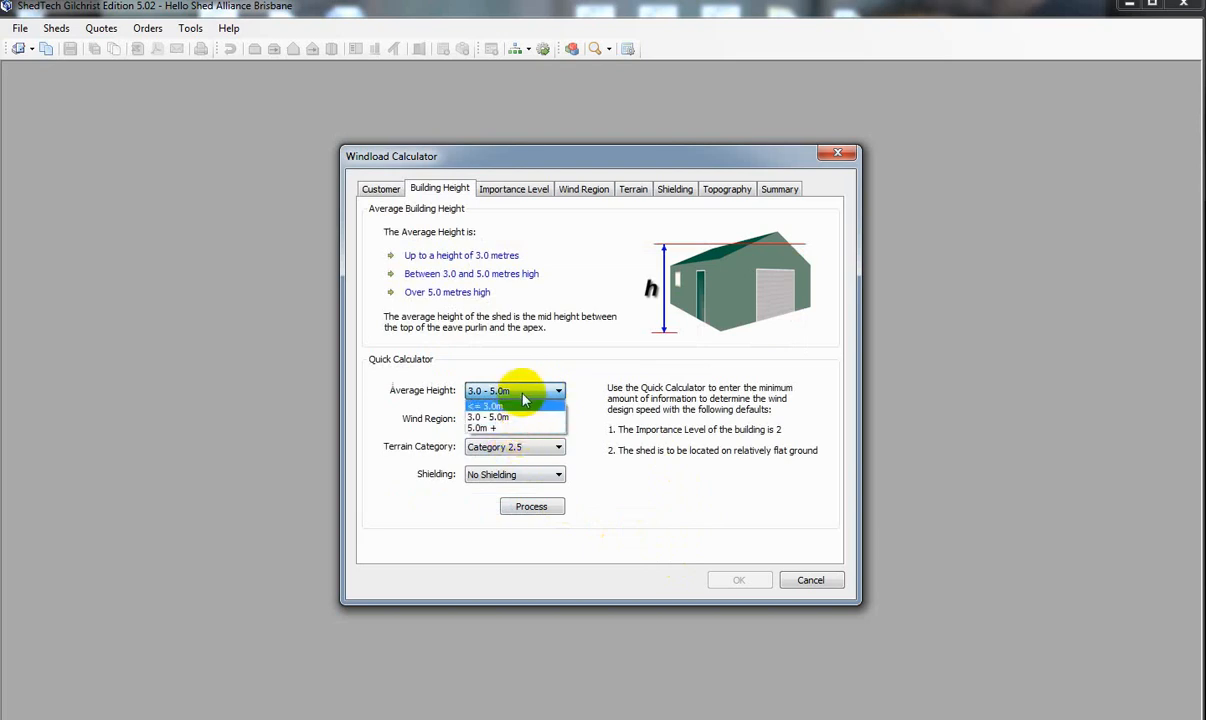
{"action": "left_click", "coordinate": [527, 405]}
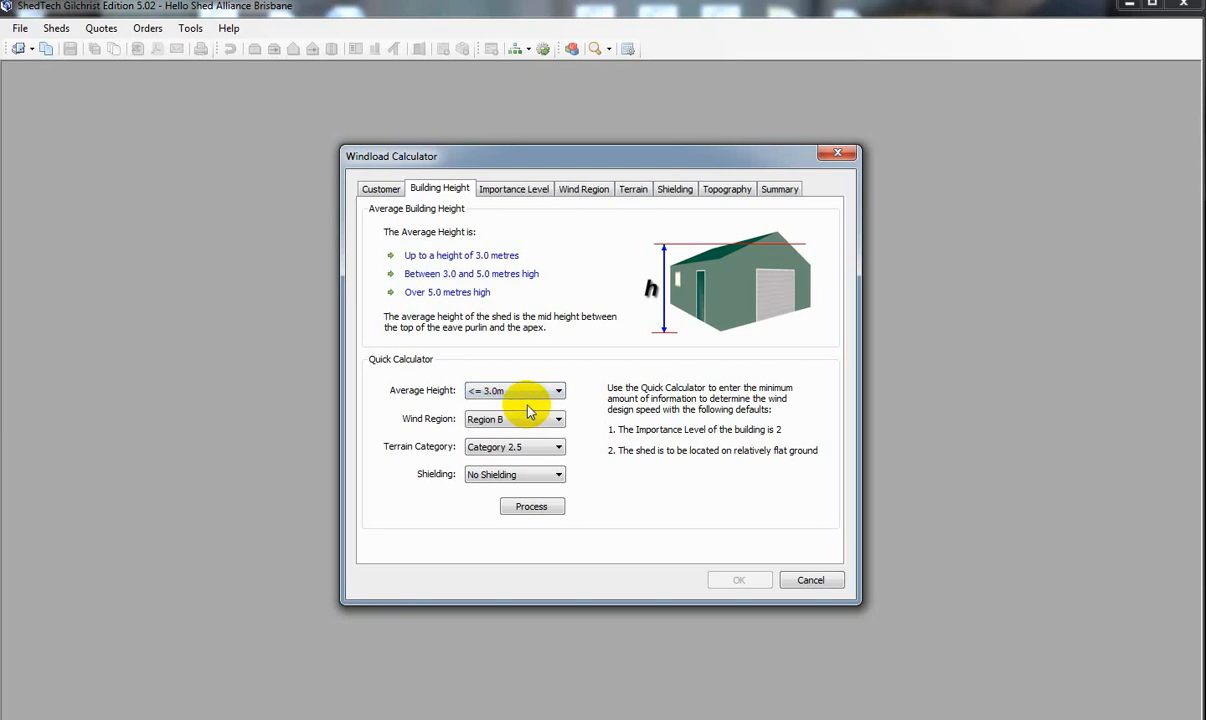
{"action": "left_click", "coordinate": [557, 419]}
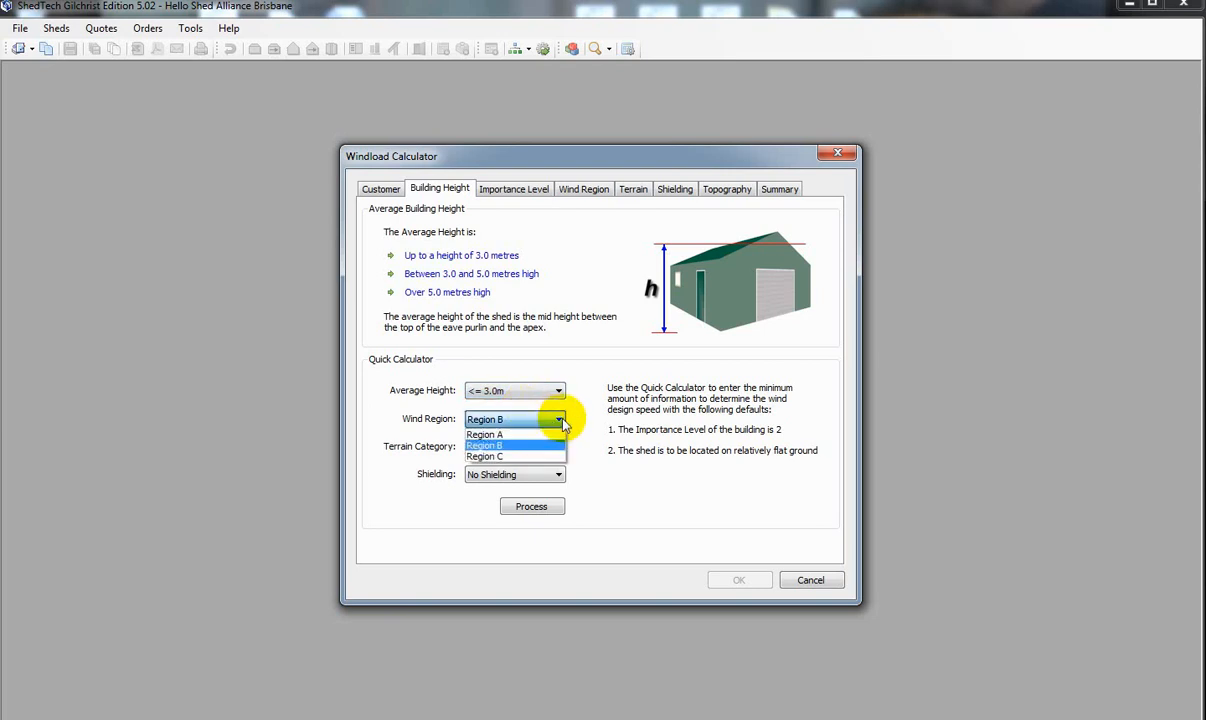
{"action": "left_click", "coordinate": [518, 445]}
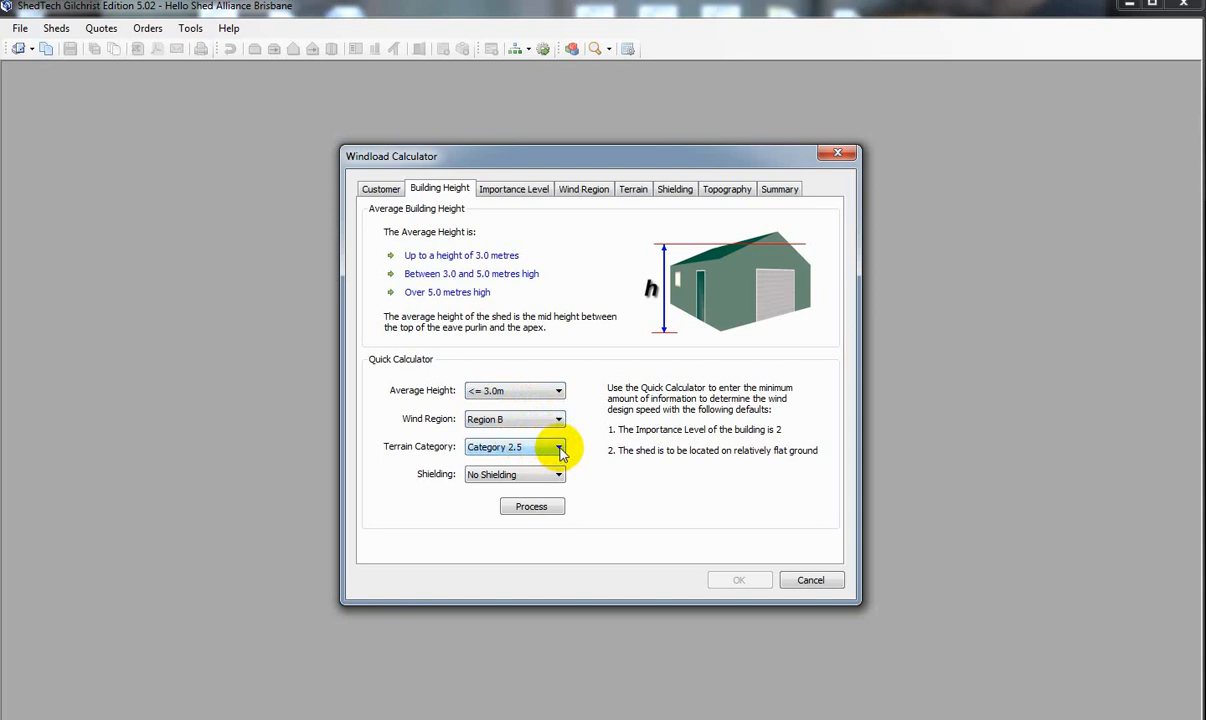
{"action": "left_click", "coordinate": [559, 448]}
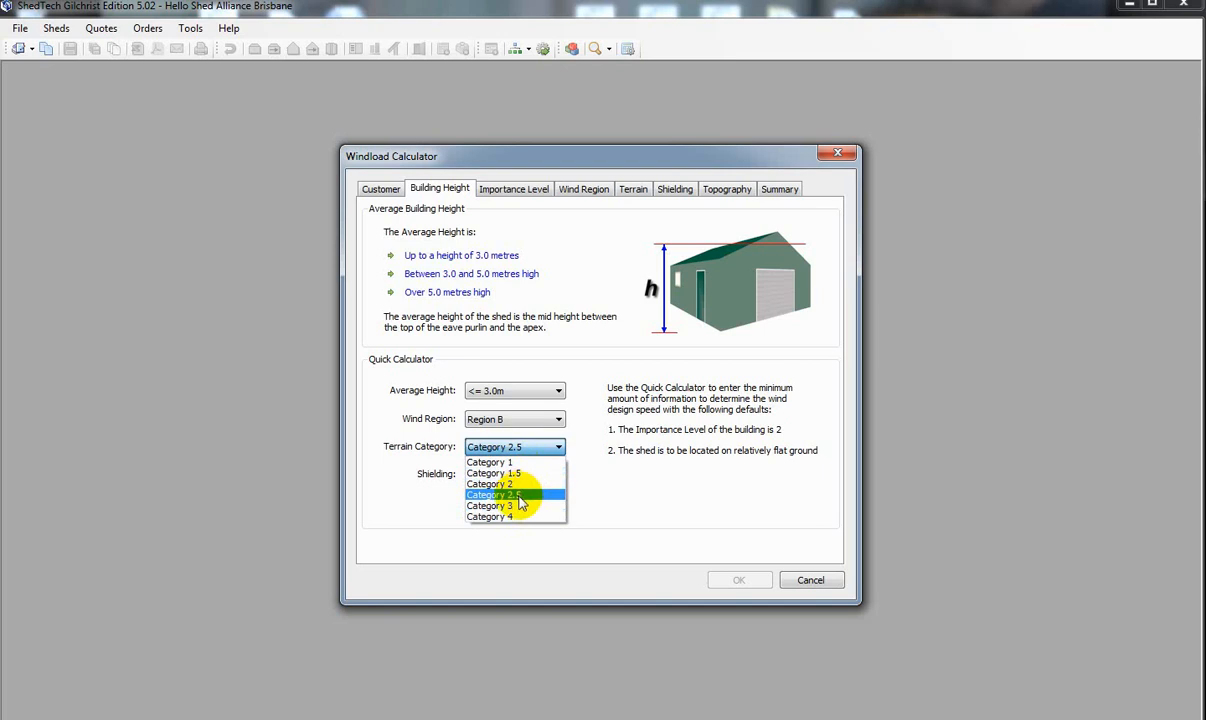
{"action": "left_click", "coordinate": [513, 507]}
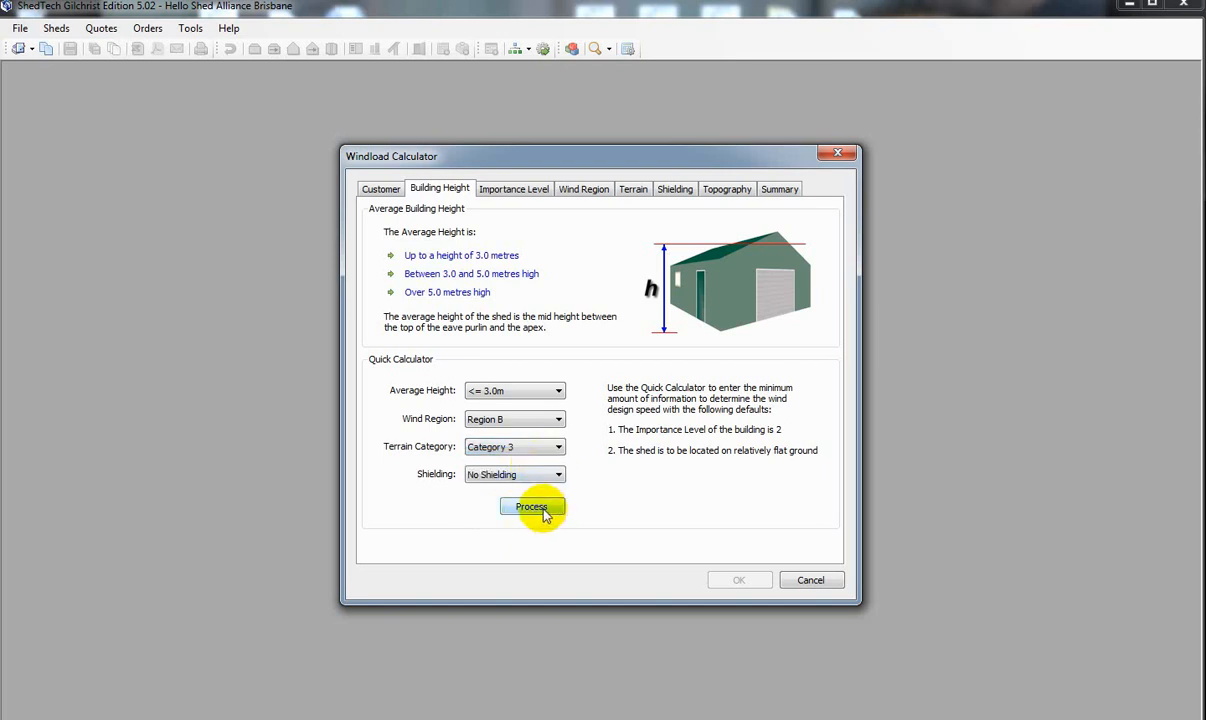
{"action": "left_click", "coordinate": [540, 510]}
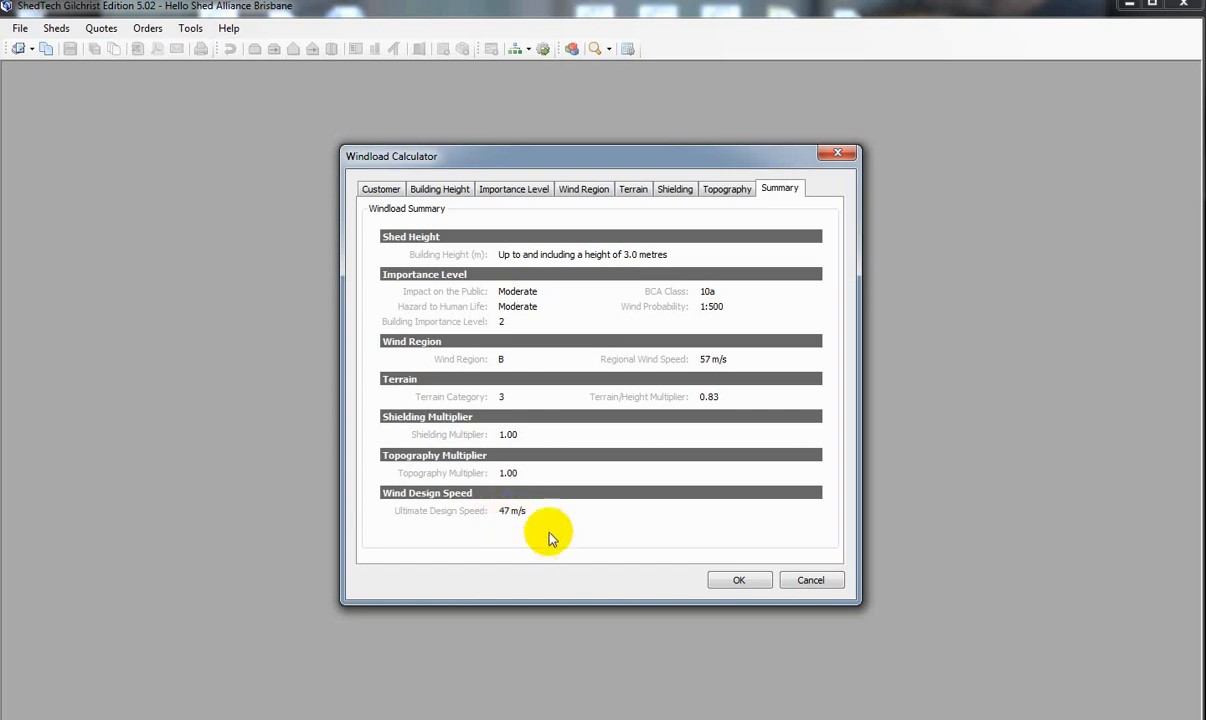
{"action": "left_click", "coordinate": [737, 581]}
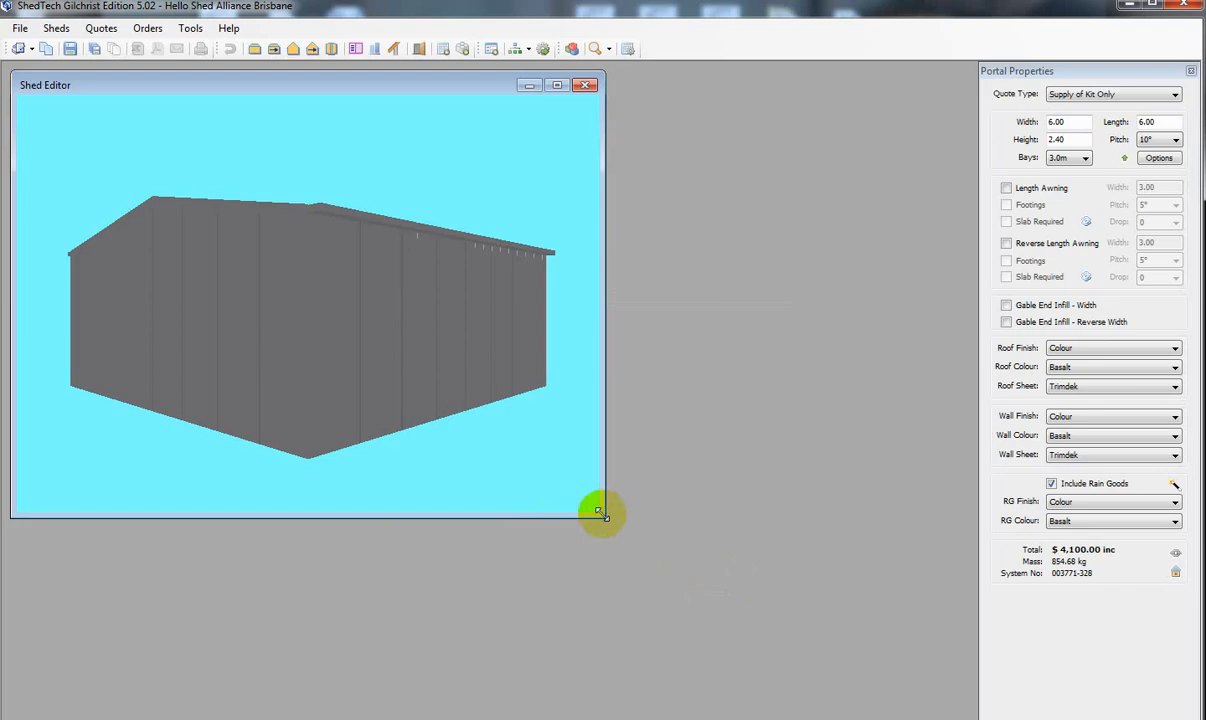
Enlarge the Shed Editor window and turn the shed so the long side wall faces the viewer more.
{"action": "left_click_drag", "start_coordinate": [605, 515], "coordinate": [868, 667]}
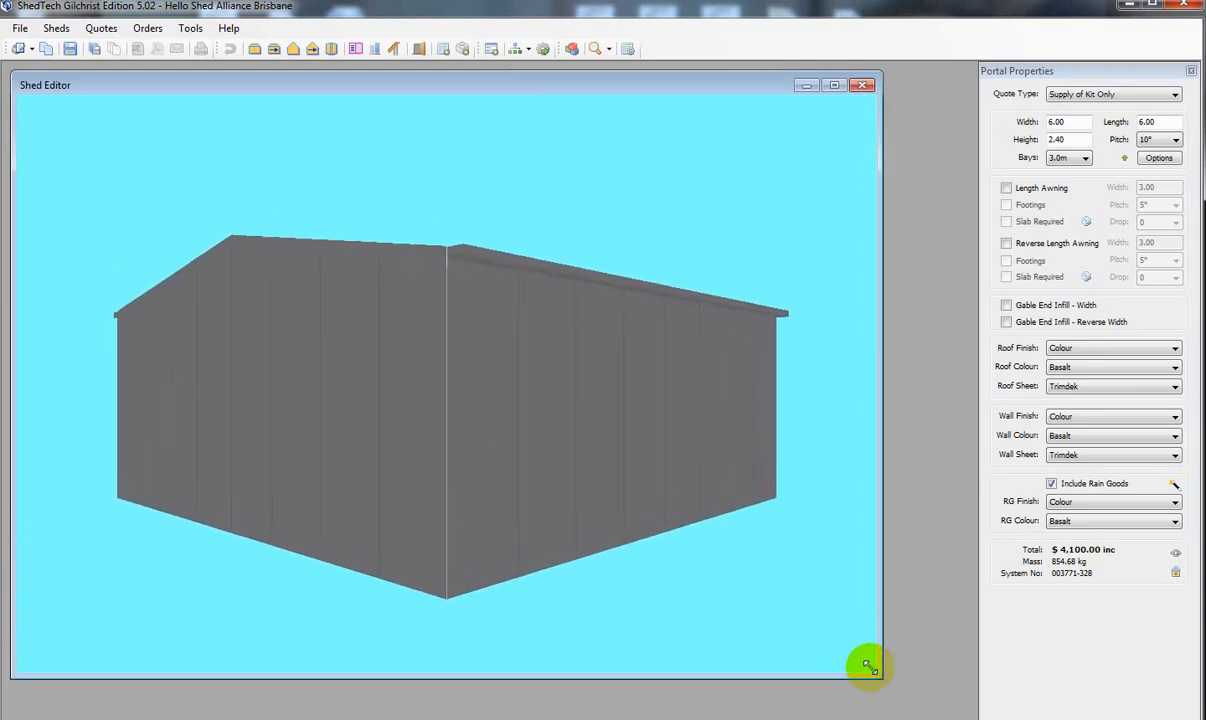
{"action": "left_click_drag", "start_coordinate": [320, 490], "coordinate": [353, 481]}
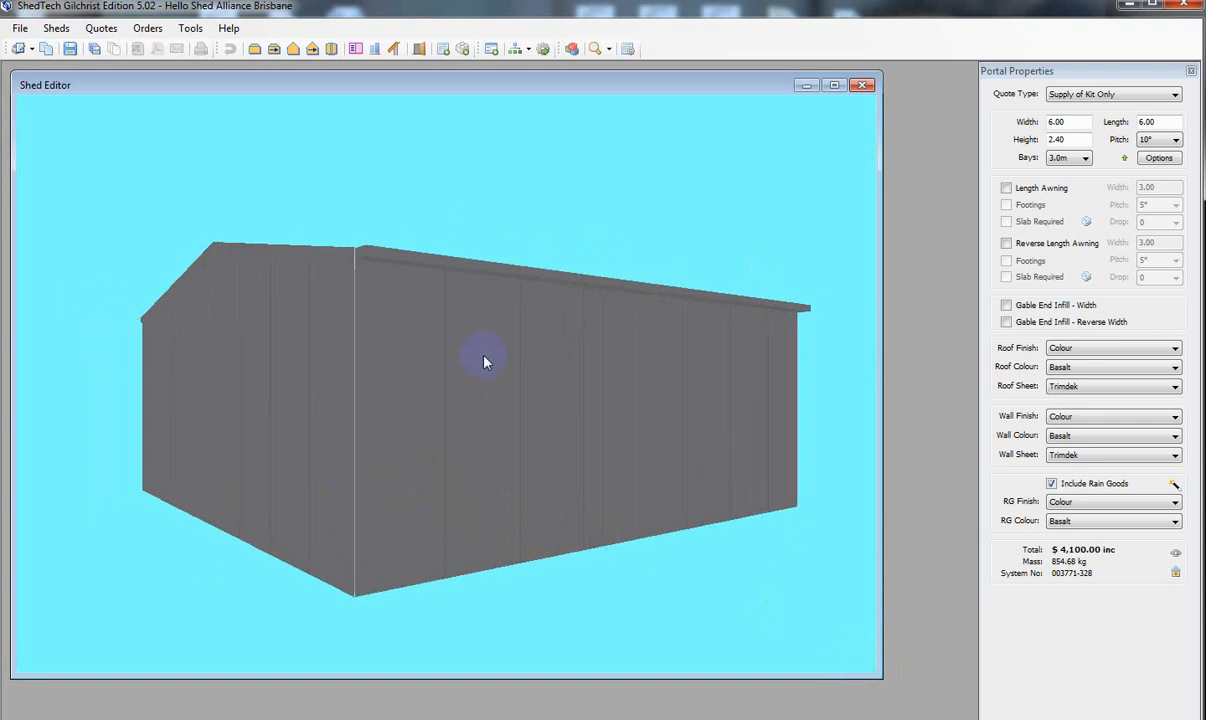
{"action": "right_click", "coordinate": [717, 586]}
{"action": "left_click", "coordinate": [768, 670]}
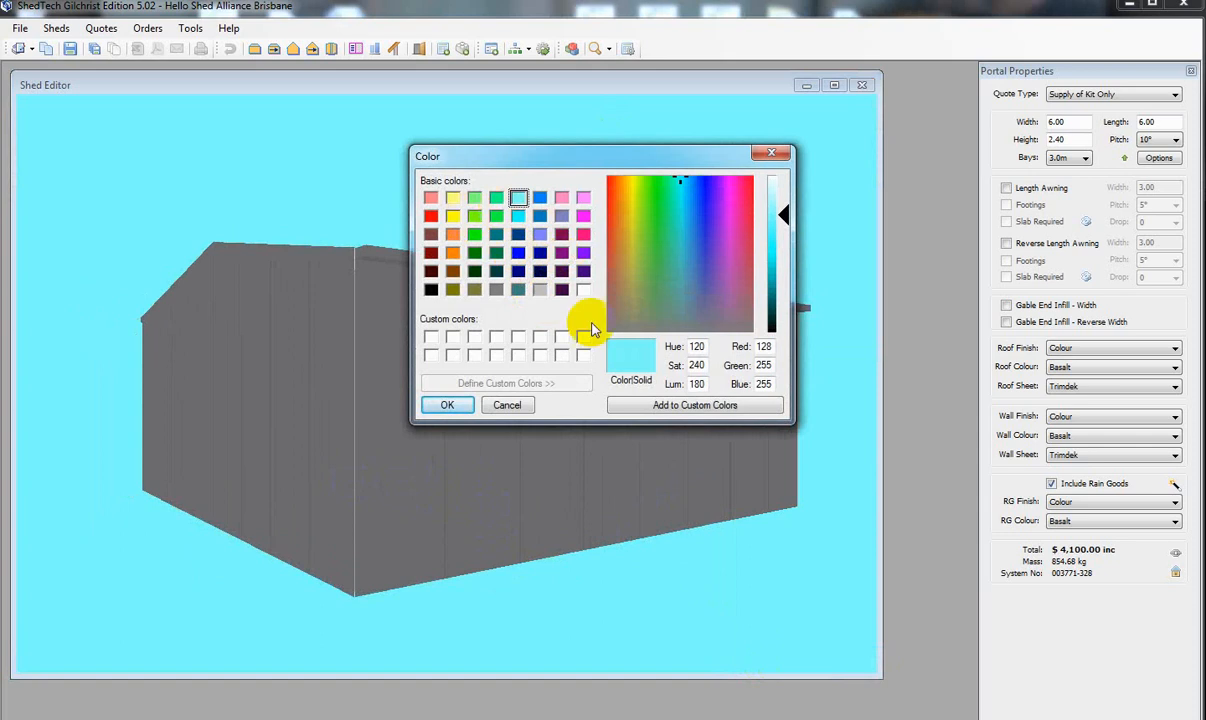
{"action": "left_click", "coordinate": [771, 152]}
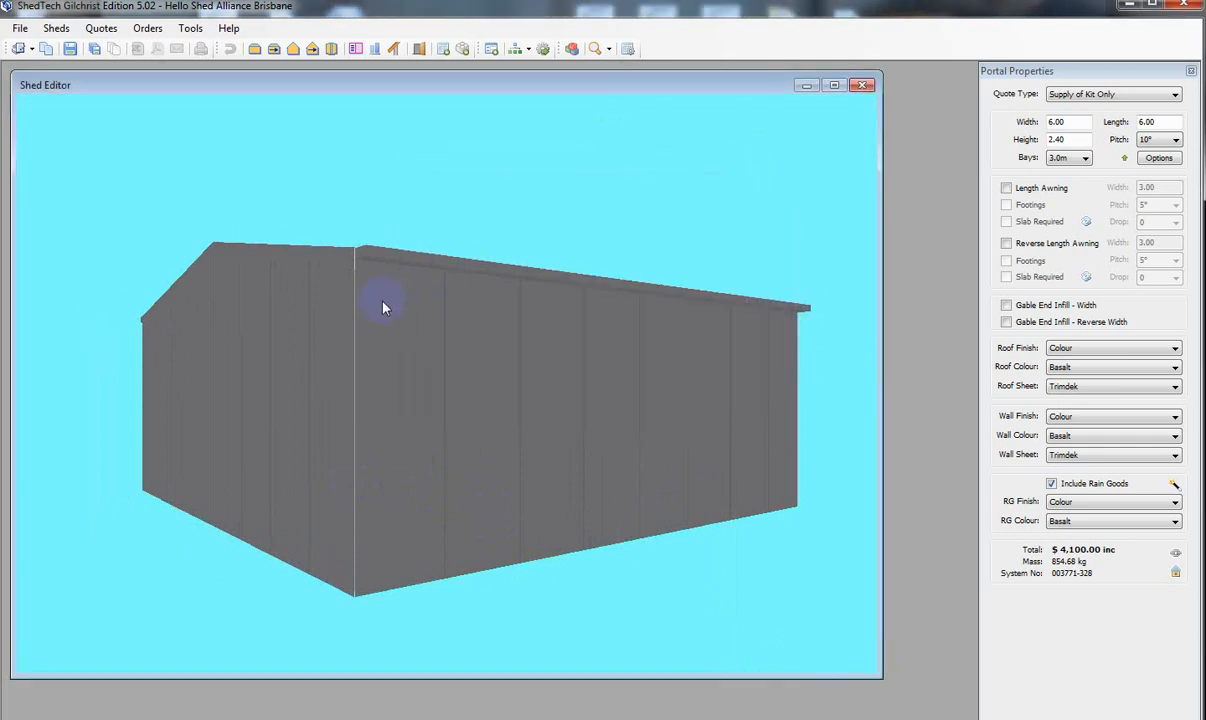
Set the shed's wall colour to Classic Cream and its rain goods colour to Deep Ocean.
{"action": "mouse_move", "coordinate": [383, 307]}
{"action": "left_mouse_down"}
{"action": "mouse_move", "coordinate": [366, 381]}
{"action": "mouse_move", "coordinate": [385, 316]}
{"action": "left_mouse_up"}
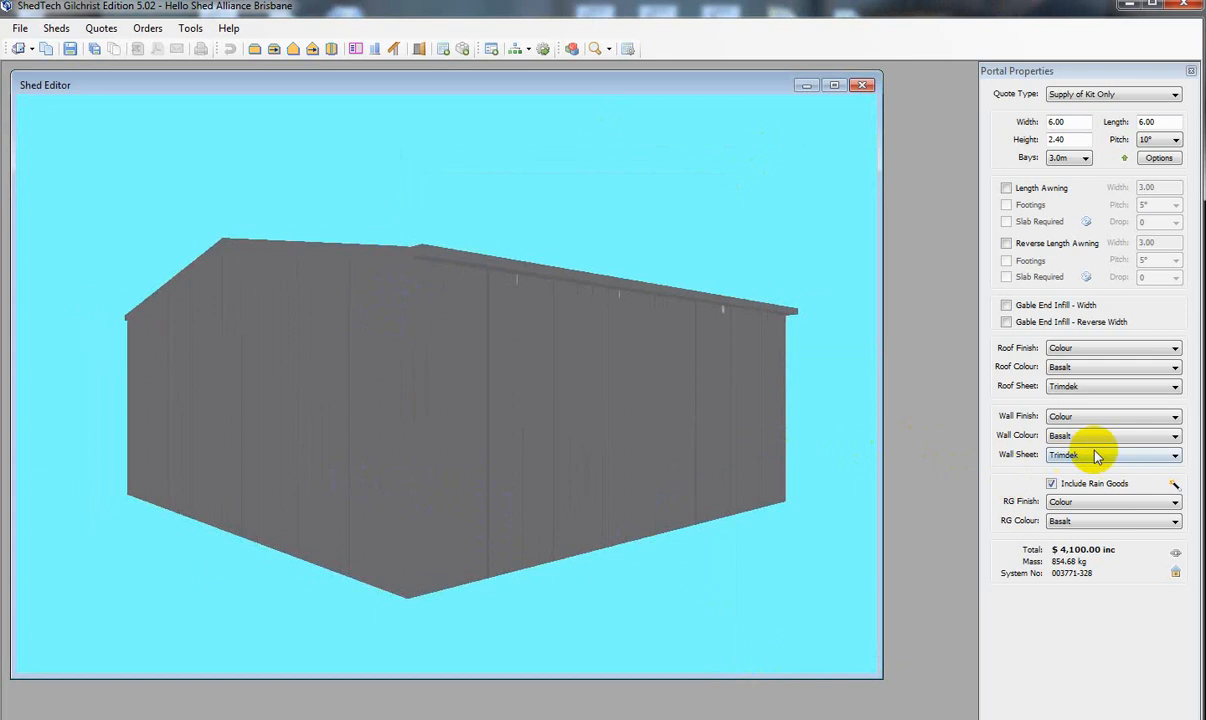
{"action": "left_click", "coordinate": [1175, 437]}
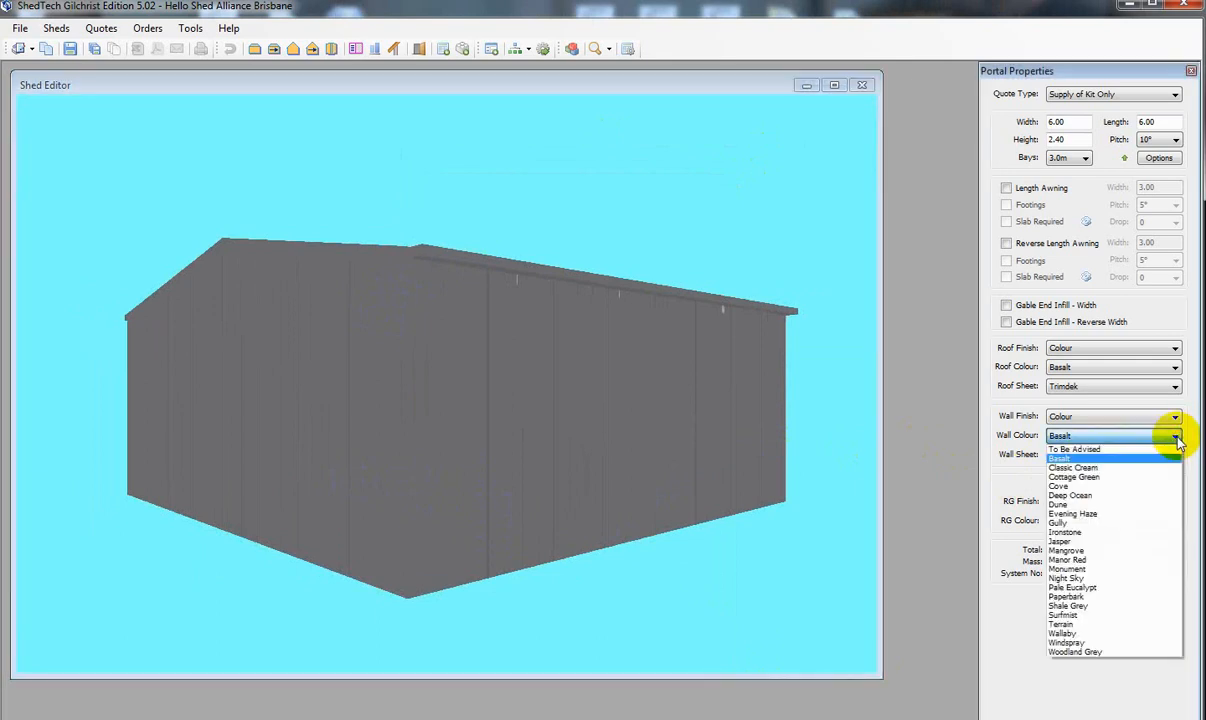
{"action": "left_click", "coordinate": [1150, 467]}
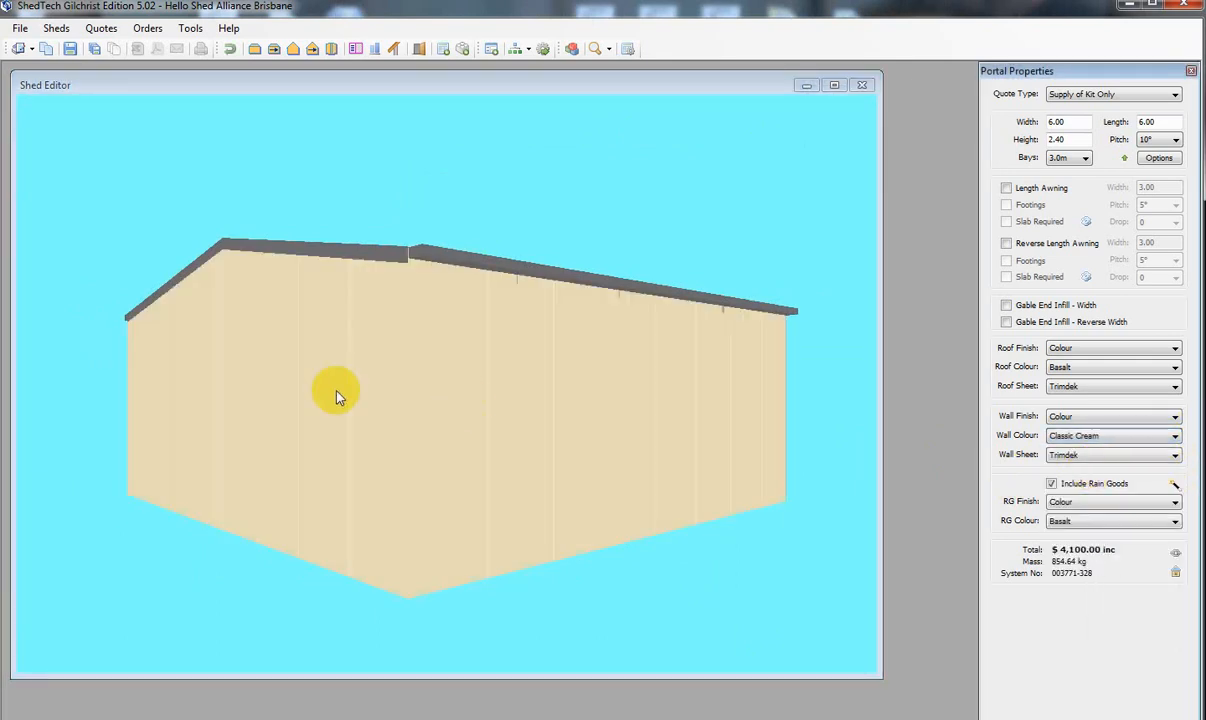
{"action": "left_click_drag", "start_coordinate": [336, 397], "coordinate": [423, 437]}
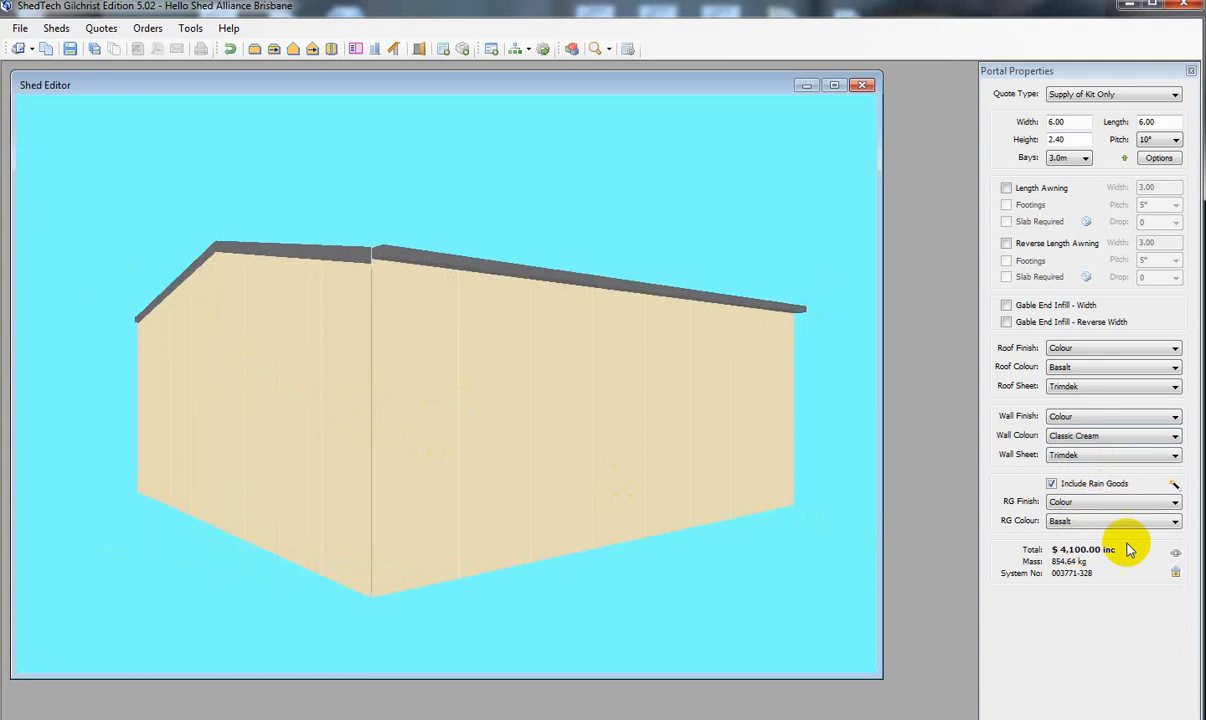
{"action": "left_click", "coordinate": [1174, 521]}
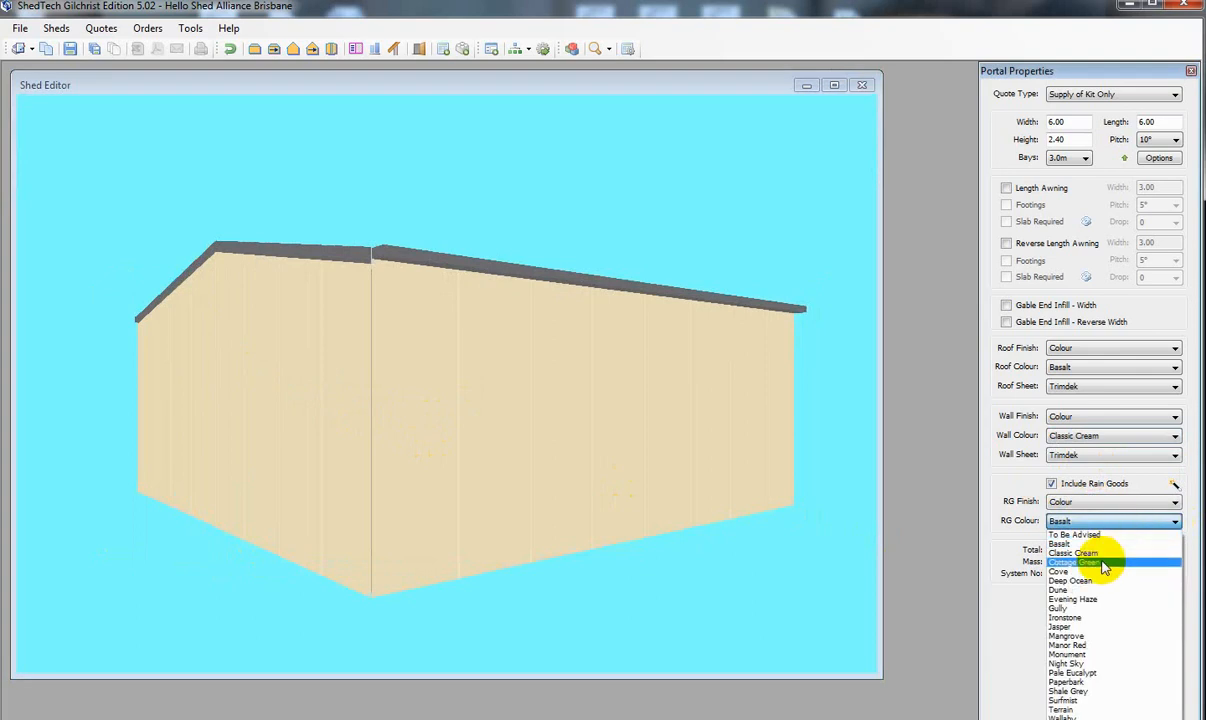
{"action": "left_click", "coordinate": [1070, 580]}
{"action": "left_click_drag", "start_coordinate": [650, 462], "coordinate": [503, 452]}
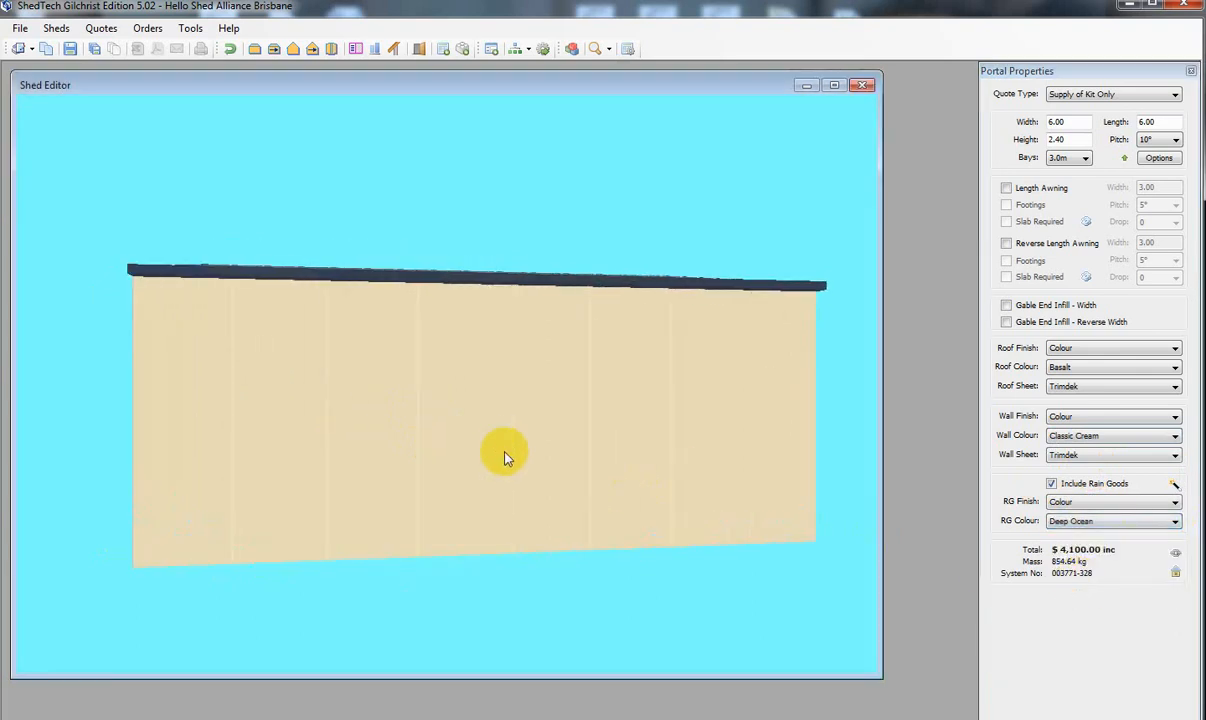
Set the roof colour to Ironstone while viewing the shed from above.
{"action": "left_click", "coordinate": [313, 49]}
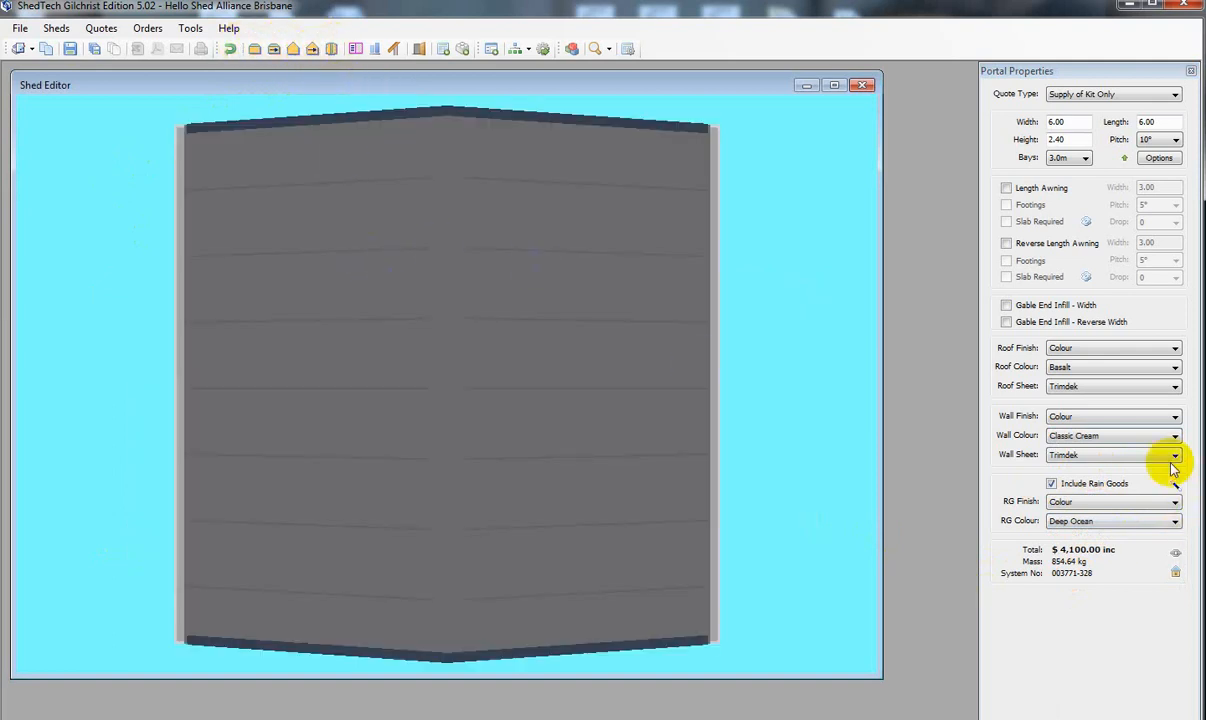
{"action": "left_click", "coordinate": [1176, 369]}
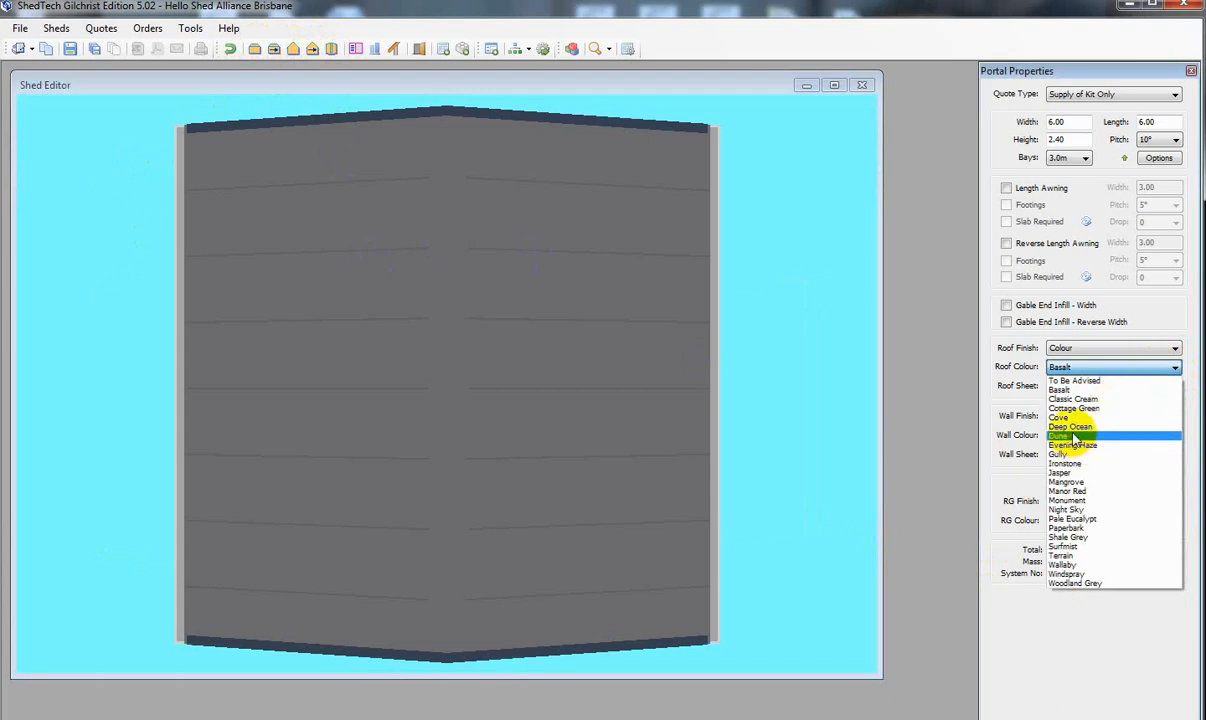
{"action": "left_click", "coordinate": [1068, 465]}
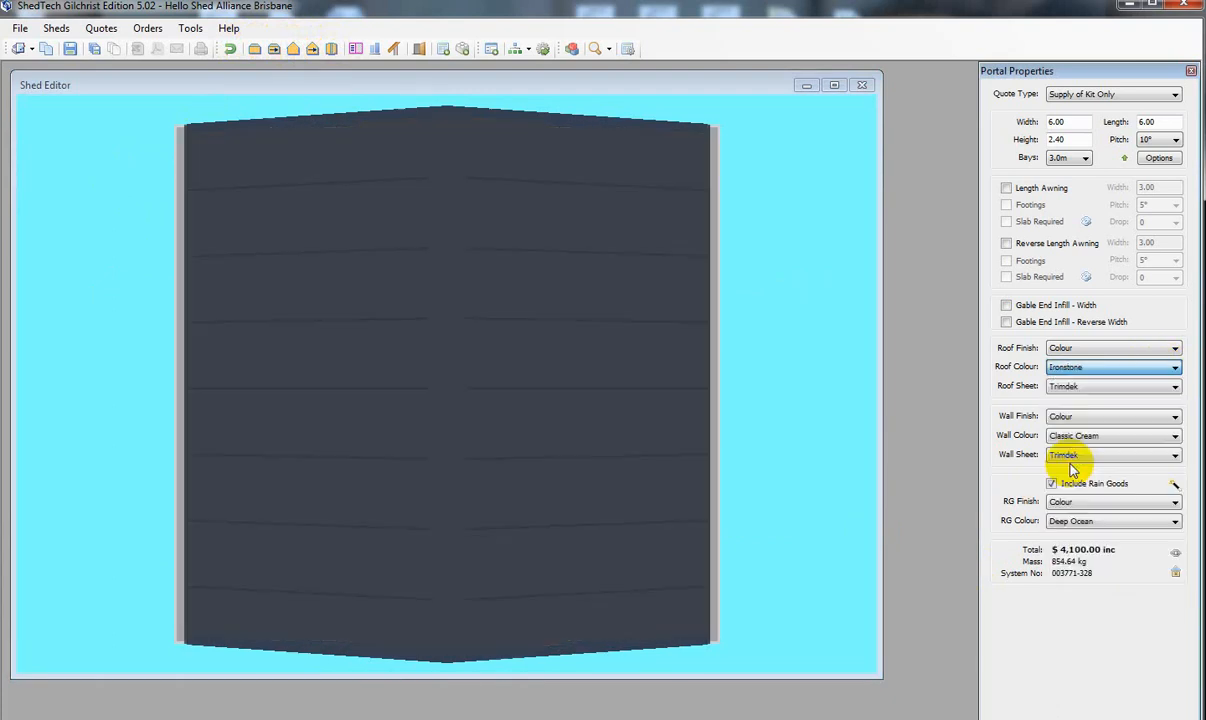
{"action": "left_click_drag", "start_coordinate": [760, 395], "coordinate": [510, 350]}
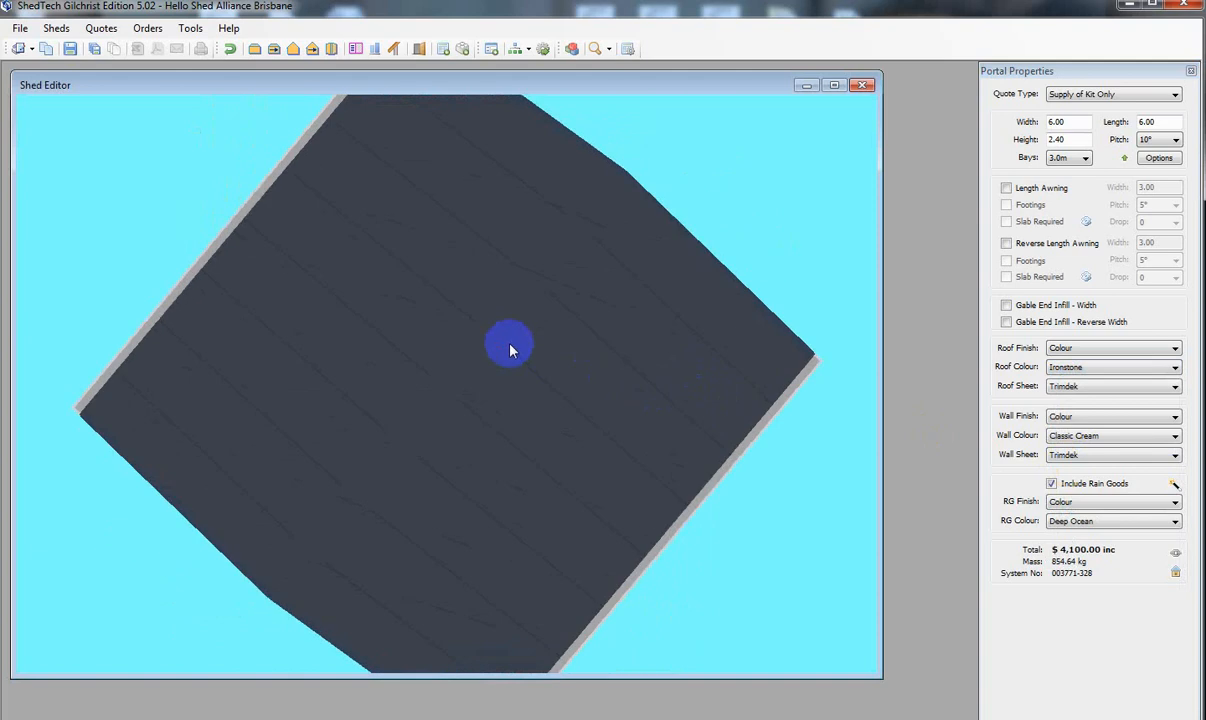
Try roof pitches of 30°, 15° and 20° on the shed to compare their shape and price.
{"action": "left_click", "coordinate": [274, 48]}
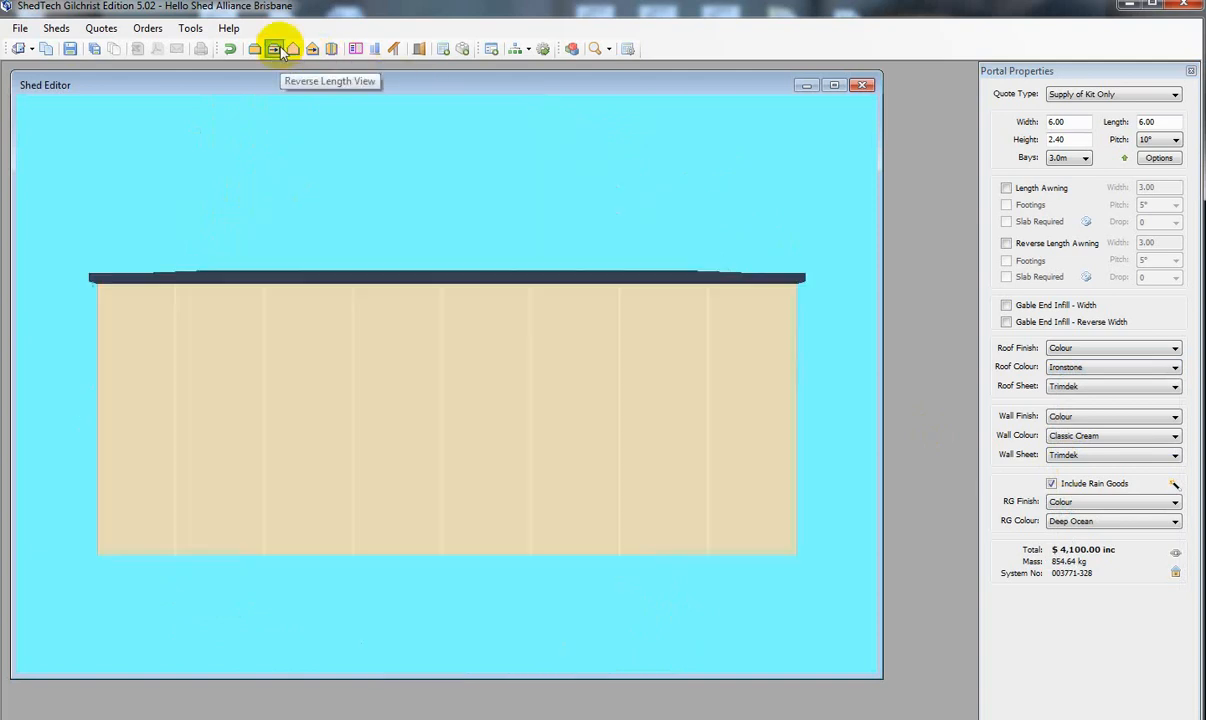
{"action": "left_click_drag", "start_coordinate": [361, 207], "coordinate": [579, 300]}
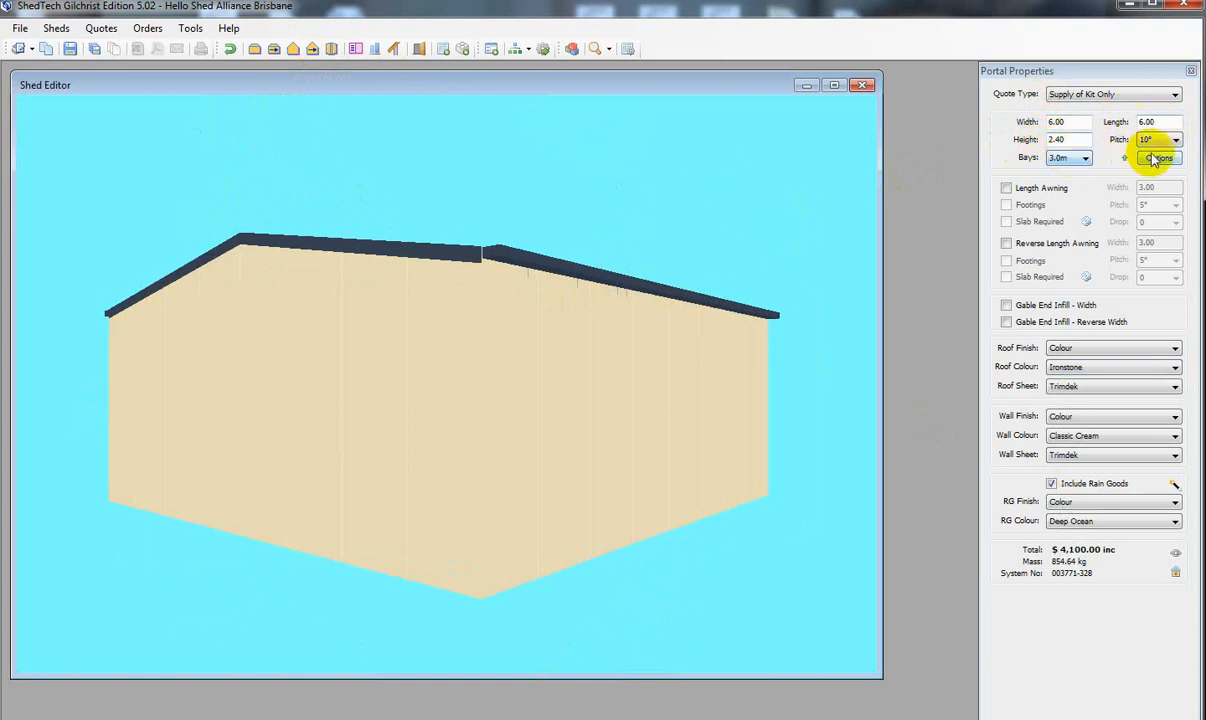
{"action": "left_click", "coordinate": [1176, 141]}
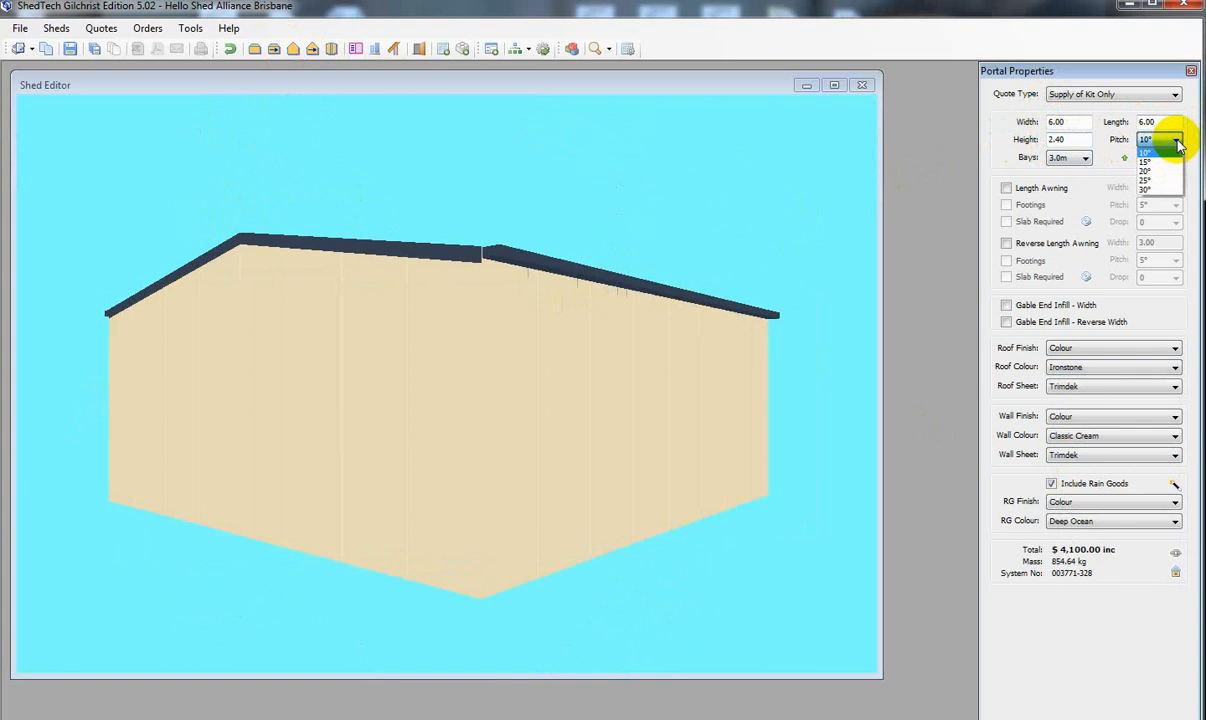
{"action": "left_click", "coordinate": [1152, 189]}
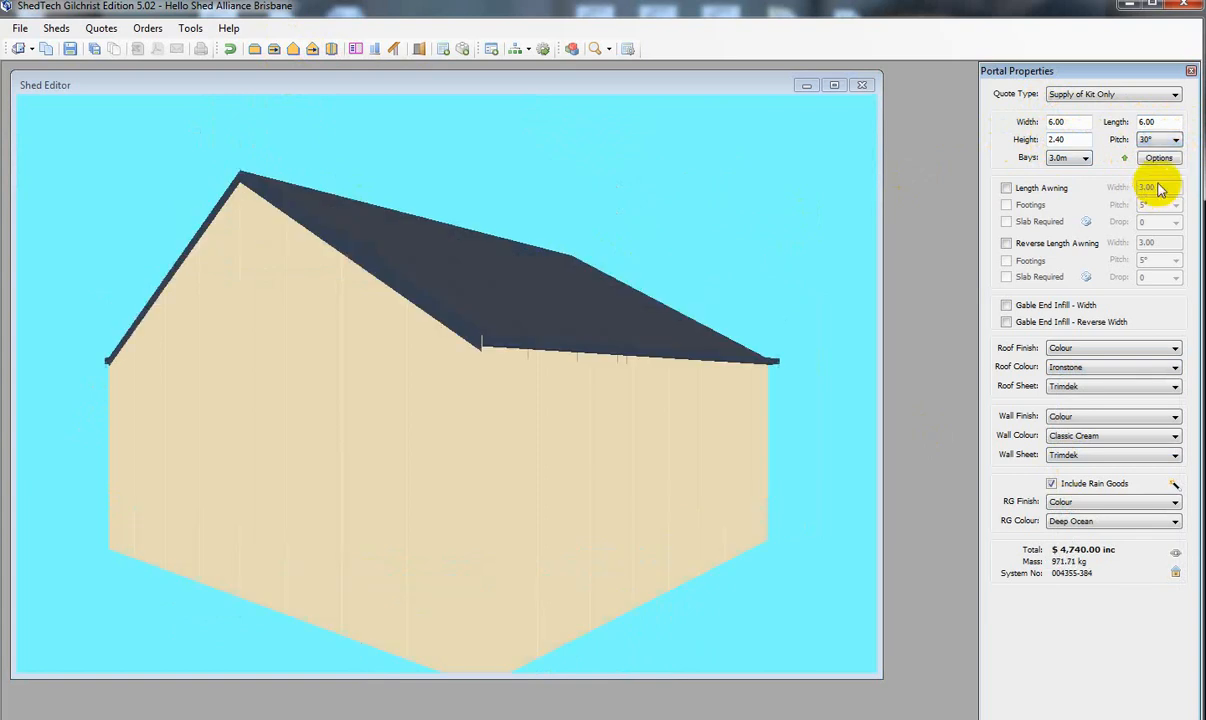
{"action": "left_click", "coordinate": [1177, 140]}
{"action": "left_click", "coordinate": [1153, 168]}
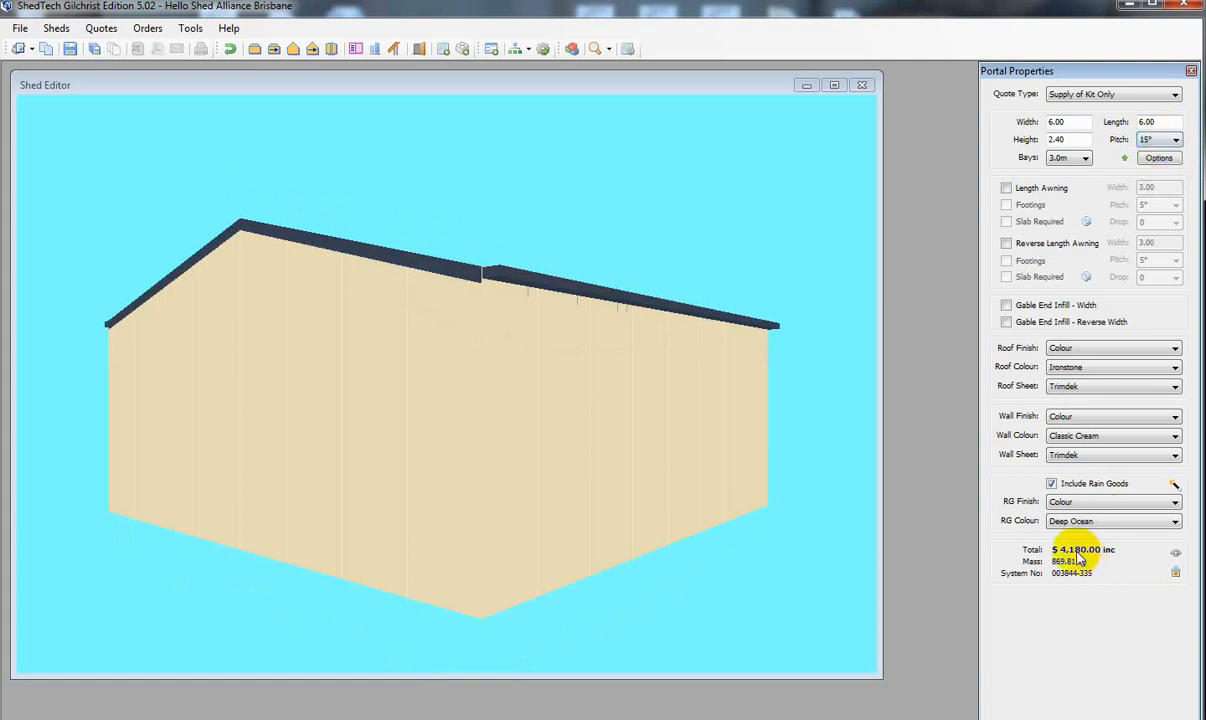
{"action": "left_click", "coordinate": [1177, 140]}
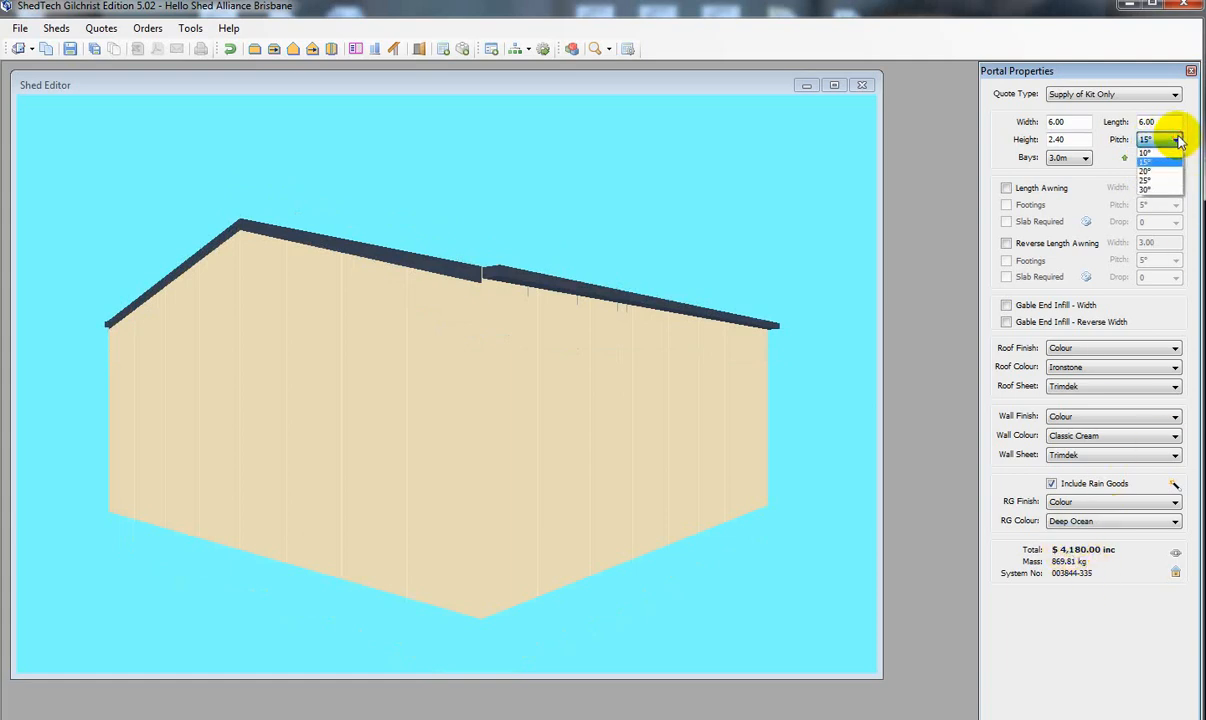
{"action": "left_click", "coordinate": [1146, 171]}
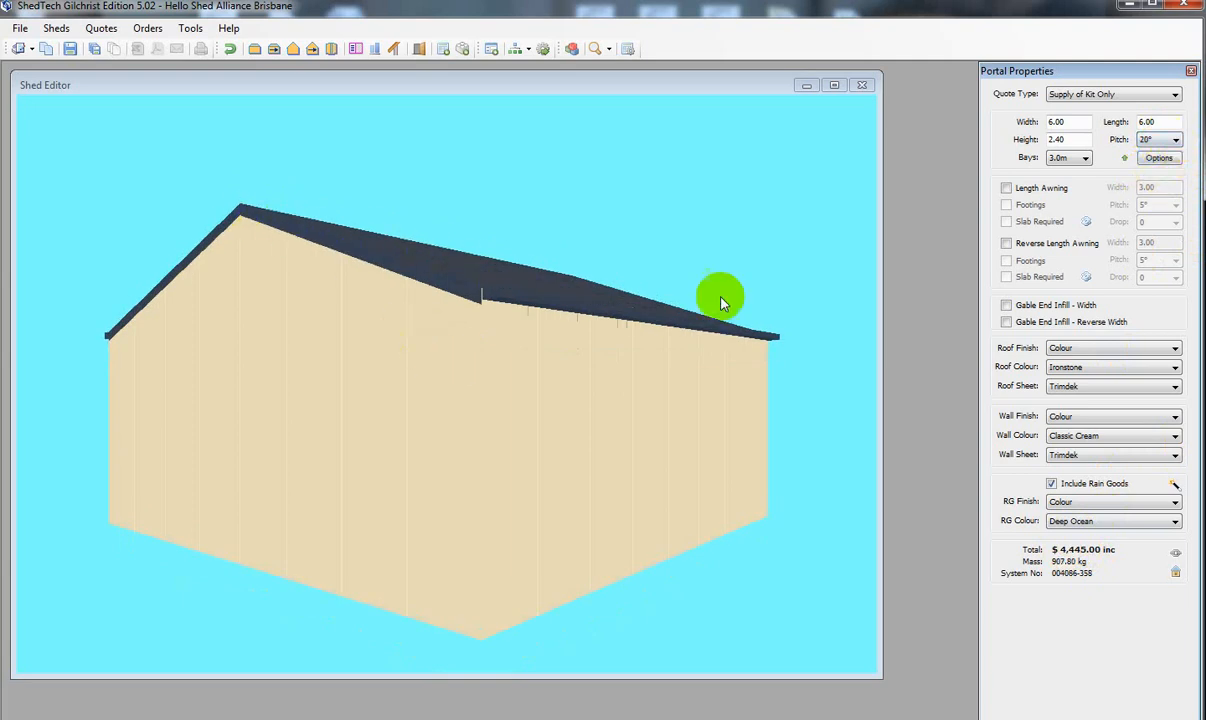
Set the shed's roof pitch to 10° and its roof sheet to Corrugated 0.42 BMT.
{"action": "left_click", "coordinate": [1176, 141]}
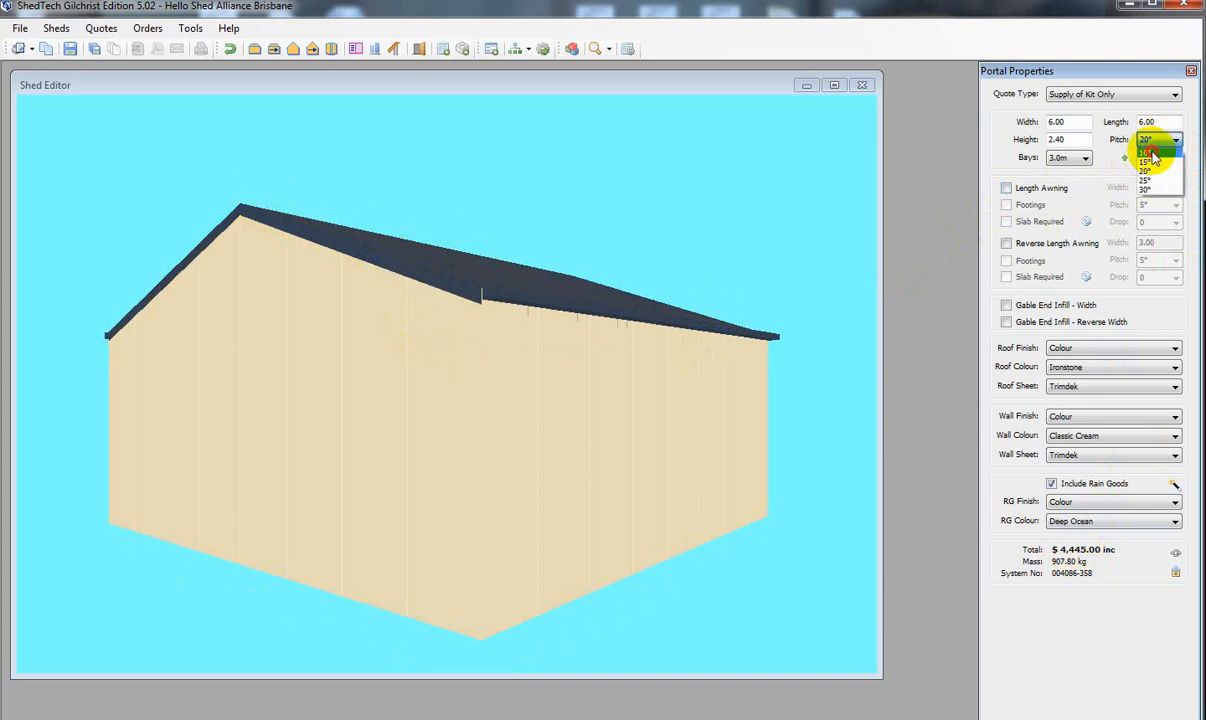
{"action": "left_click", "coordinate": [1150, 153]}
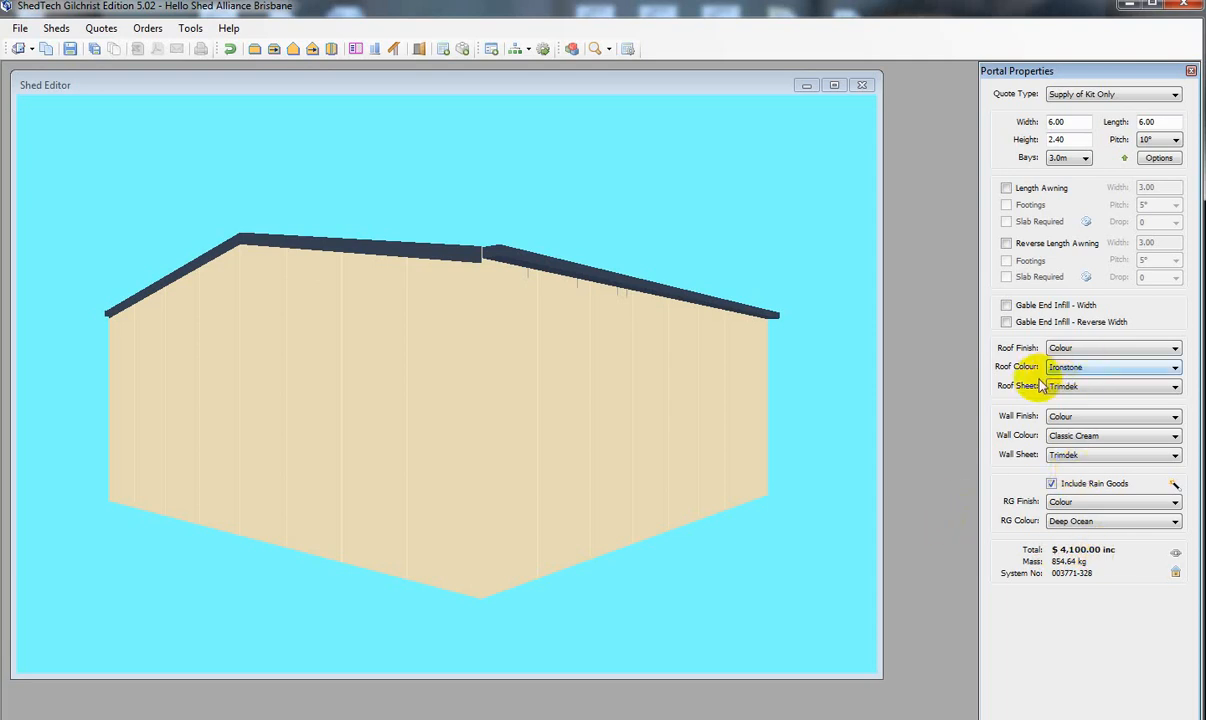
{"action": "left_click", "coordinate": [1174, 386]}
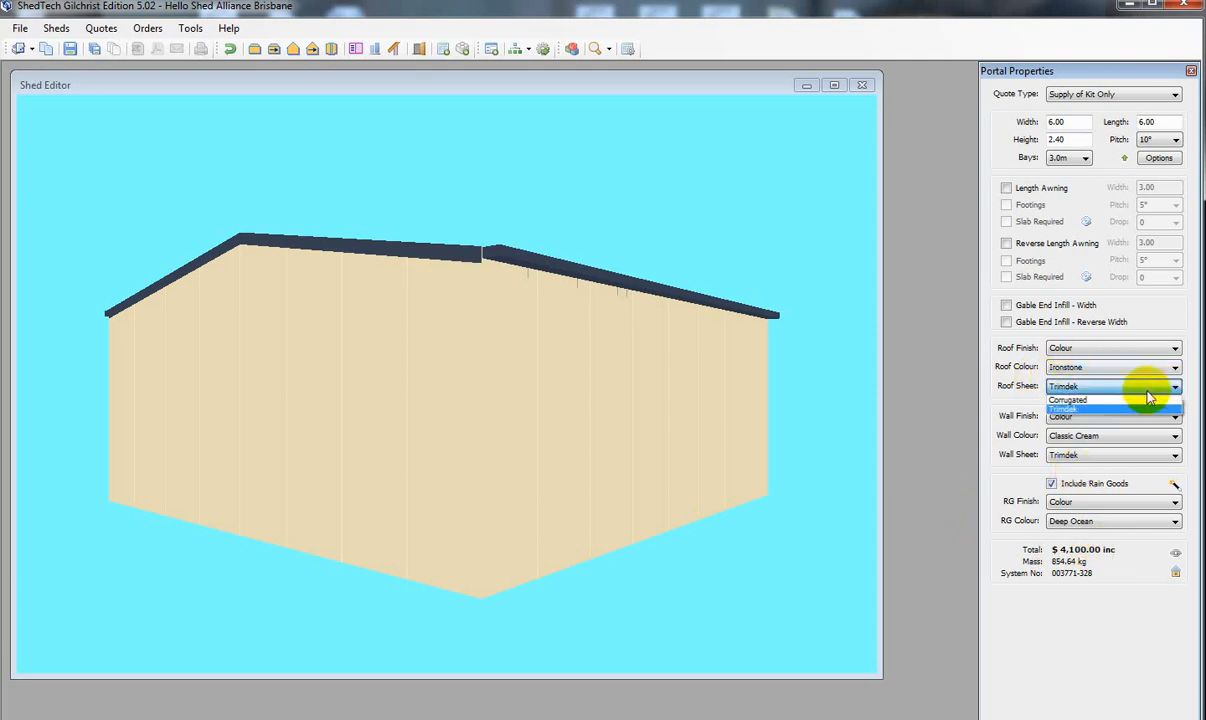
{"action": "left_click", "coordinate": [1110, 399]}
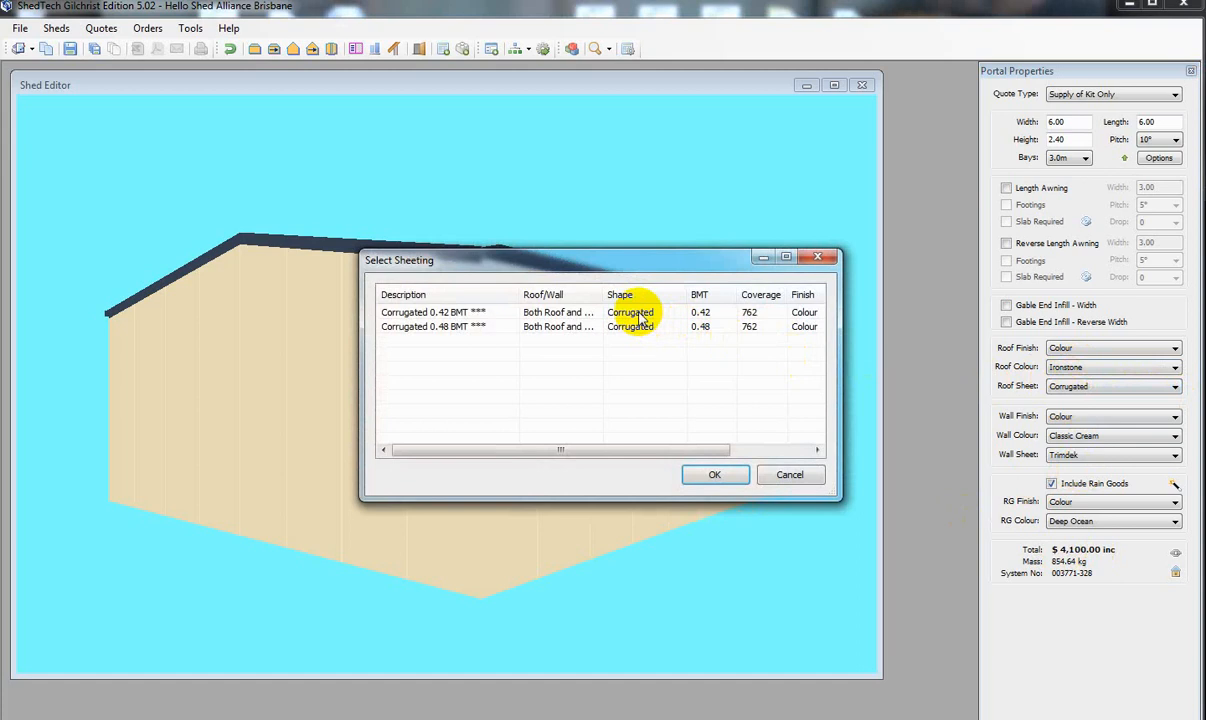
{"action": "left_click", "coordinate": [641, 314]}
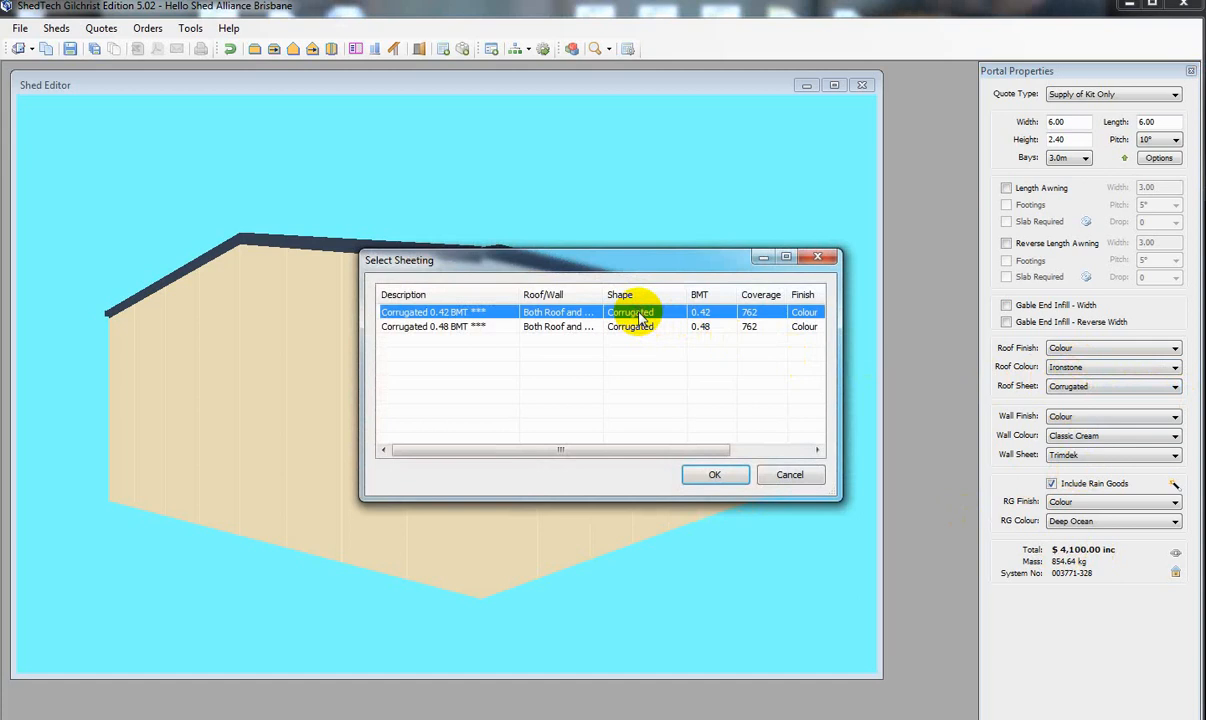
{"action": "left_click", "coordinate": [706, 476]}
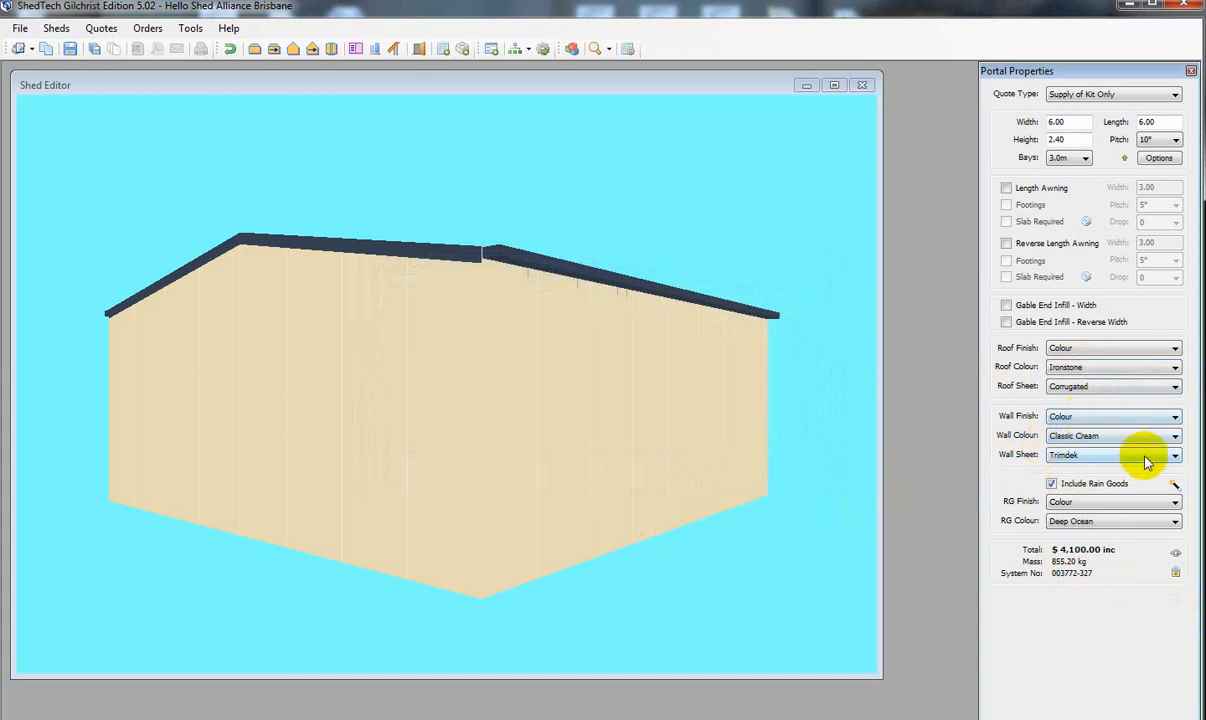
Change the shed's wall sheet to Trimwall.
{"action": "left_click", "coordinate": [1175, 457]}
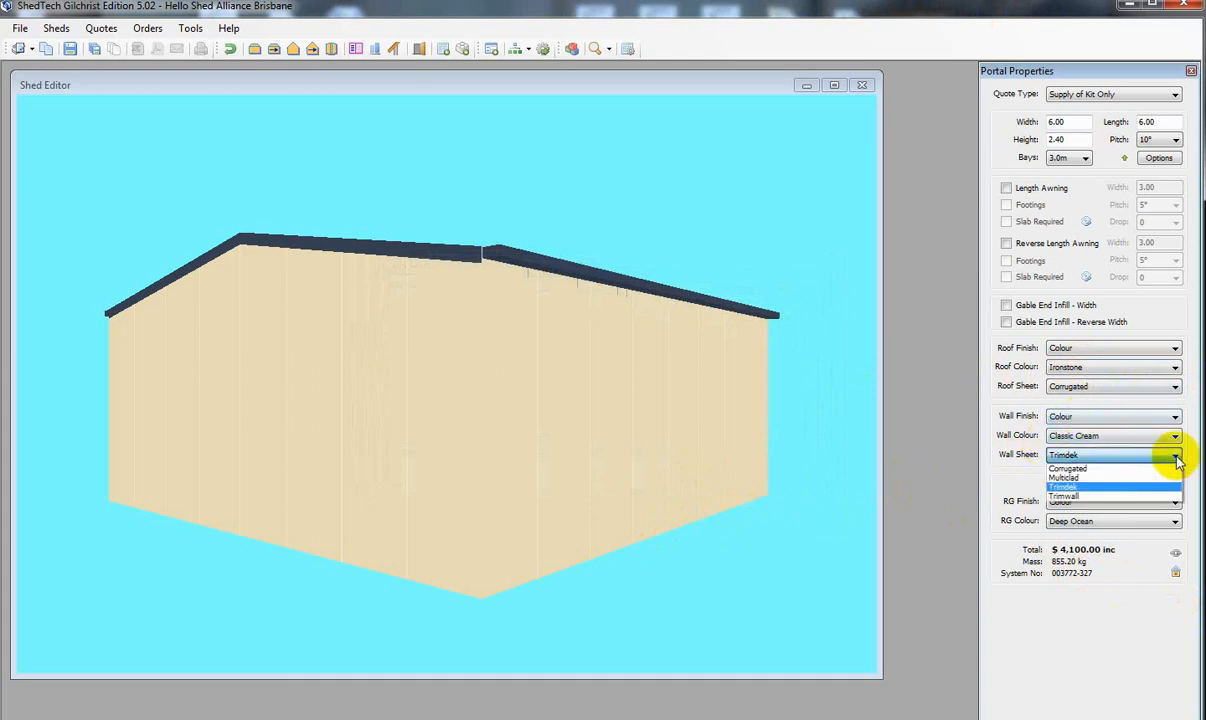
{"action": "left_click", "coordinate": [1076, 498]}
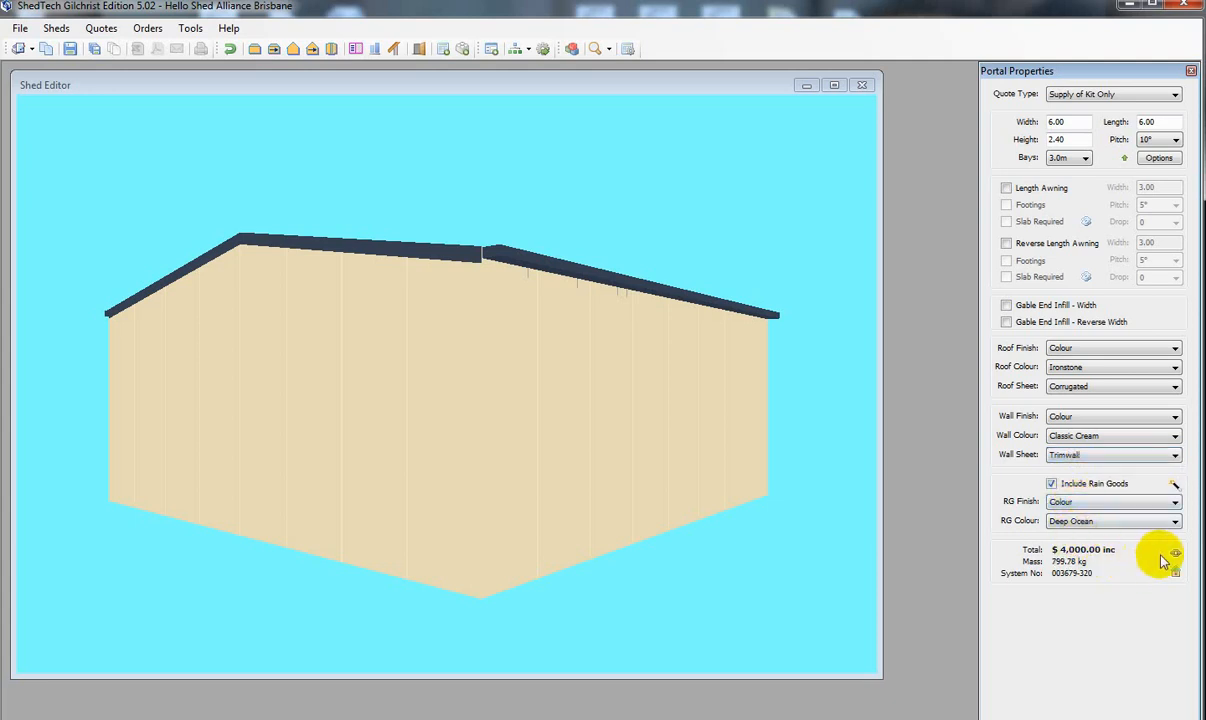
{"action": "left_click", "coordinate": [694, 443]}
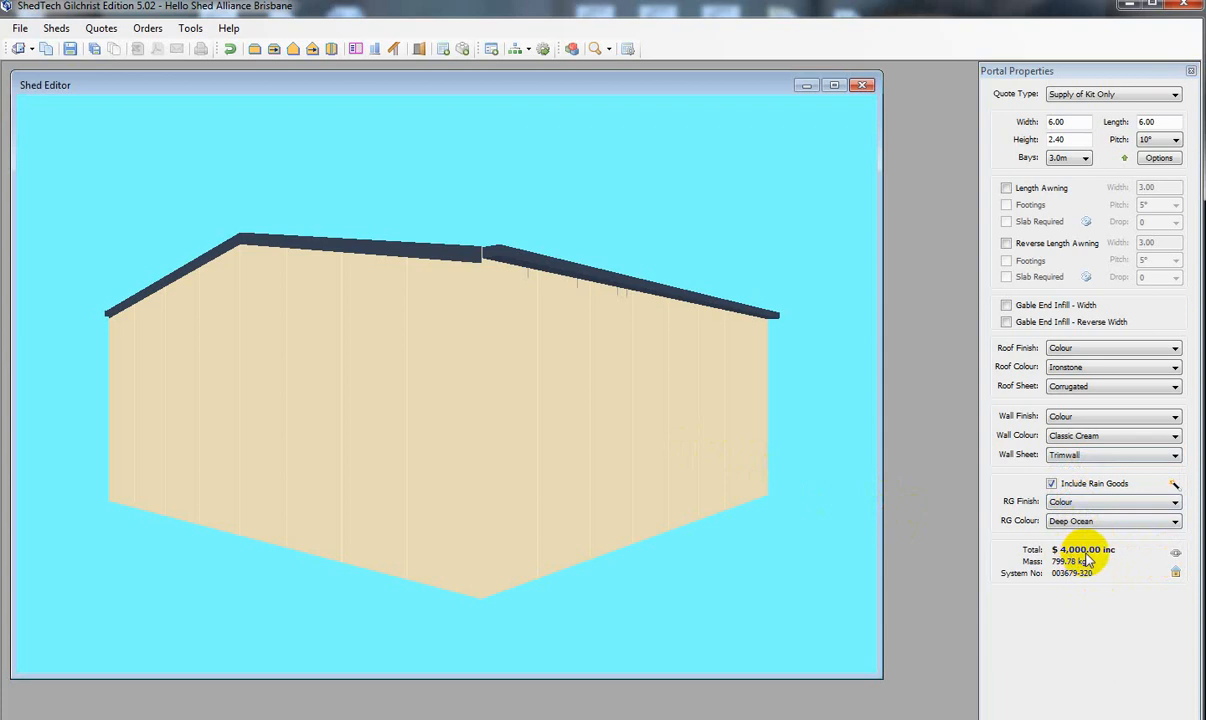
Review the shed's engineering specifications, covering framing, awnings, deflections, wind load and snow load.
{"action": "left_click", "coordinate": [1176, 556]}
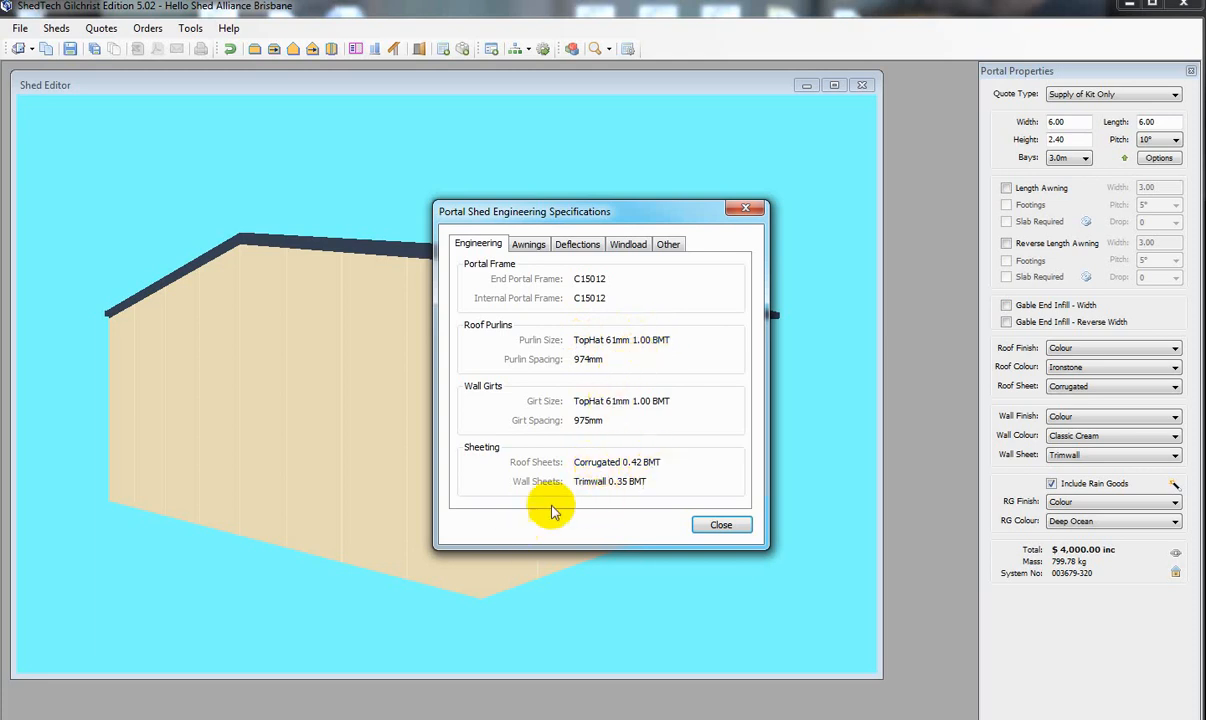
{"action": "left_click", "coordinate": [530, 245]}
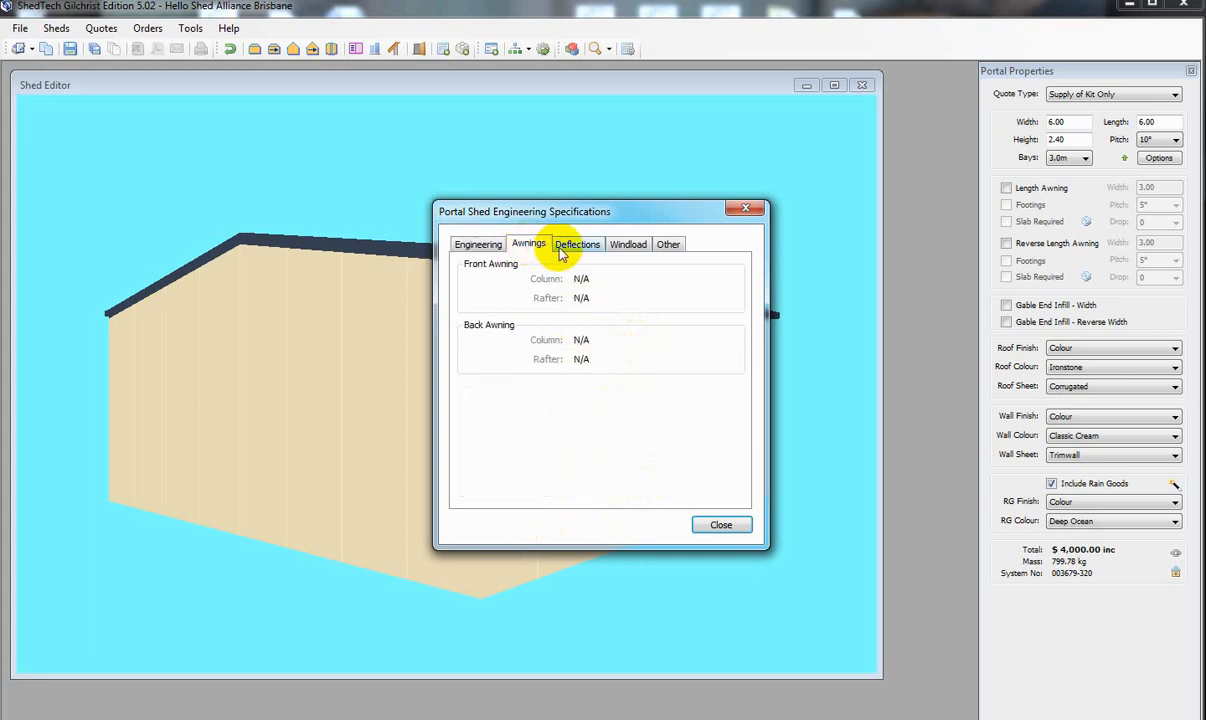
{"action": "left_click", "coordinate": [568, 248]}
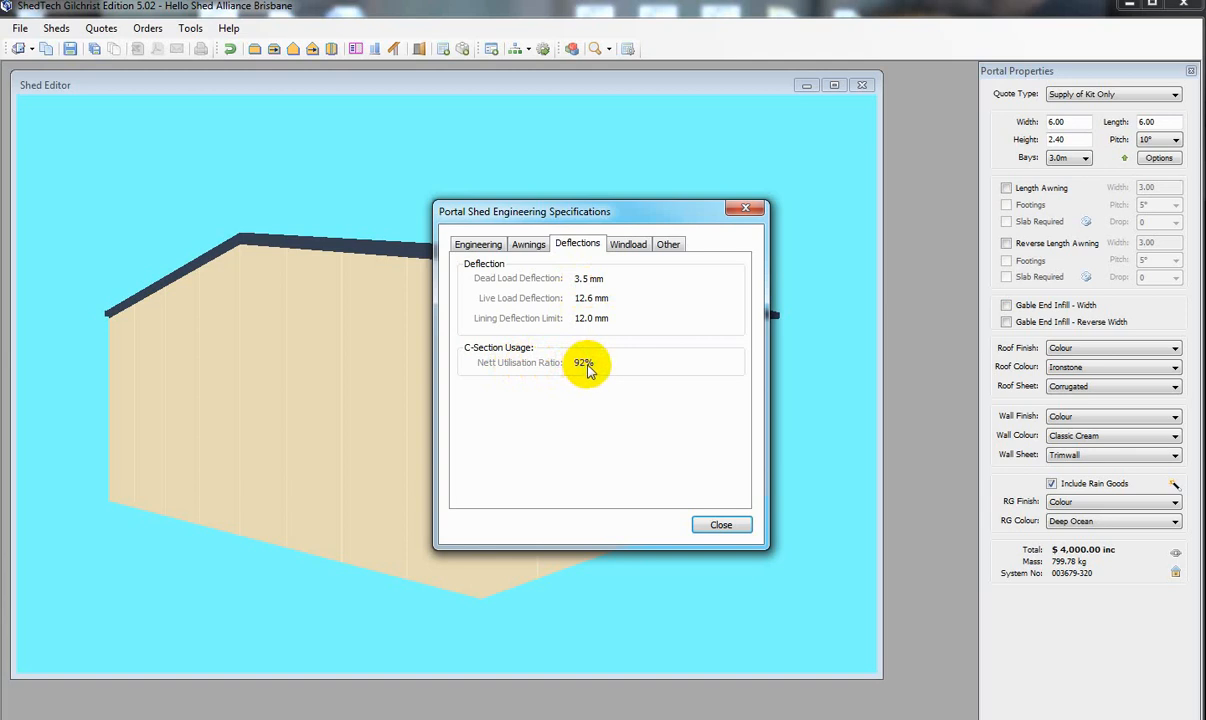
{"action": "left_click", "coordinate": [629, 246]}
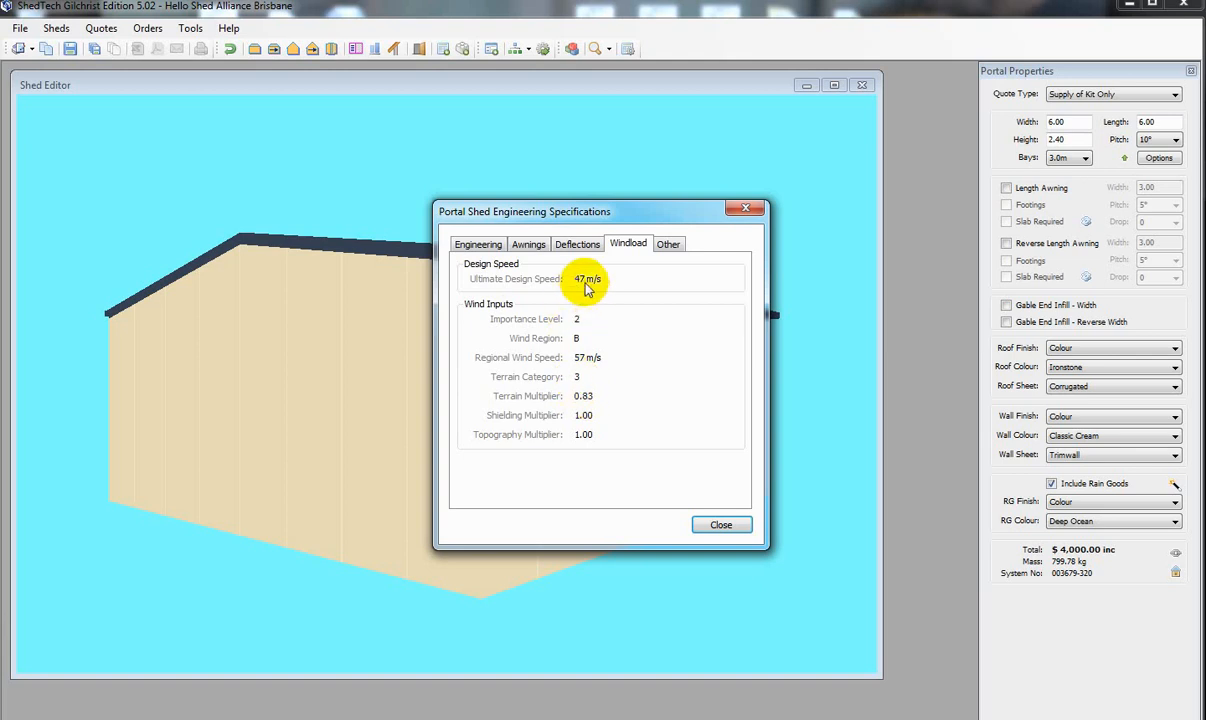
{"action": "left_click", "coordinate": [669, 244]}
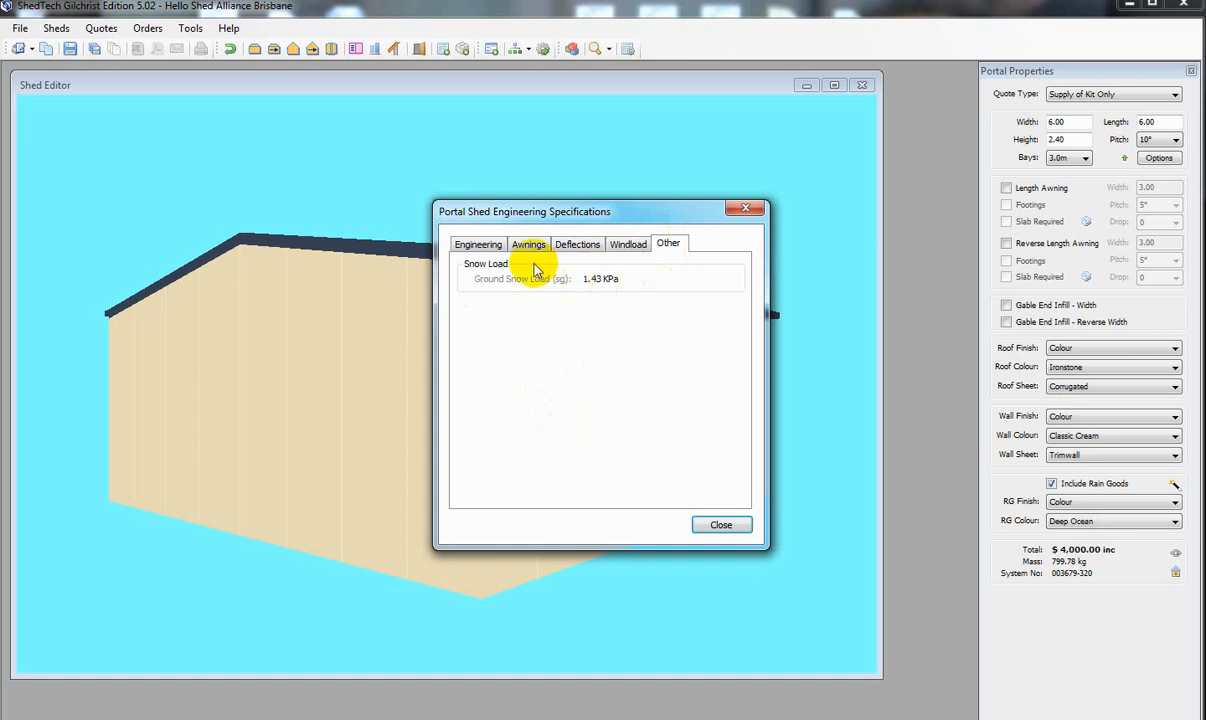
{"action": "left_click", "coordinate": [479, 246]}
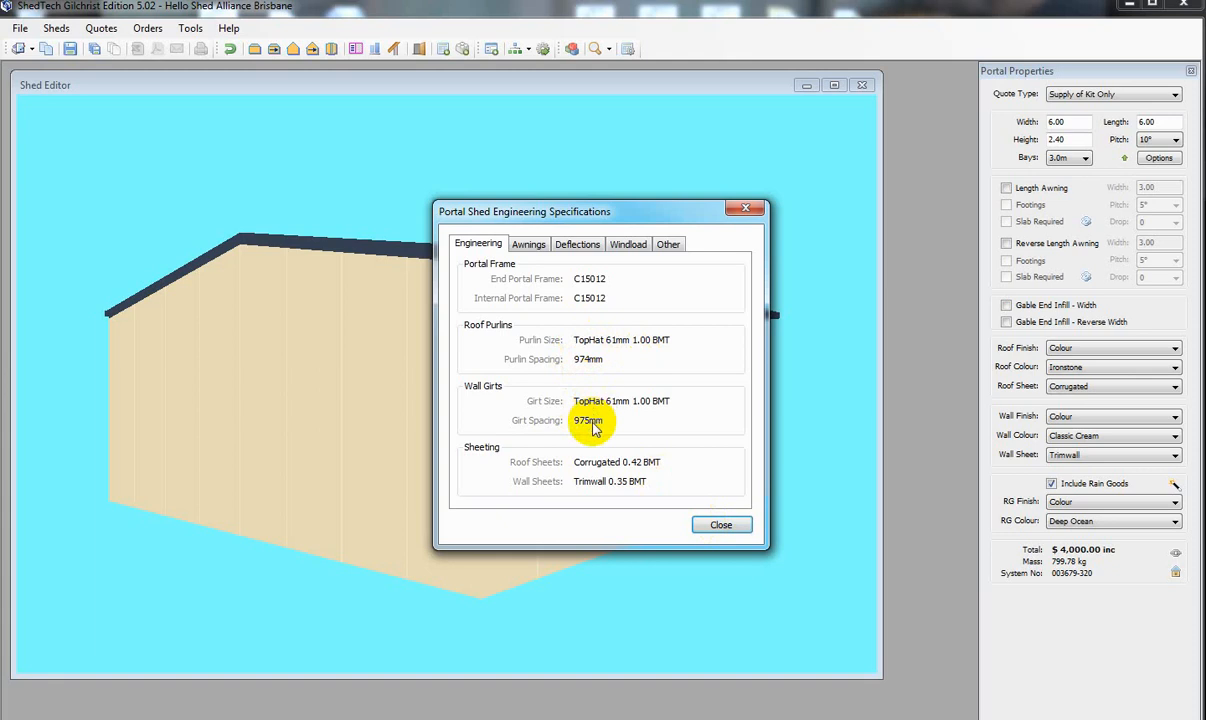
{"action": "left_click", "coordinate": [700, 524]}
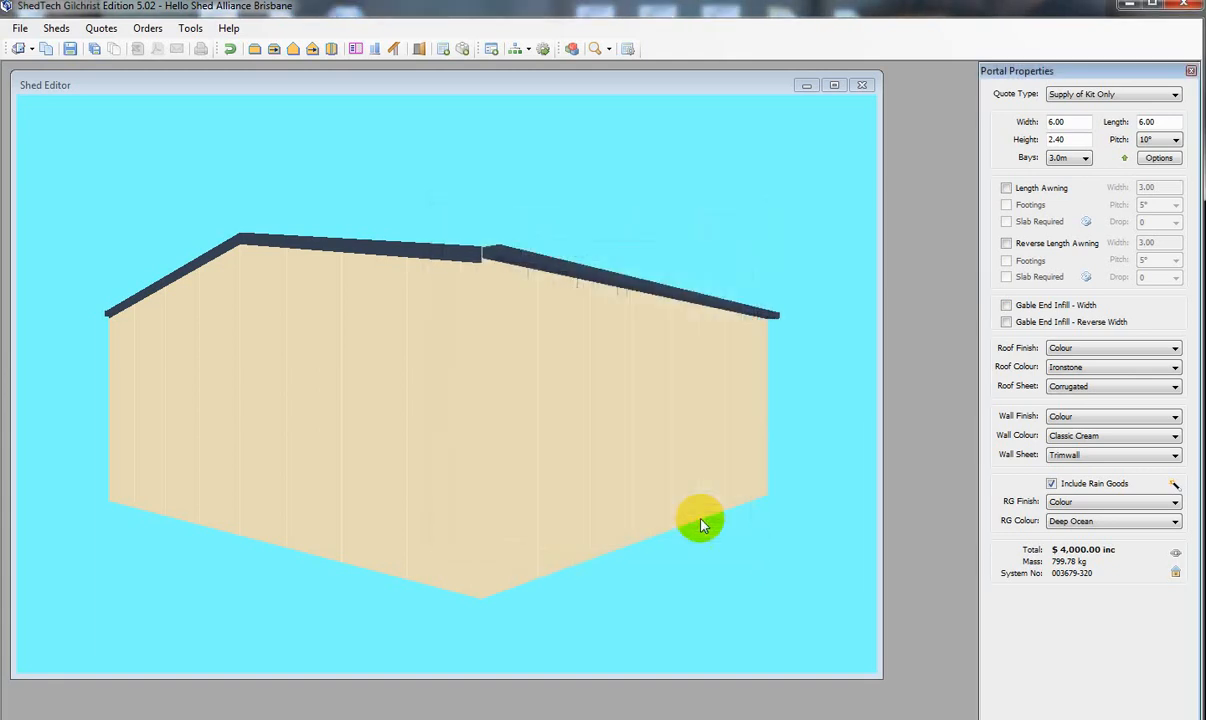
Inspect the portal frame, purlins, girts and cross bracing from inside the shed model, then return to the exterior.
{"action": "scroll", "coordinate": [552, 423], "scroll_direction": "up", "scroll_amount": 5}
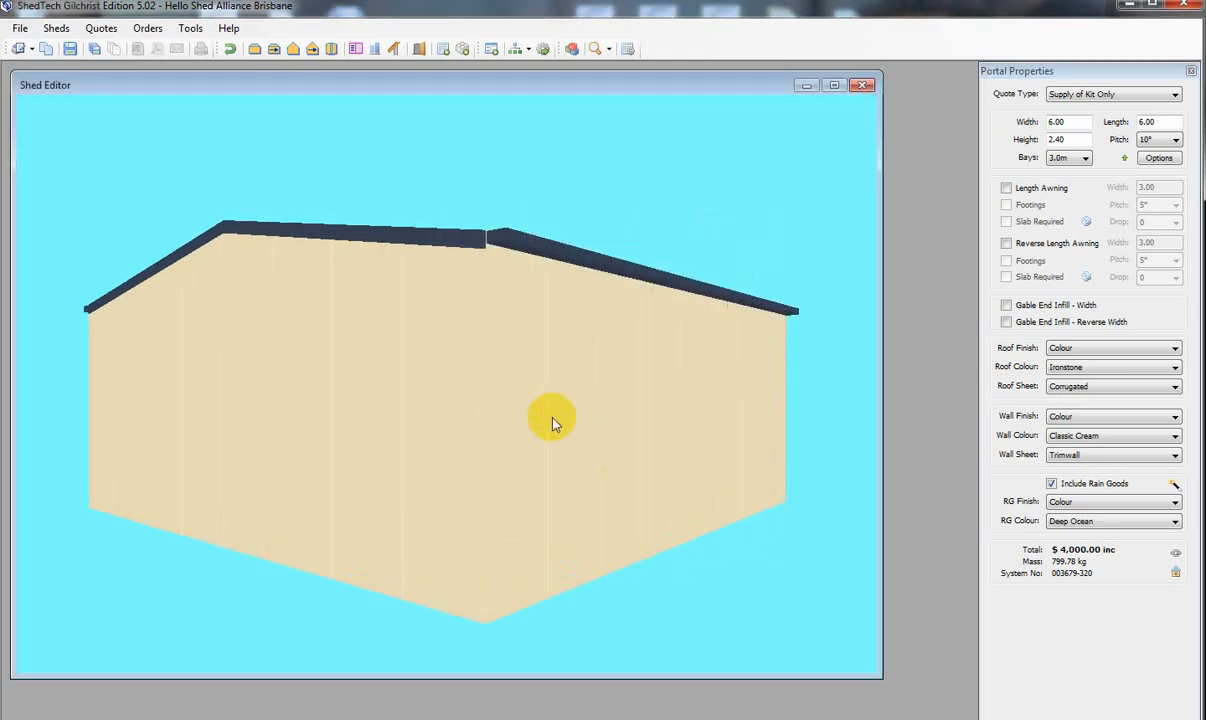
{"action": "scroll", "coordinate": [552, 423], "scroll_direction": "up", "scroll_amount": 5}
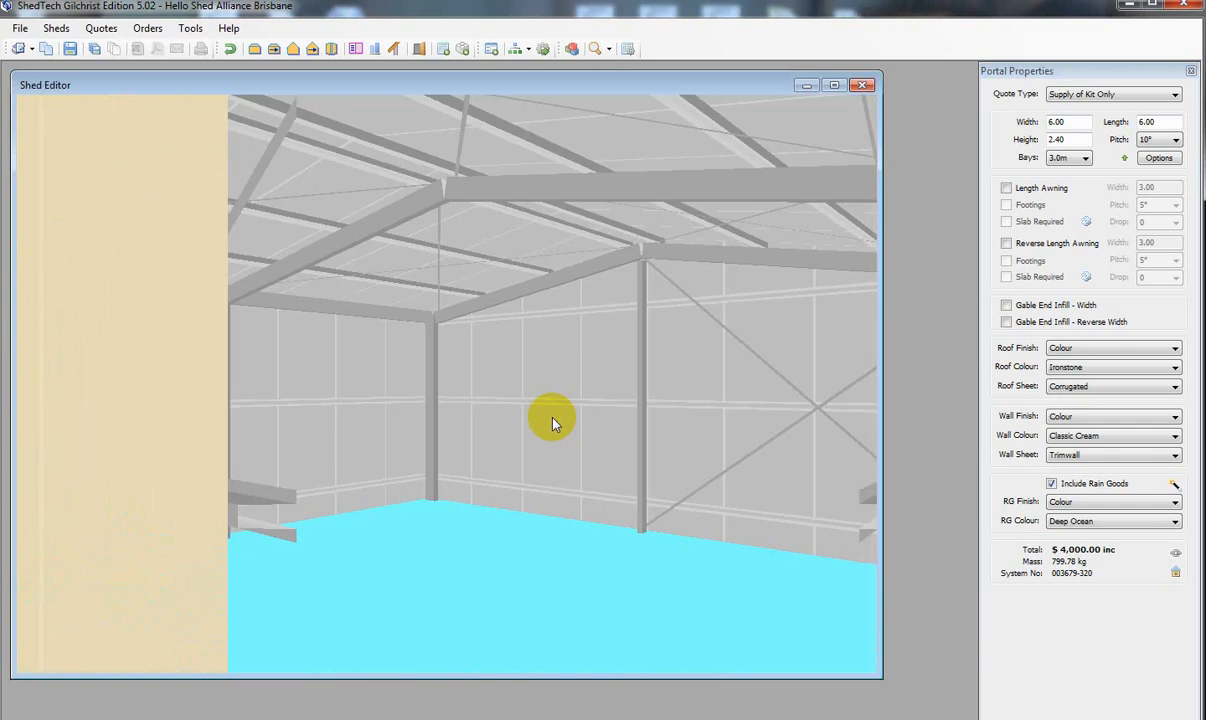
{"action": "left_click_drag", "start_coordinate": [552, 425], "coordinate": [70, 361]}
{"action": "left_click_drag", "start_coordinate": [270, 418], "coordinate": [295, 468]}
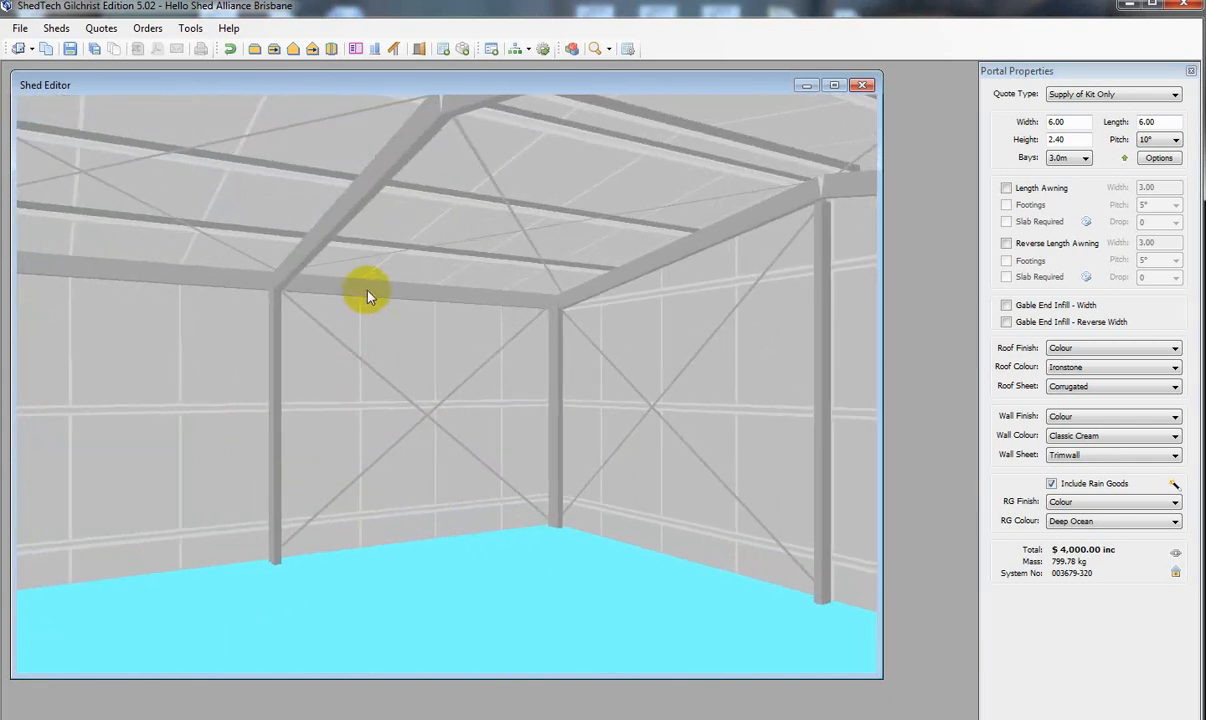
{"action": "left_click_drag", "start_coordinate": [367, 294], "coordinate": [260, 268]}
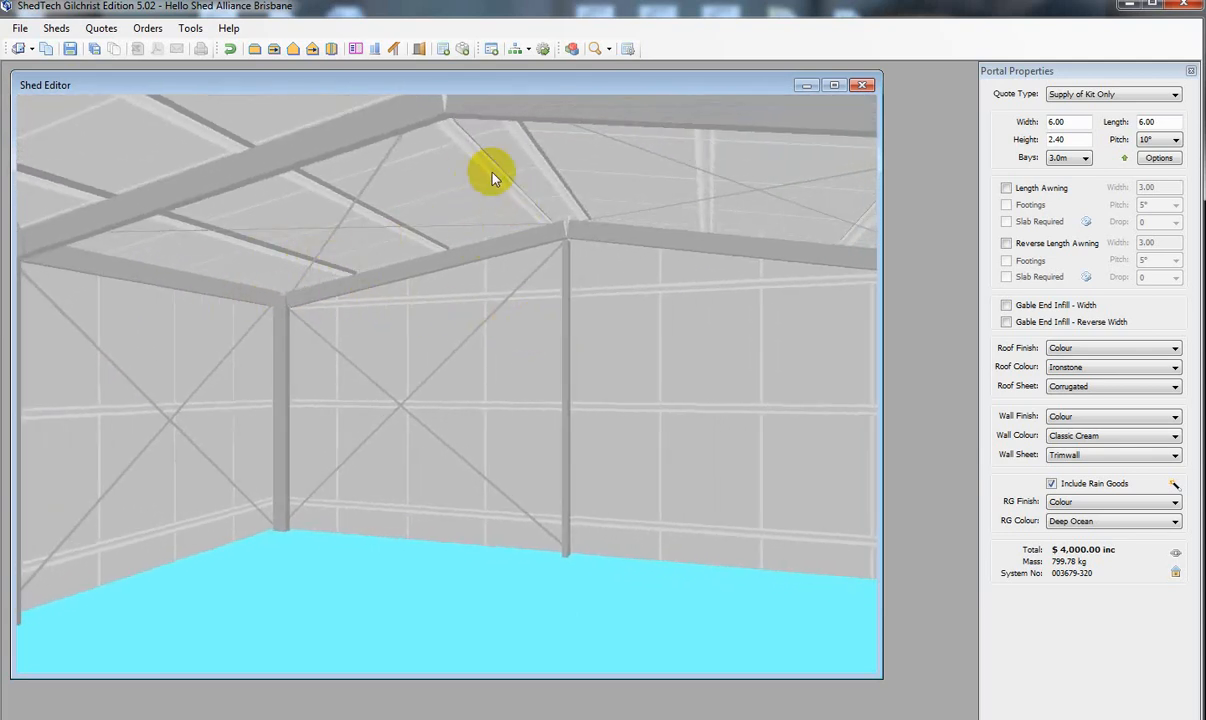
{"action": "left_click_drag", "start_coordinate": [525, 292], "coordinate": [440, 426]}
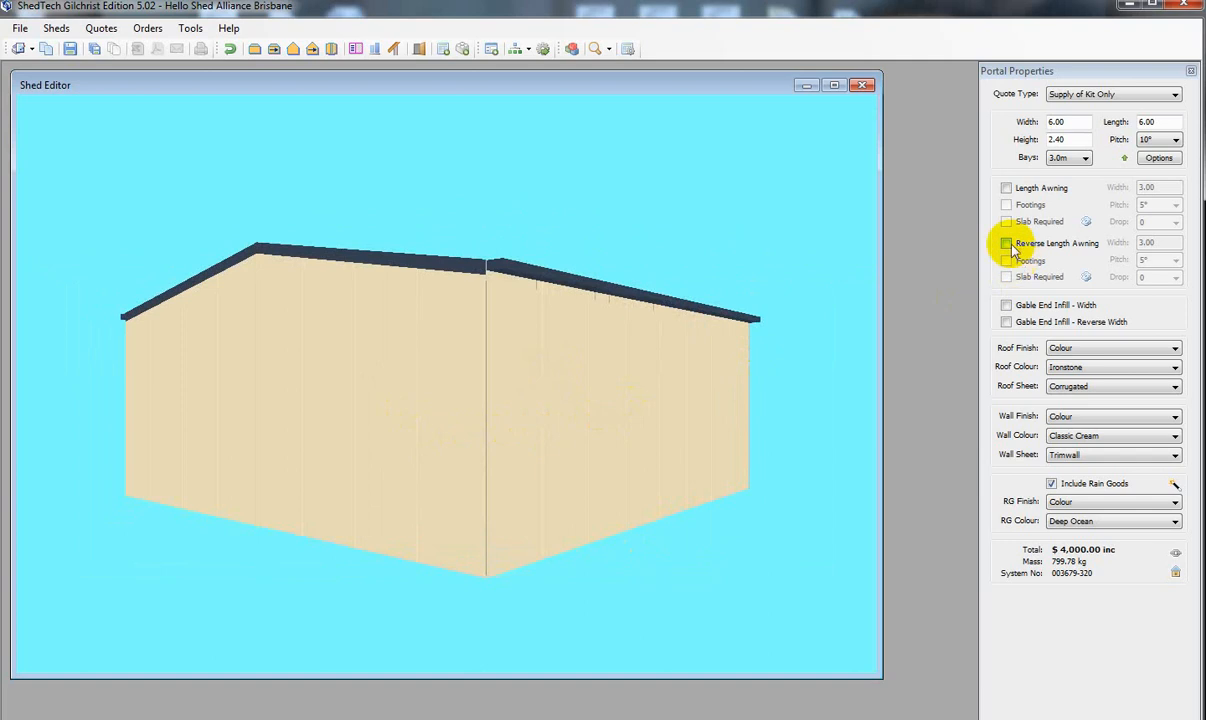
Add a length awning to the shed and set its width to 6.00 m.
{"action": "left_click", "coordinate": [1006, 188]}
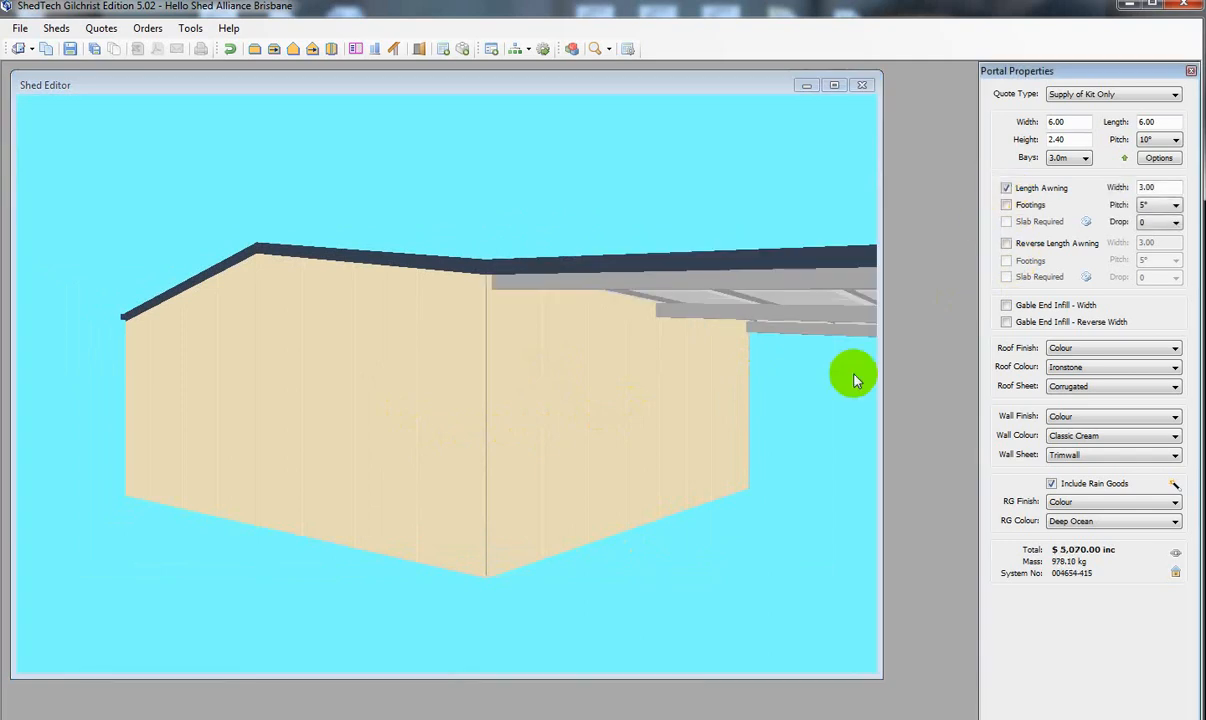
{"action": "scroll", "coordinate": [778, 399], "scroll_direction": "down", "scroll_amount": 2}
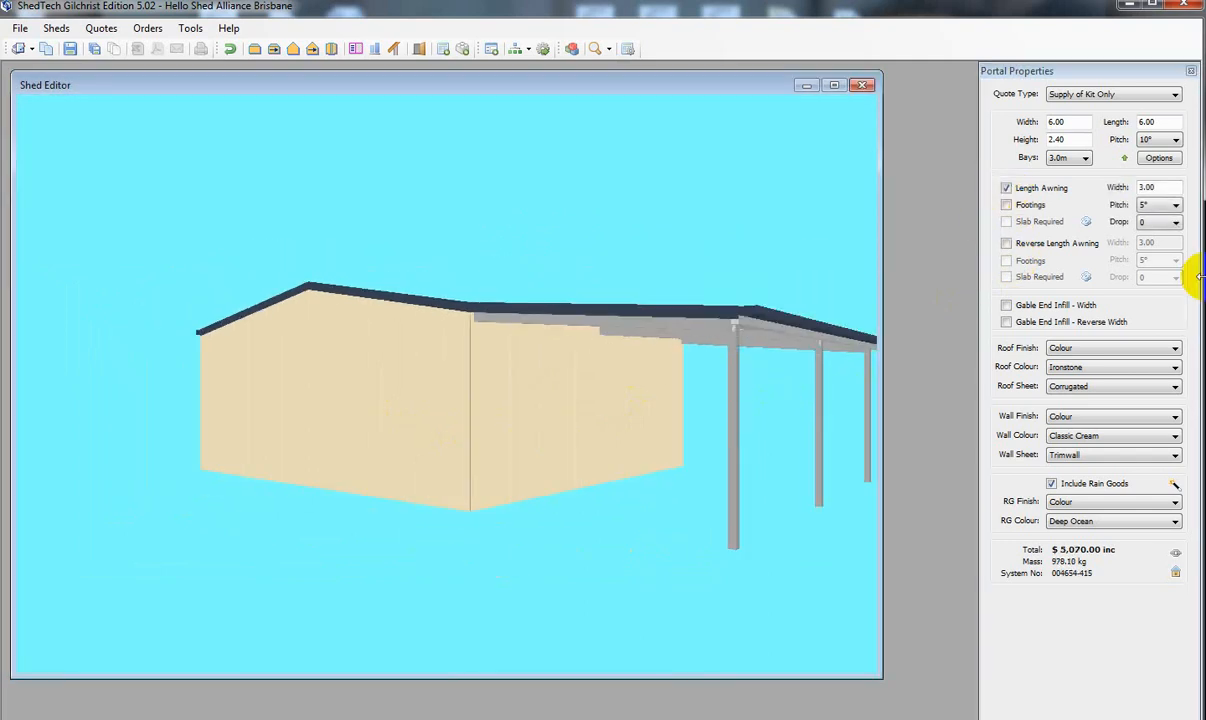
{"action": "double_click", "coordinate": [1145, 189]}
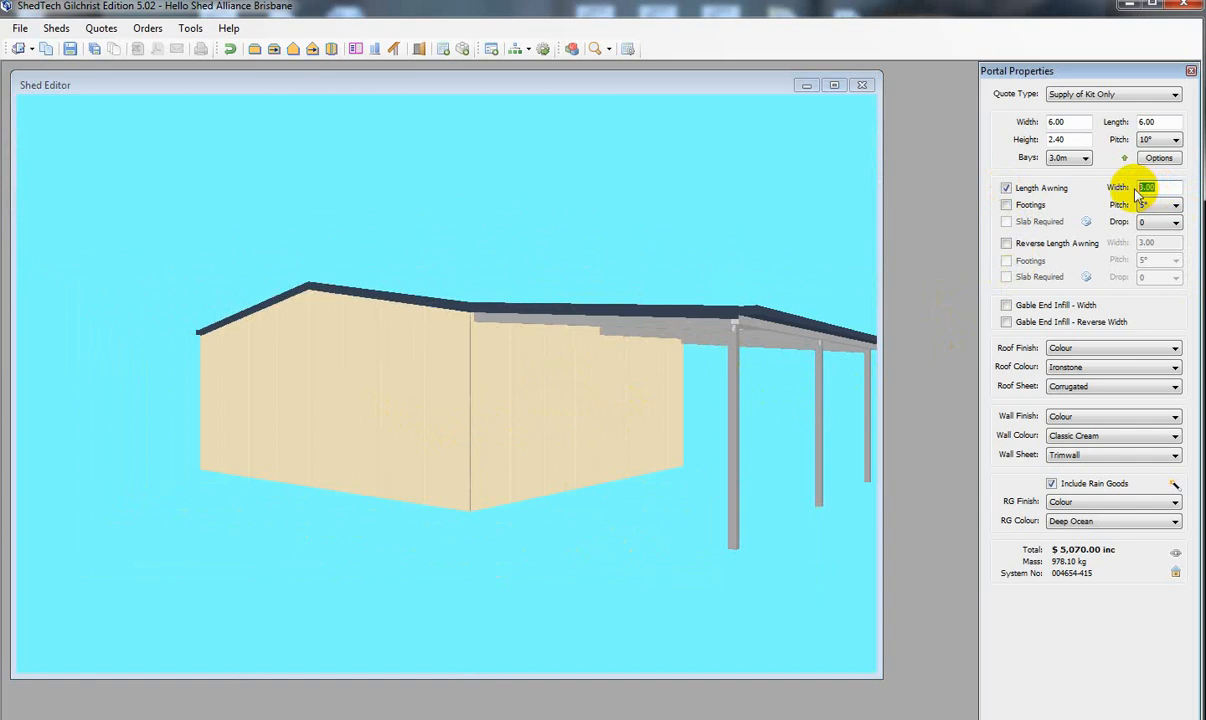
{"action": "type", "text": "6"}
{"action": "left_click", "coordinate": [778, 289]}
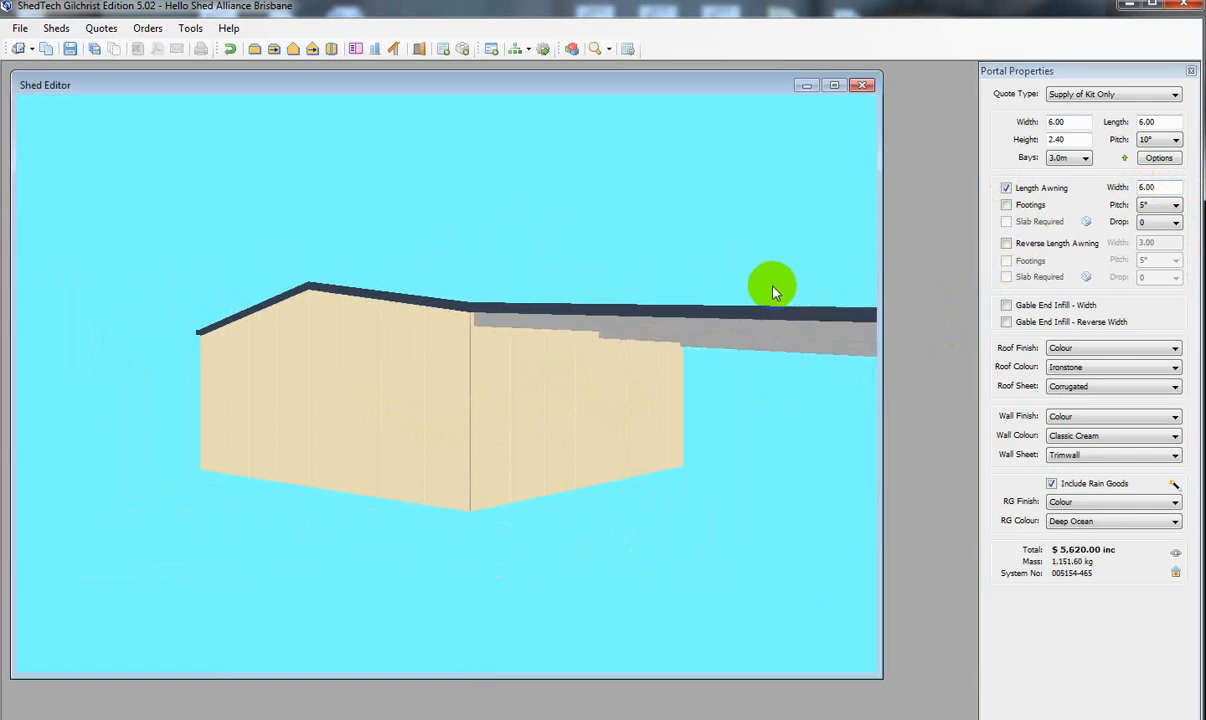
{"action": "scroll", "coordinate": [772, 287], "scroll_direction": "down", "scroll_amount": 2}
{"action": "scroll", "coordinate": [772, 286], "scroll_direction": "down", "scroll_amount": 2}
{"action": "left_click_drag", "start_coordinate": [637, 289], "coordinate": [716, 292]}
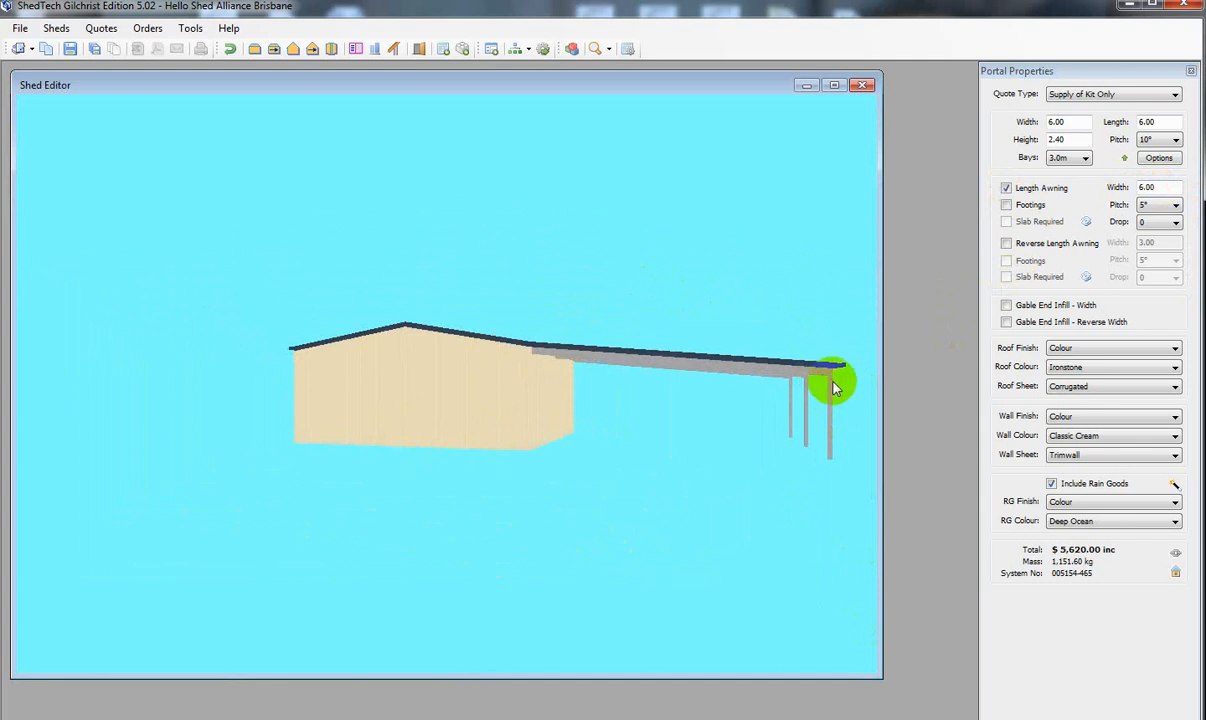
Set the shed's height to 3.00 m and check the length awning's clearance height.
{"action": "left_click", "coordinate": [1086, 223]}
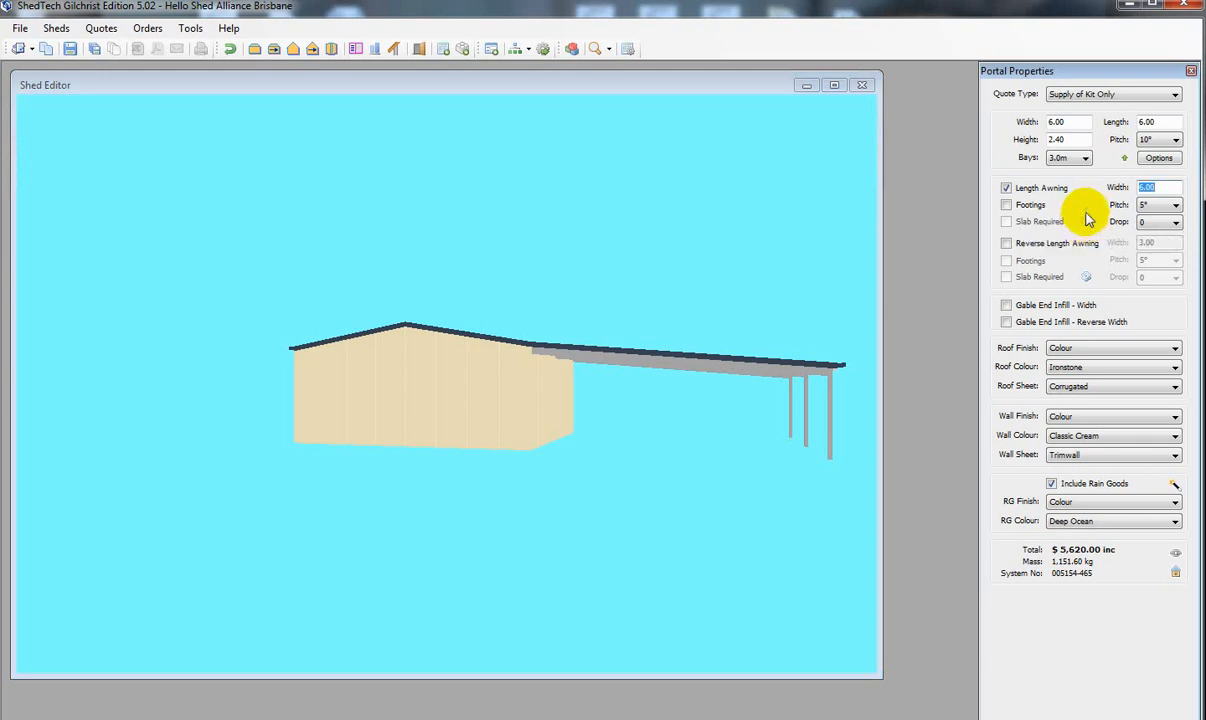
{"action": "left_click", "coordinate": [1050, 140]}
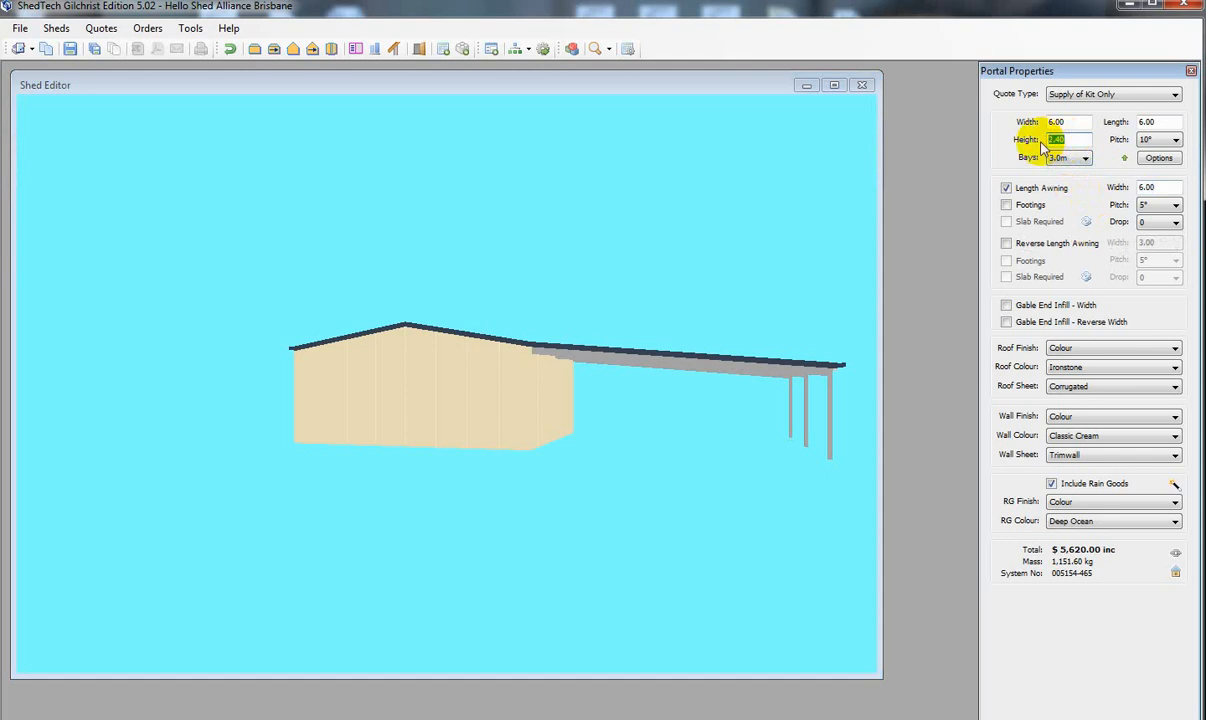
{"action": "type", "text": "3"}
{"action": "key", "text": "Tab"}
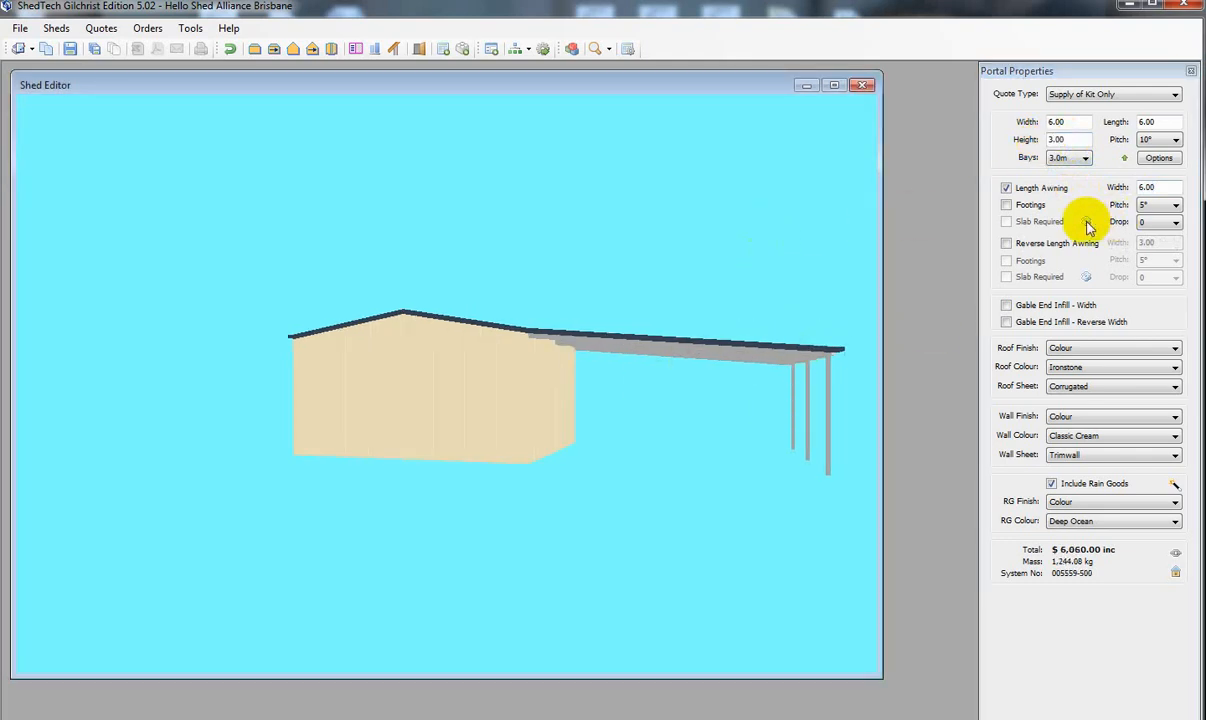
{"action": "mouse_move", "coordinate": [1088, 228]}
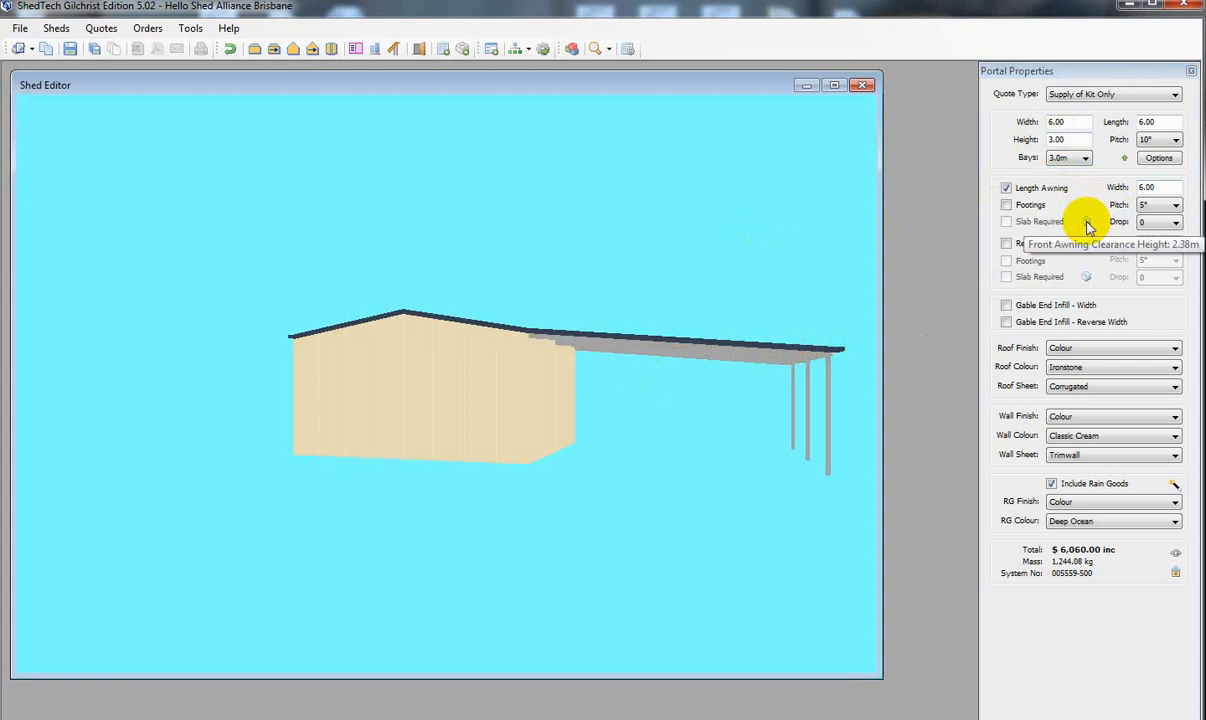
Remove the length awning from the shed.
{"action": "left_click", "coordinate": [1006, 188]}
{"action": "left_click_drag", "start_coordinate": [740, 256], "coordinate": [698, 287]}
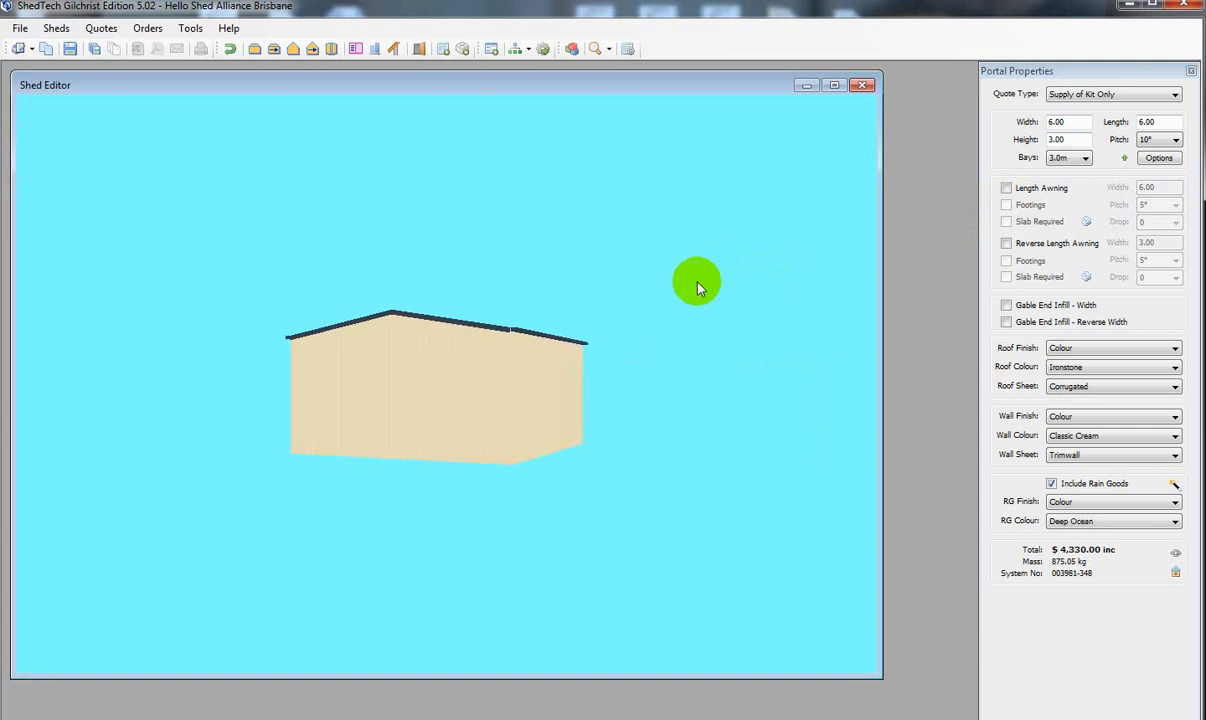
{"action": "scroll", "coordinate": [694, 282], "scroll_direction": "up", "scroll_amount": 5}
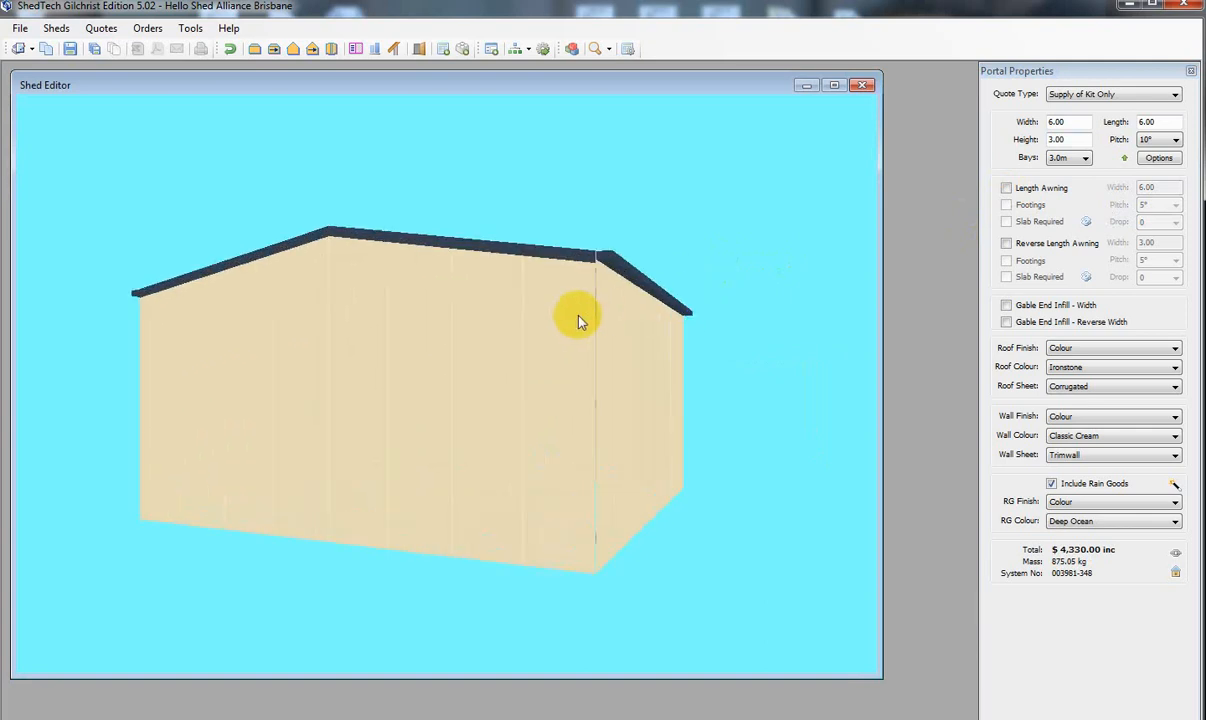
Add two default domestic roller doors in Deep Ocean to the Width View wall, one hard left and one hard right.
{"action": "right_click", "coordinate": [576, 316]}
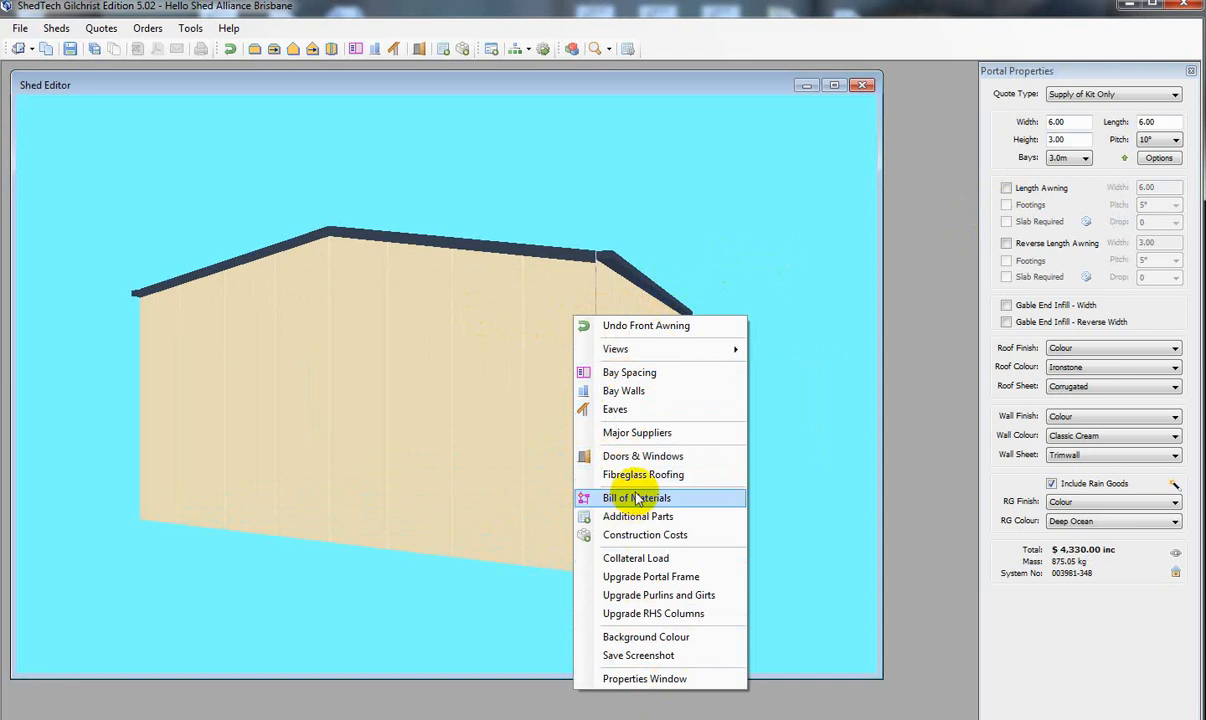
{"action": "left_click", "coordinate": [650, 457]}
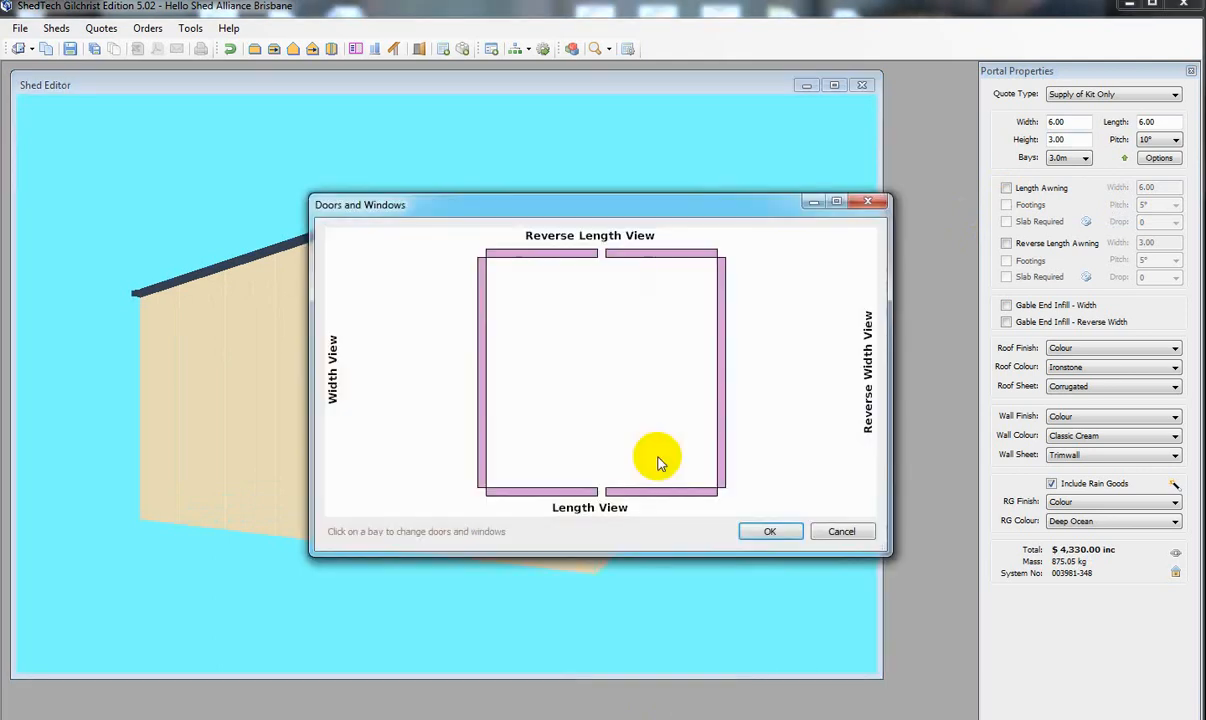
{"action": "left_click", "coordinate": [481, 387]}
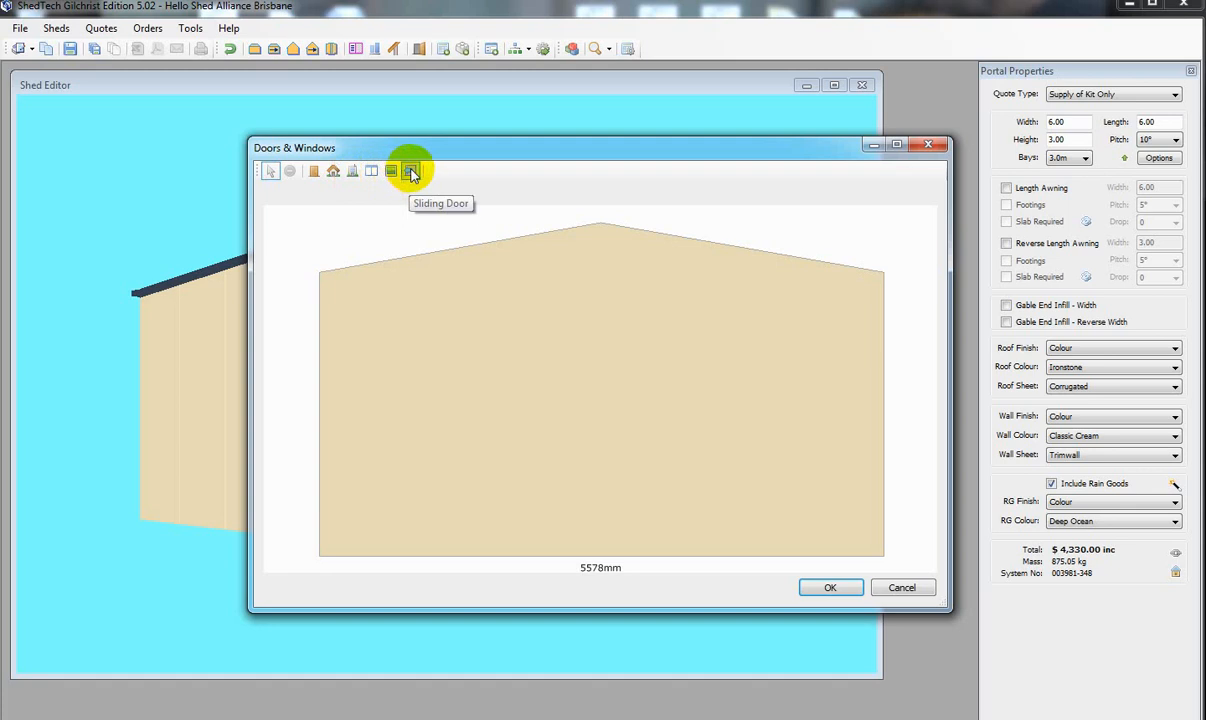
{"action": "left_click", "coordinate": [333, 172]}
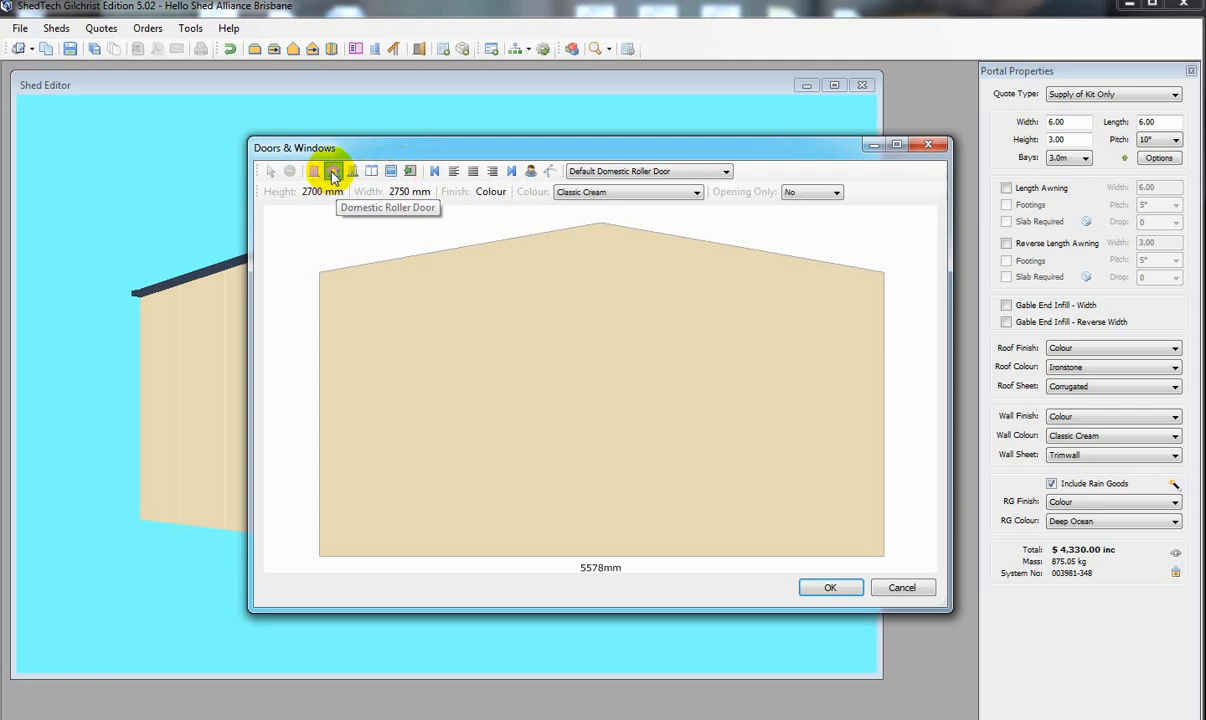
{"action": "left_click", "coordinate": [697, 193]}
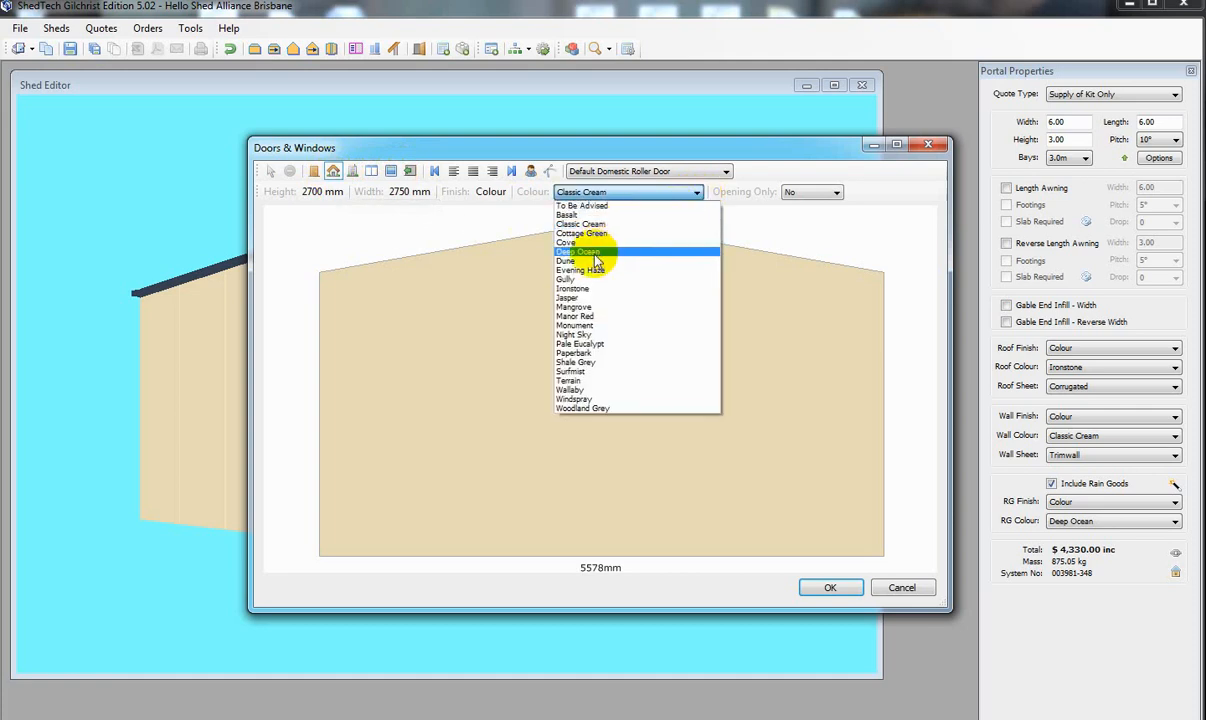
{"action": "left_click", "coordinate": [596, 256]}
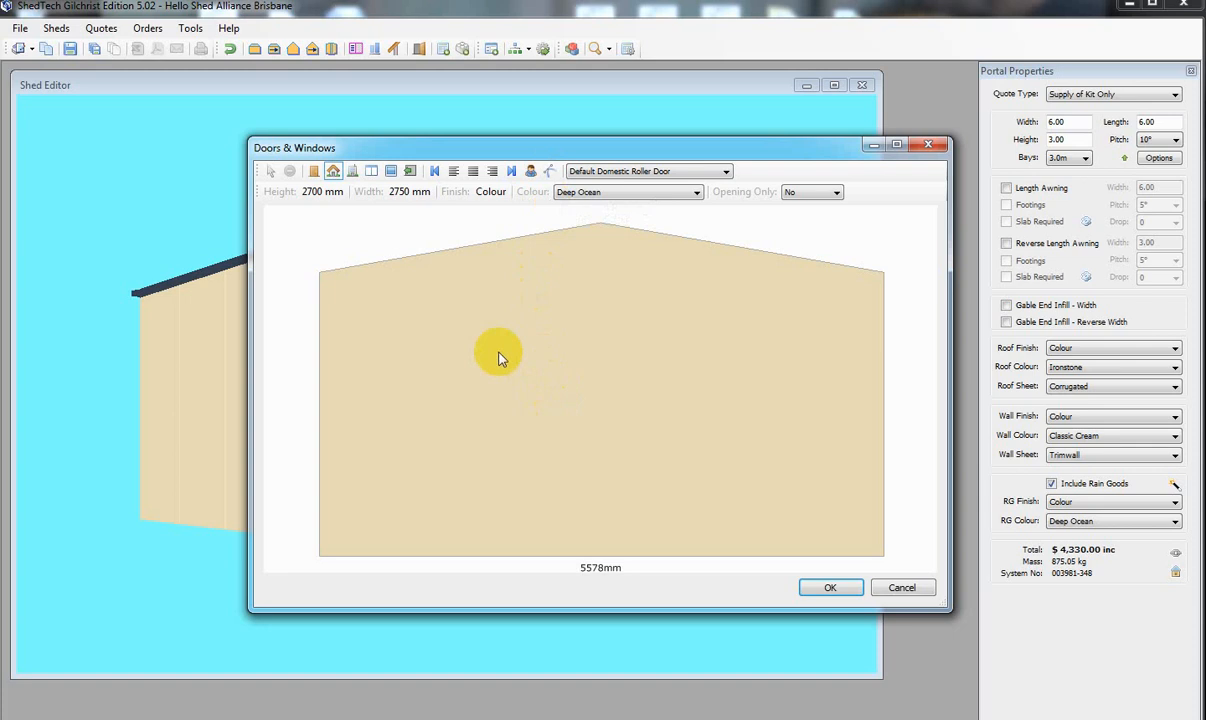
{"action": "left_click", "coordinate": [435, 173]}
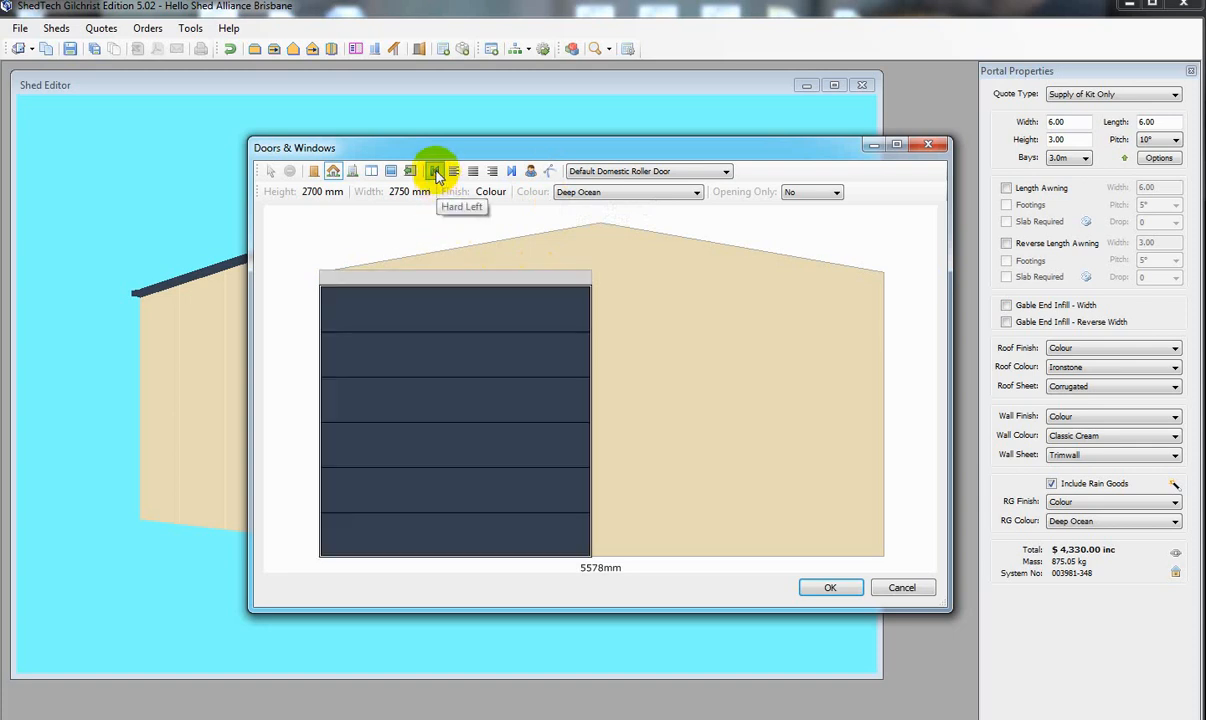
{"action": "left_click", "coordinate": [511, 172]}
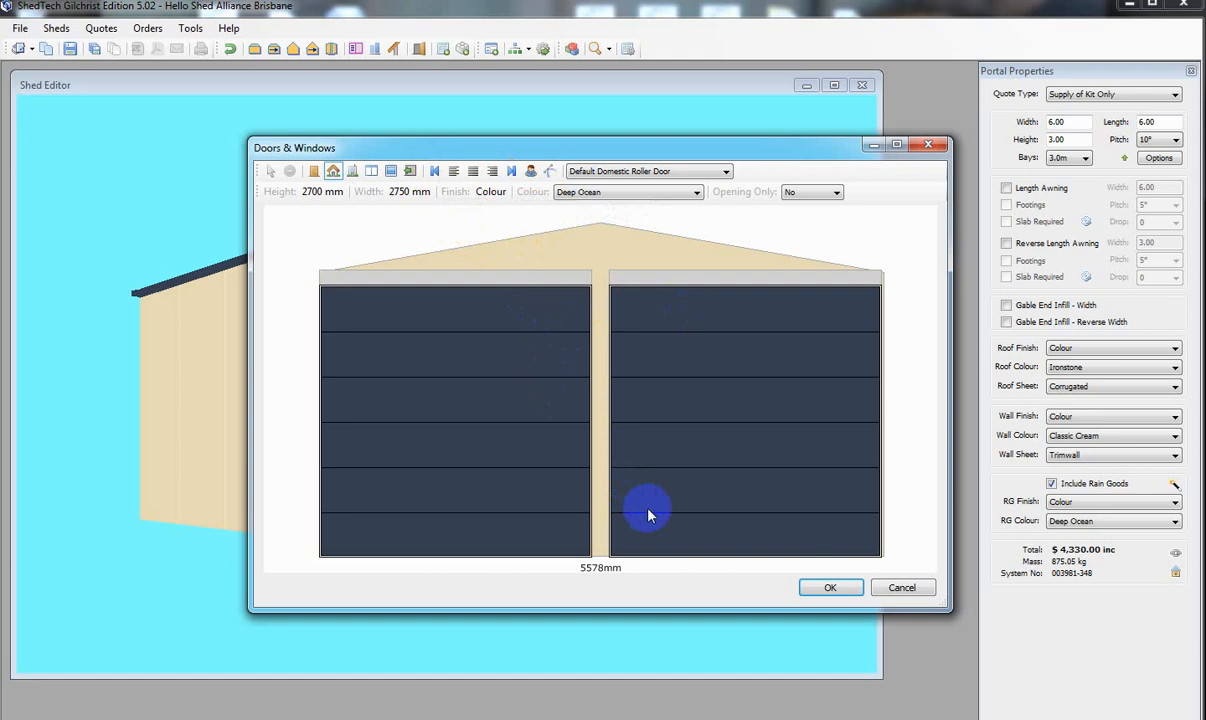
{"action": "left_click", "coordinate": [816, 590]}
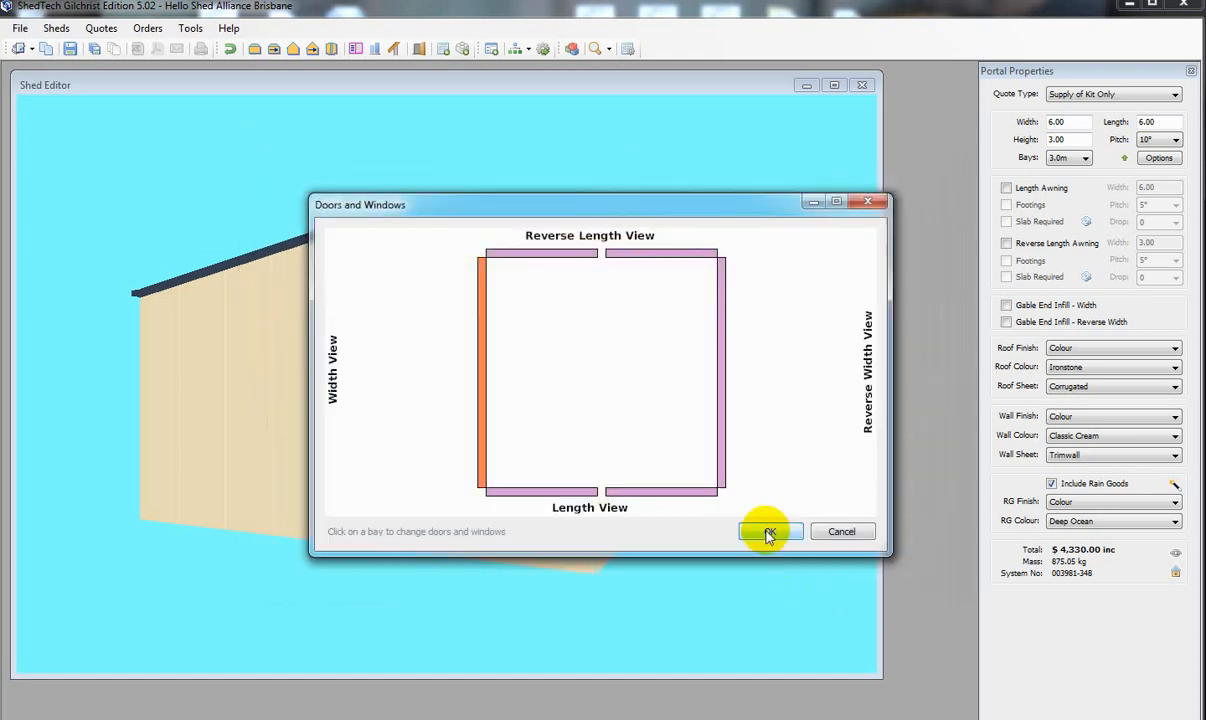
{"action": "left_click", "coordinate": [770, 530]}
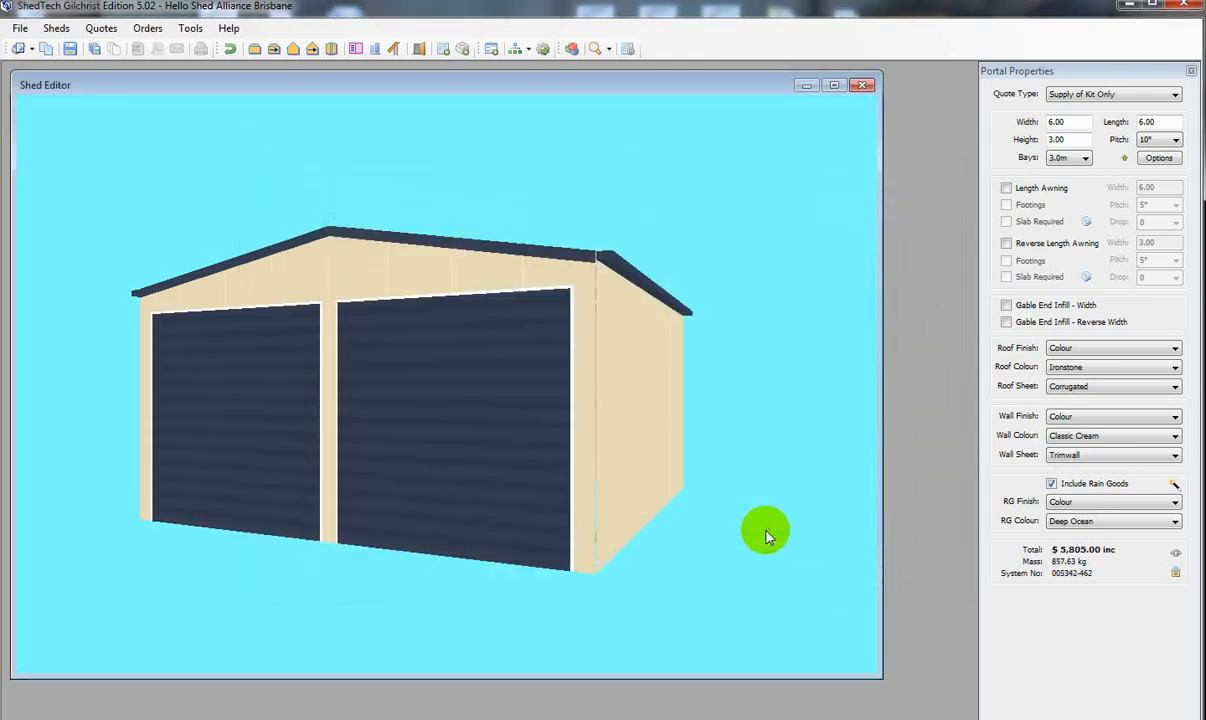
Inspect the roller doors and their supporting frame from inside the shed, then return to the exterior.
{"action": "left_click_drag", "start_coordinate": [766, 535], "coordinate": [176, 433]}
{"action": "scroll", "coordinate": [673, 505], "scroll_direction": "up", "scroll_amount": 6}
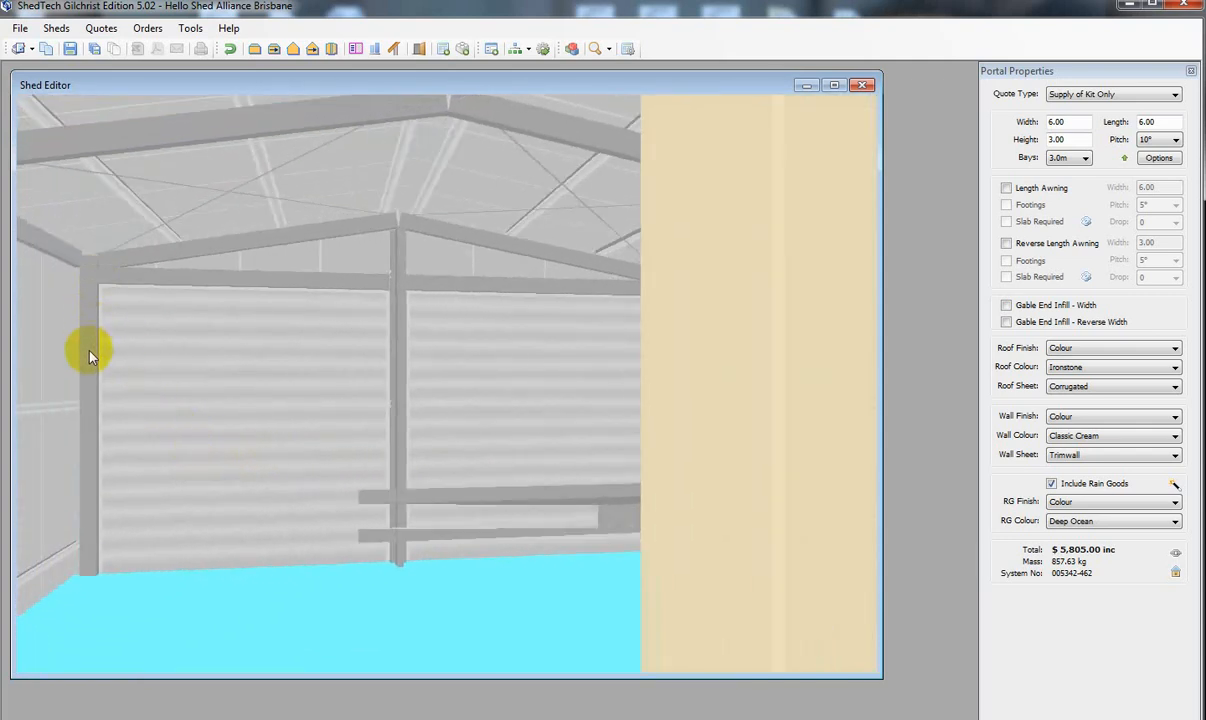
{"action": "left_click_drag", "start_coordinate": [92, 405], "coordinate": [528, 333]}
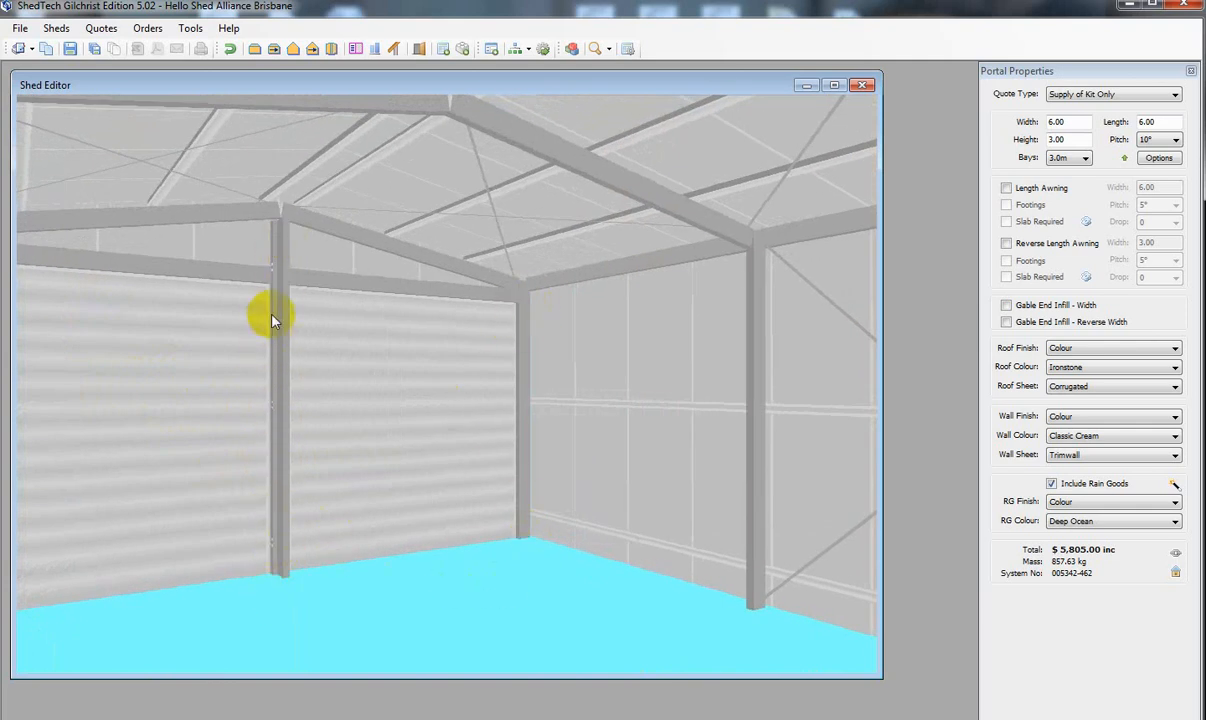
{"action": "left_click_drag", "start_coordinate": [269, 315], "coordinate": [648, 489]}
{"action": "scroll", "coordinate": [648, 489], "scroll_direction": "down", "scroll_amount": 4}
{"action": "scroll", "coordinate": [648, 490], "scroll_direction": "down", "scroll_amount": 3}
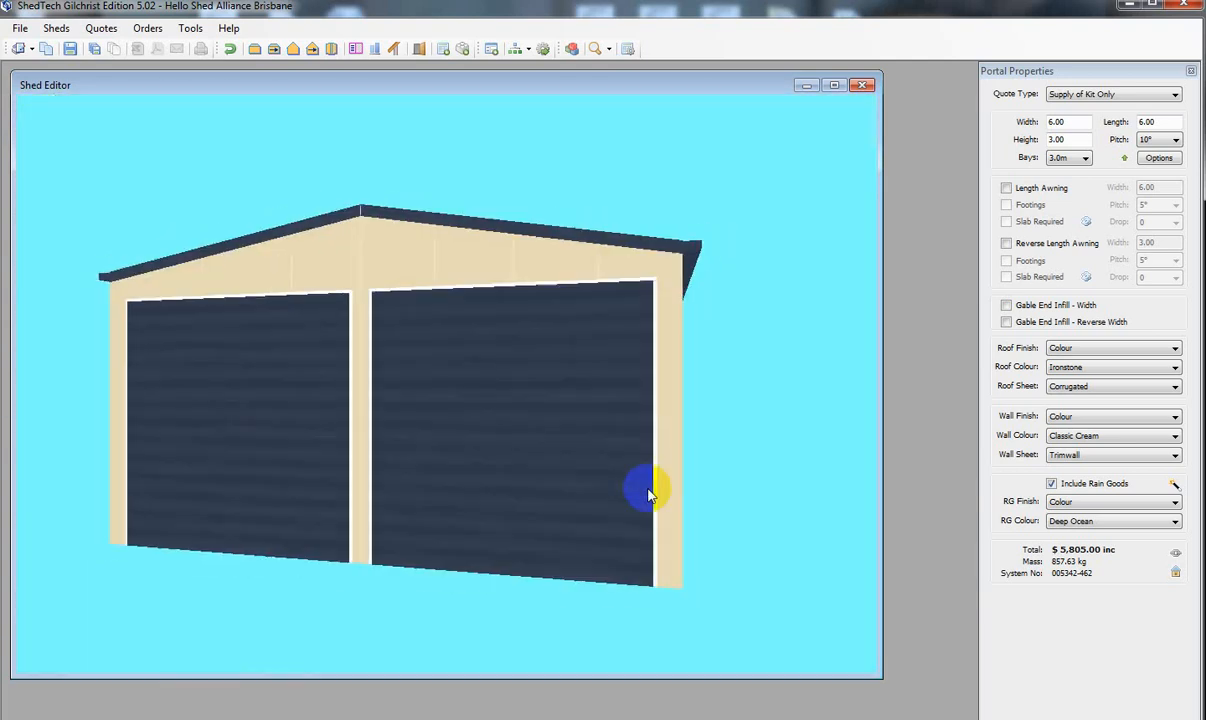
{"action": "left_click_drag", "start_coordinate": [716, 514], "coordinate": [598, 521]}
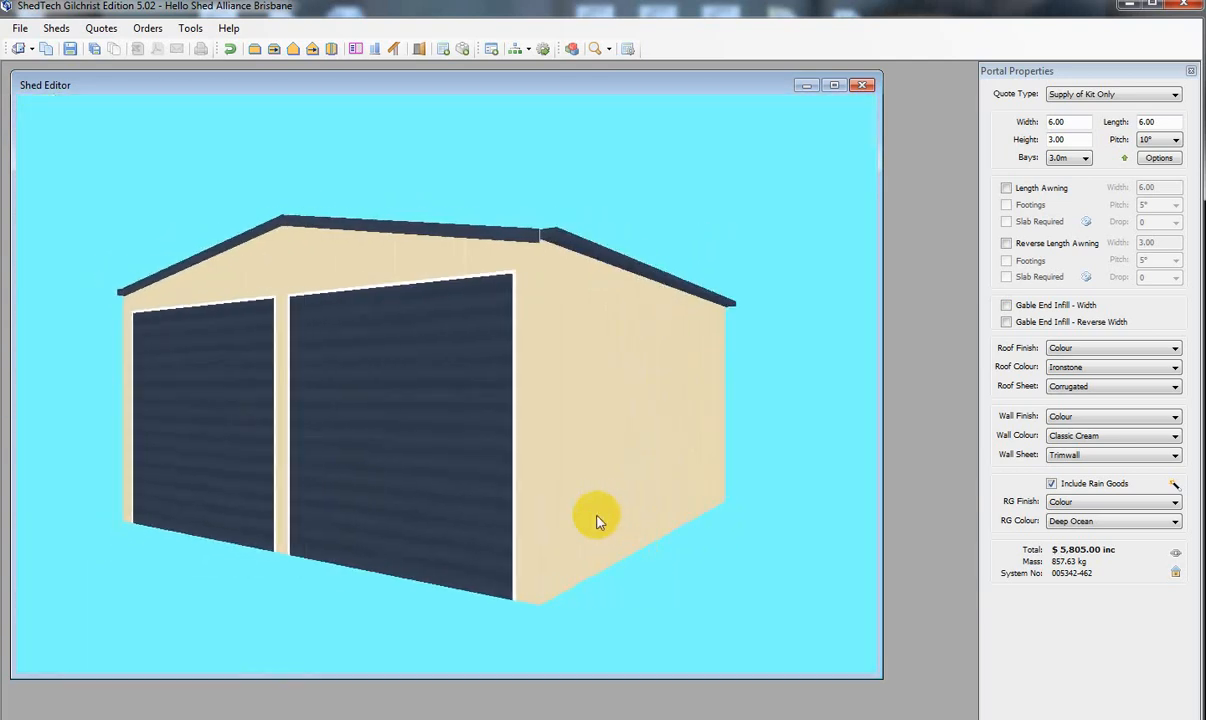
{"action": "scroll", "coordinate": [597, 515], "scroll_direction": "up", "scroll_amount": 3}
{"action": "left_click_drag", "start_coordinate": [482, 455], "coordinate": [482, 457]}
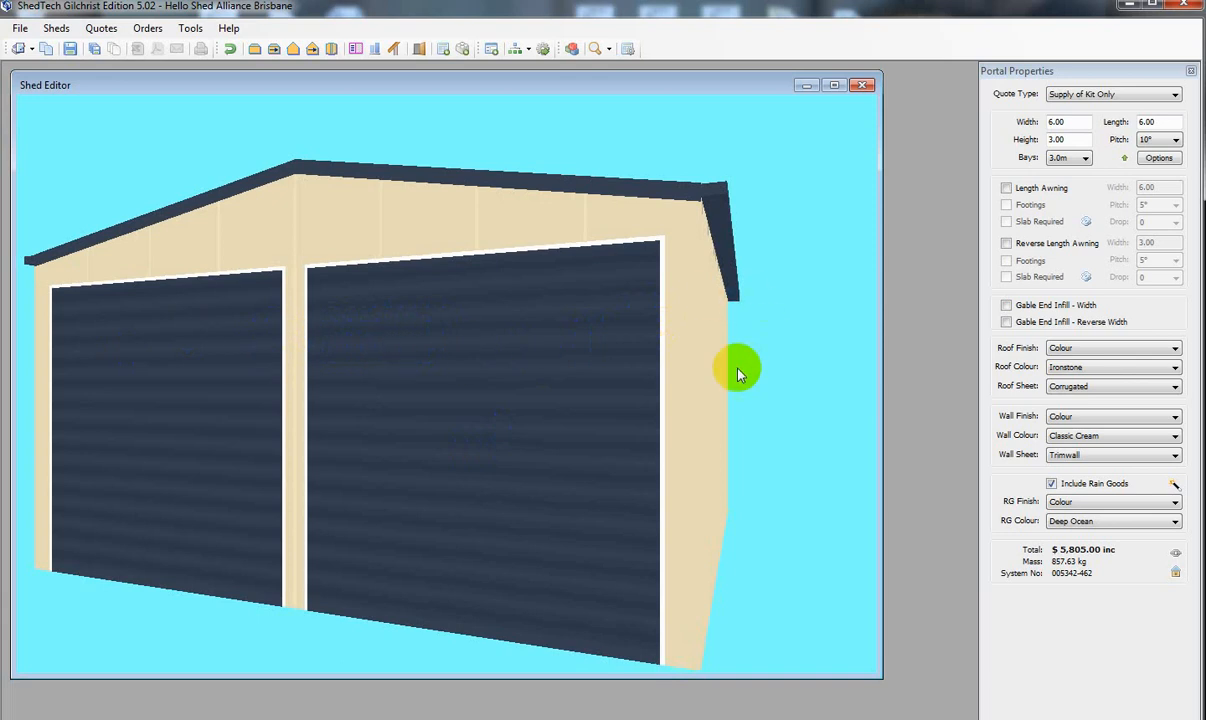
Add a default 2040 by 820 mm door in Classic Cream, centred in the Length View bay nearest the roller doors.
{"action": "right_click", "coordinate": [638, 345]}
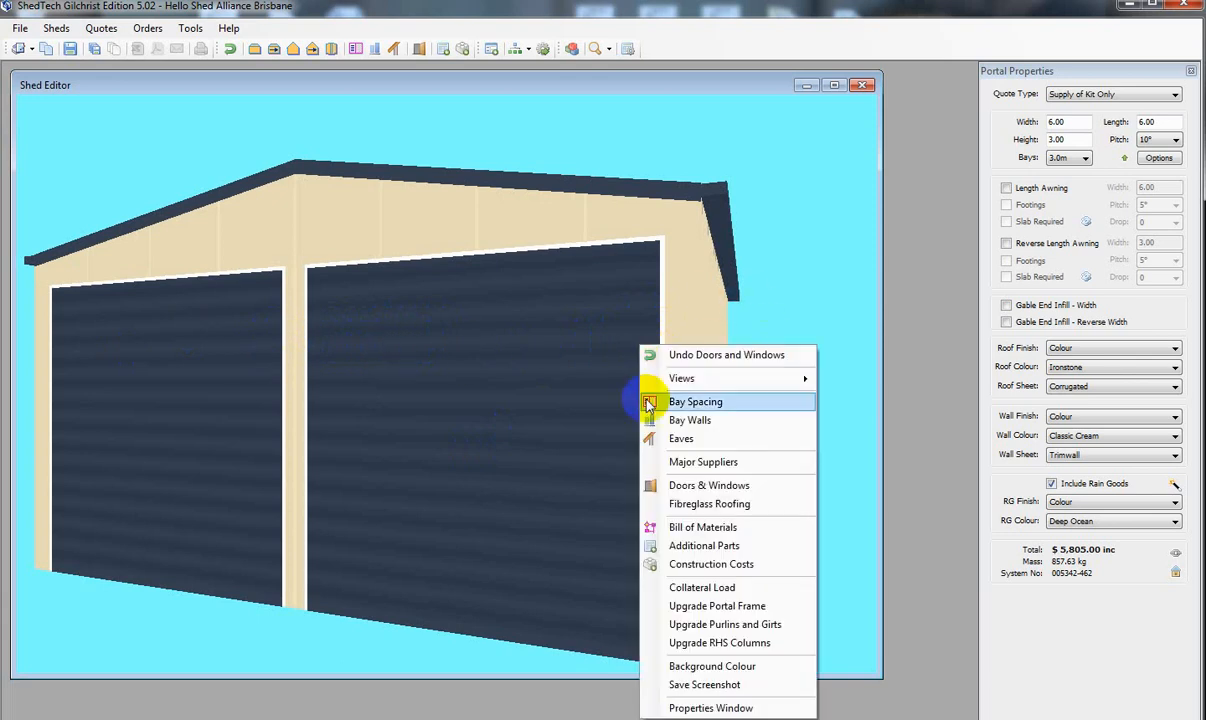
{"action": "left_click", "coordinate": [690, 485]}
{"action": "left_click", "coordinate": [573, 497]}
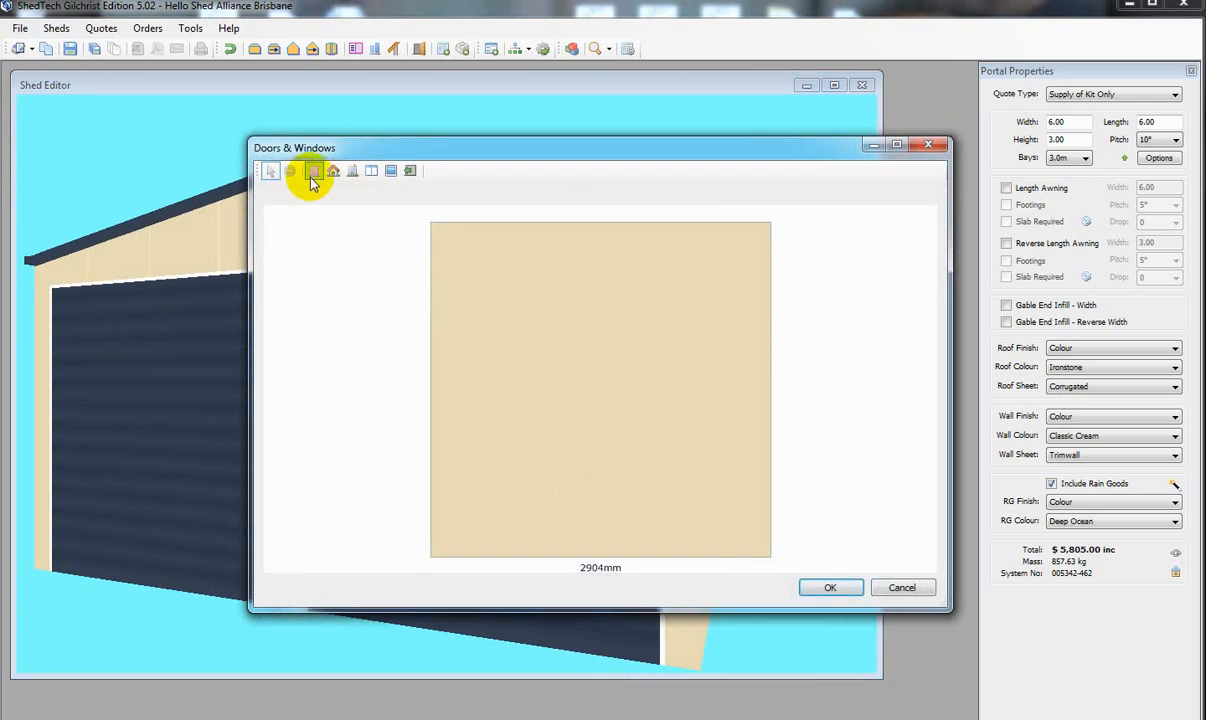
{"action": "left_click", "coordinate": [313, 174]}
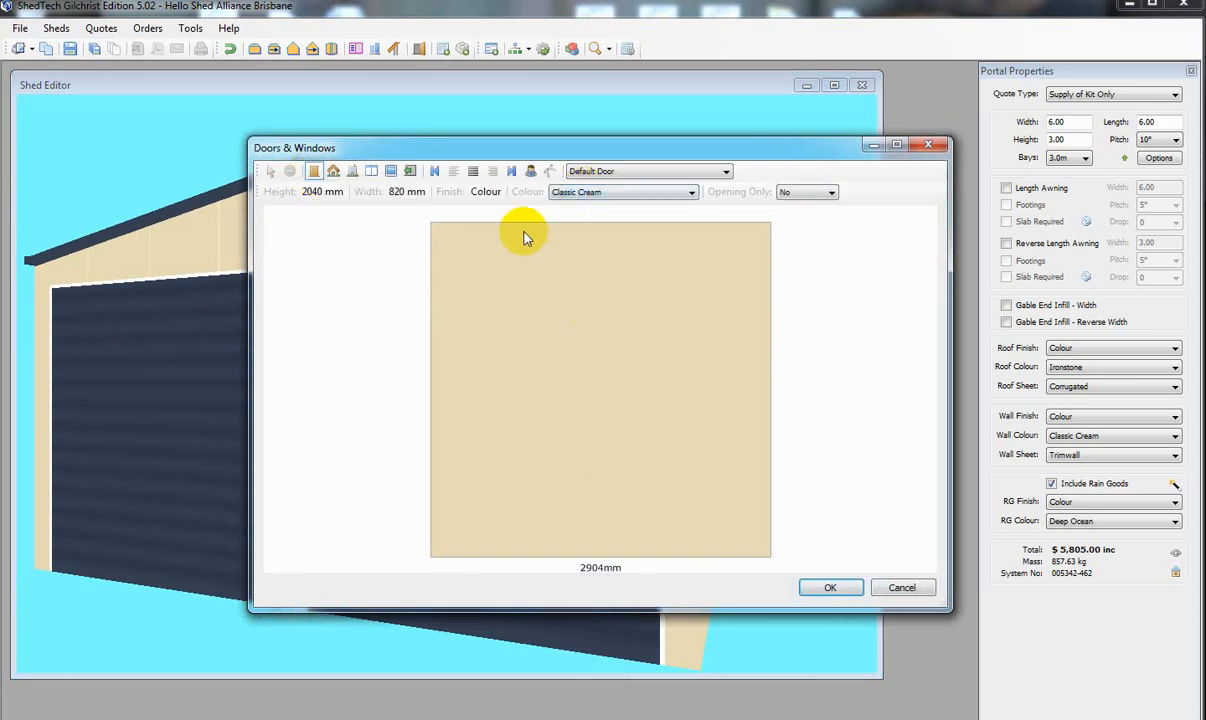
{"action": "left_click", "coordinate": [473, 172]}
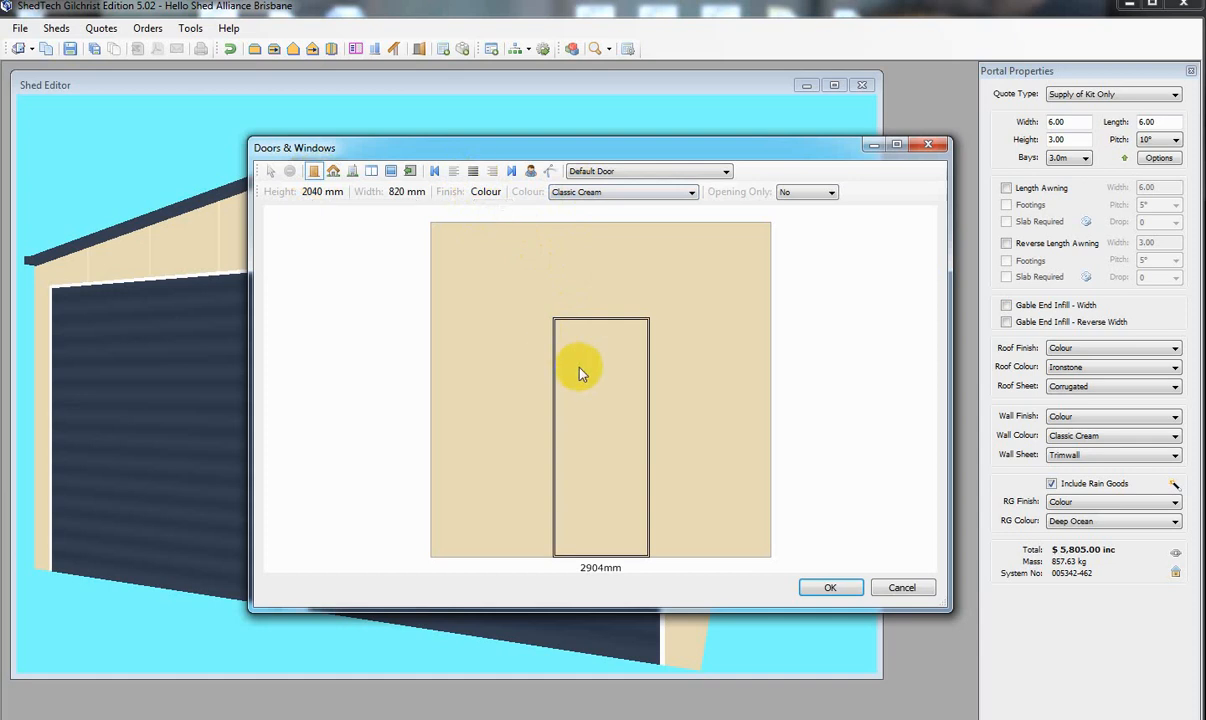
{"action": "left_click", "coordinate": [830, 587]}
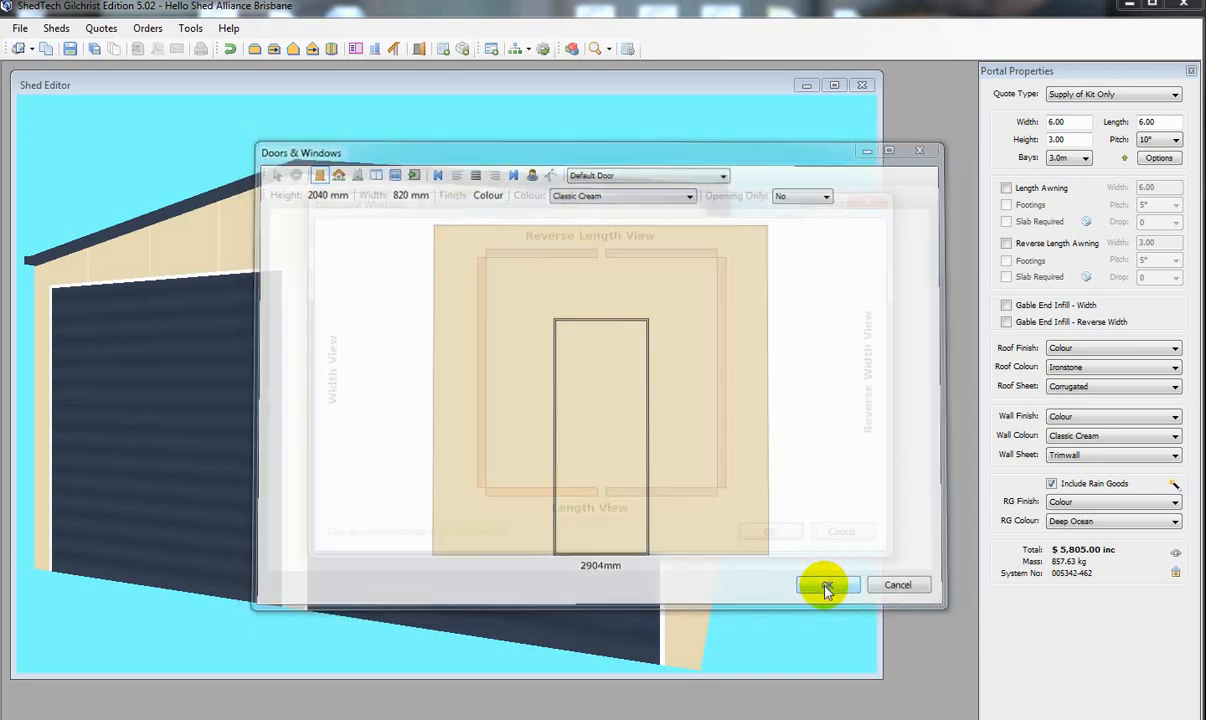
{"action": "left_click", "coordinate": [768, 529]}
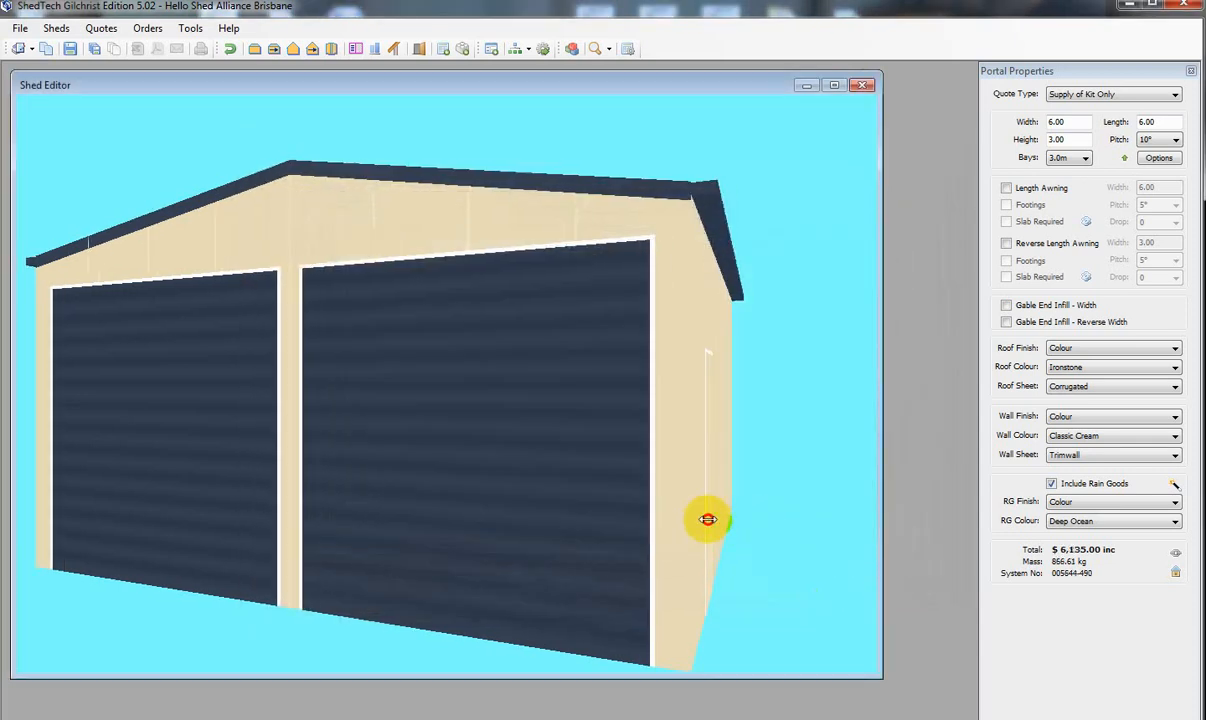
Inspect the access door, wall girts and cross bracing from inside, then view the shed's exterior with all doors.
{"action": "left_click_drag", "start_coordinate": [708, 520], "coordinate": [435, 440]}
{"action": "scroll", "coordinate": [487, 503], "scroll_direction": "up", "scroll_amount": 10}
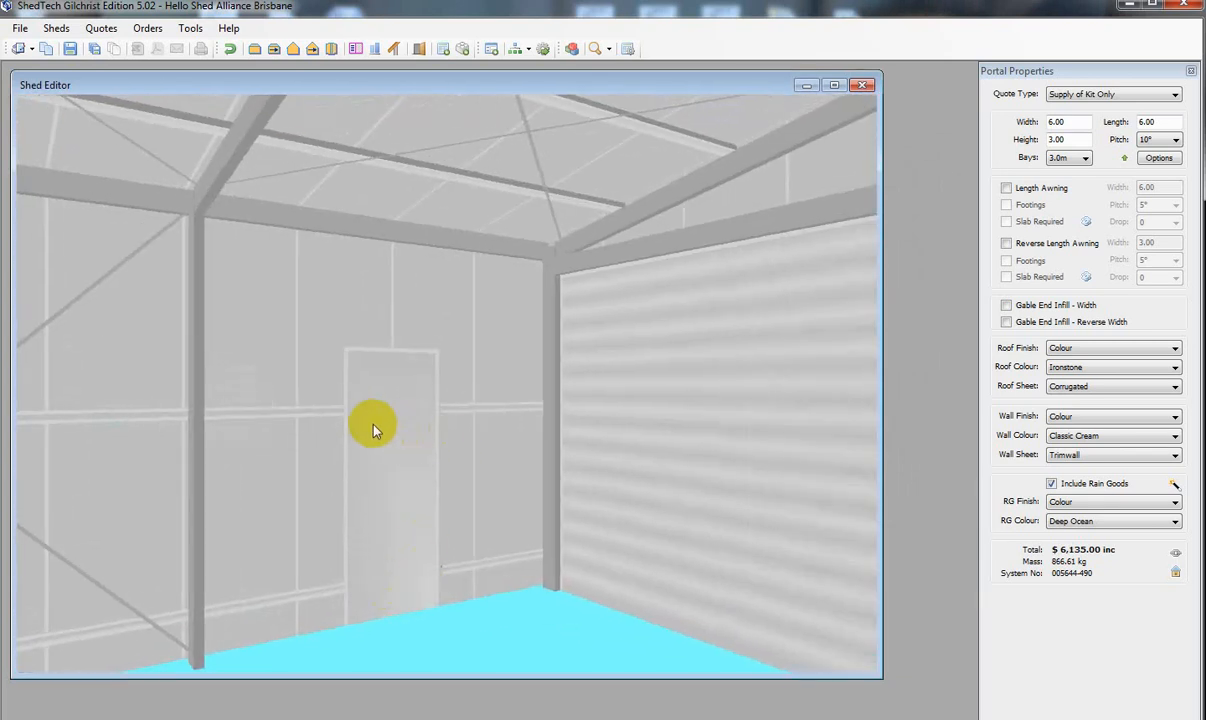
{"action": "left_click_drag", "start_coordinate": [331, 406], "coordinate": [533, 474]}
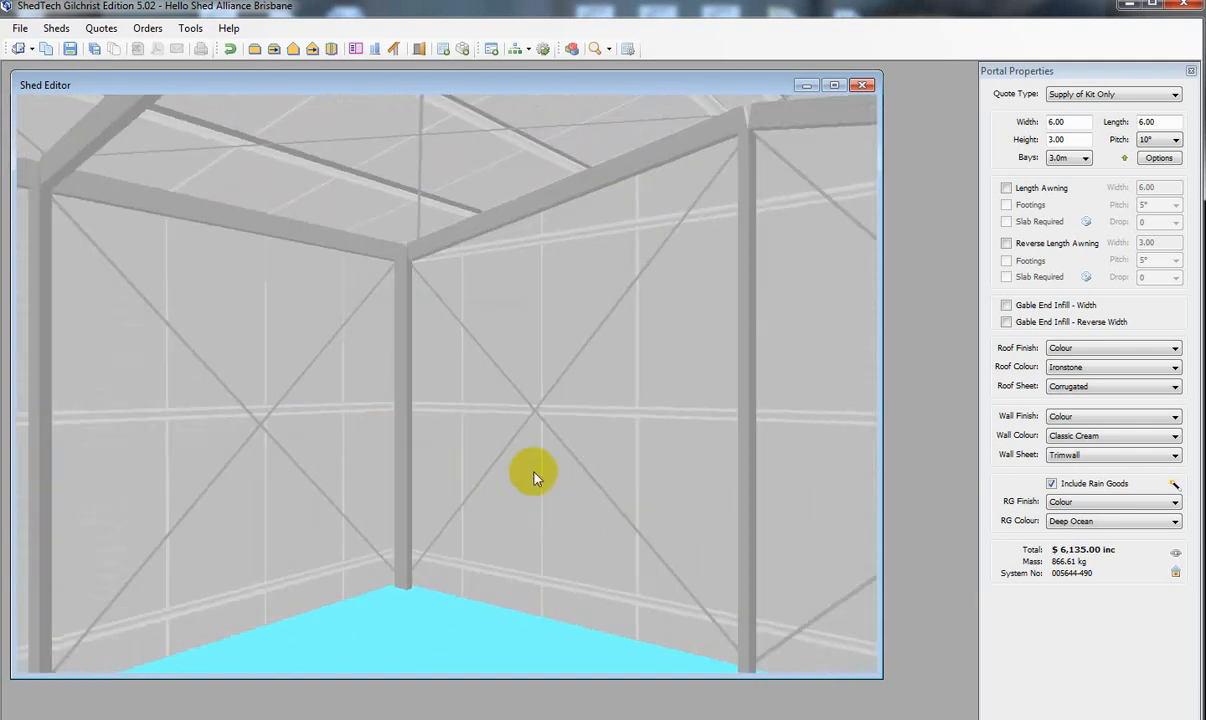
{"action": "scroll", "coordinate": [533, 476], "scroll_direction": "down", "scroll_amount": 2}
{"action": "scroll", "coordinate": [533, 476], "scroll_direction": "down", "scroll_amount": 3}
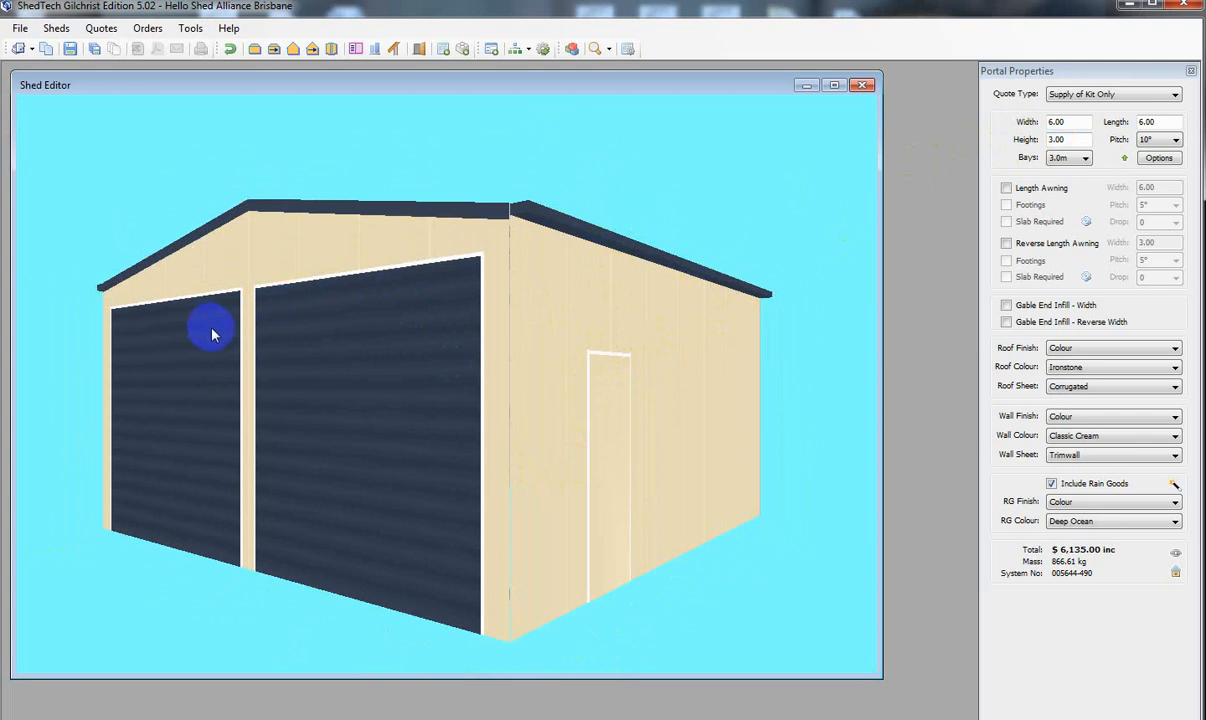
{"action": "left_click_drag", "start_coordinate": [338, 333], "coordinate": [424, 340]}
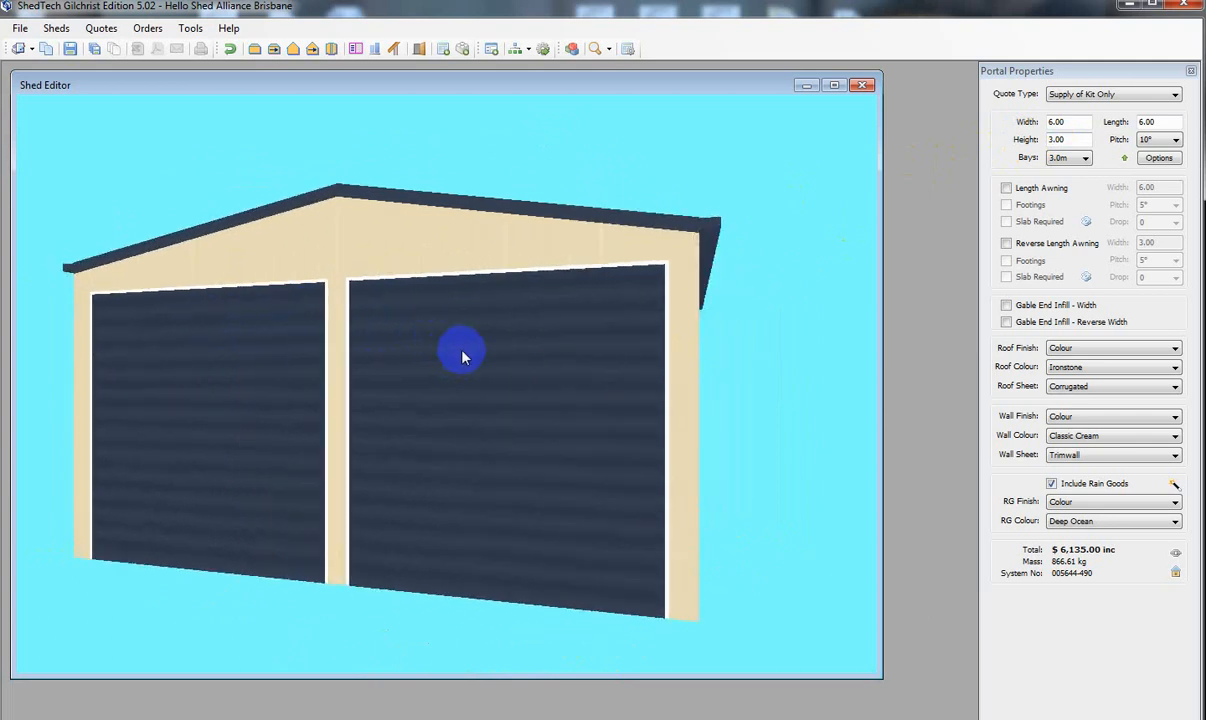
{"action": "left_click_drag", "start_coordinate": [516, 386], "coordinate": [458, 393]}
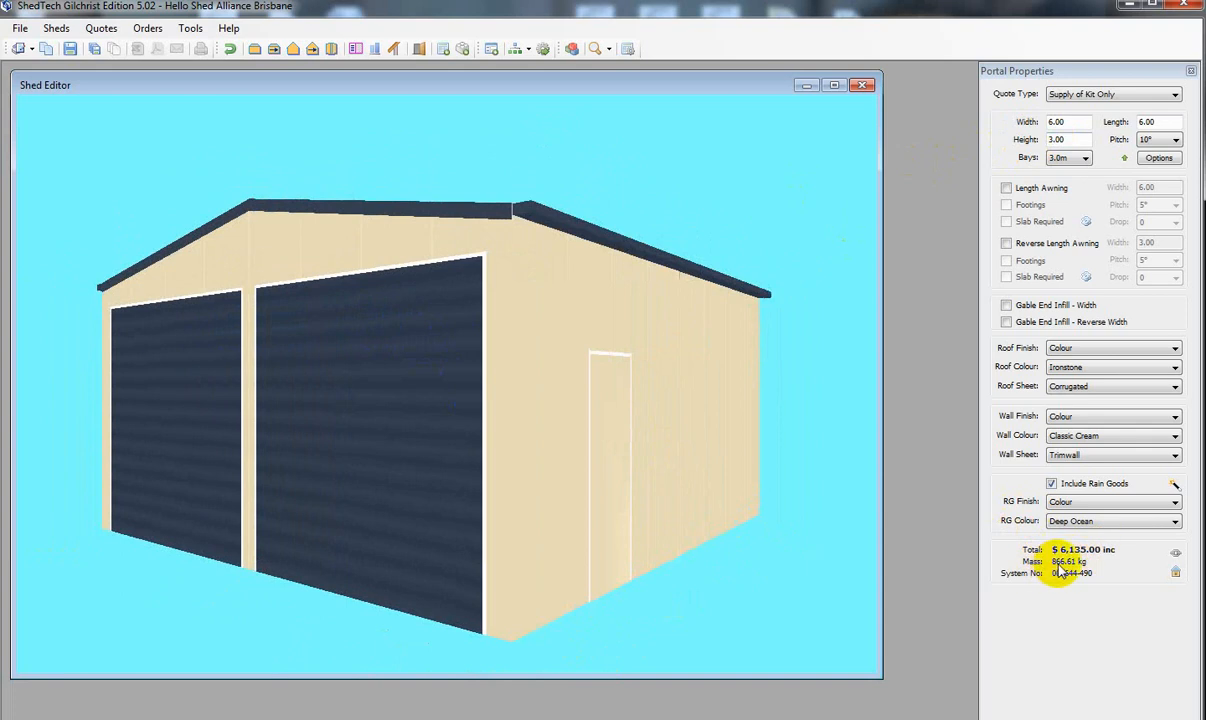
Review the default kit profit margins for portal sheds and close the settings.
{"action": "left_click", "coordinate": [193, 36]}
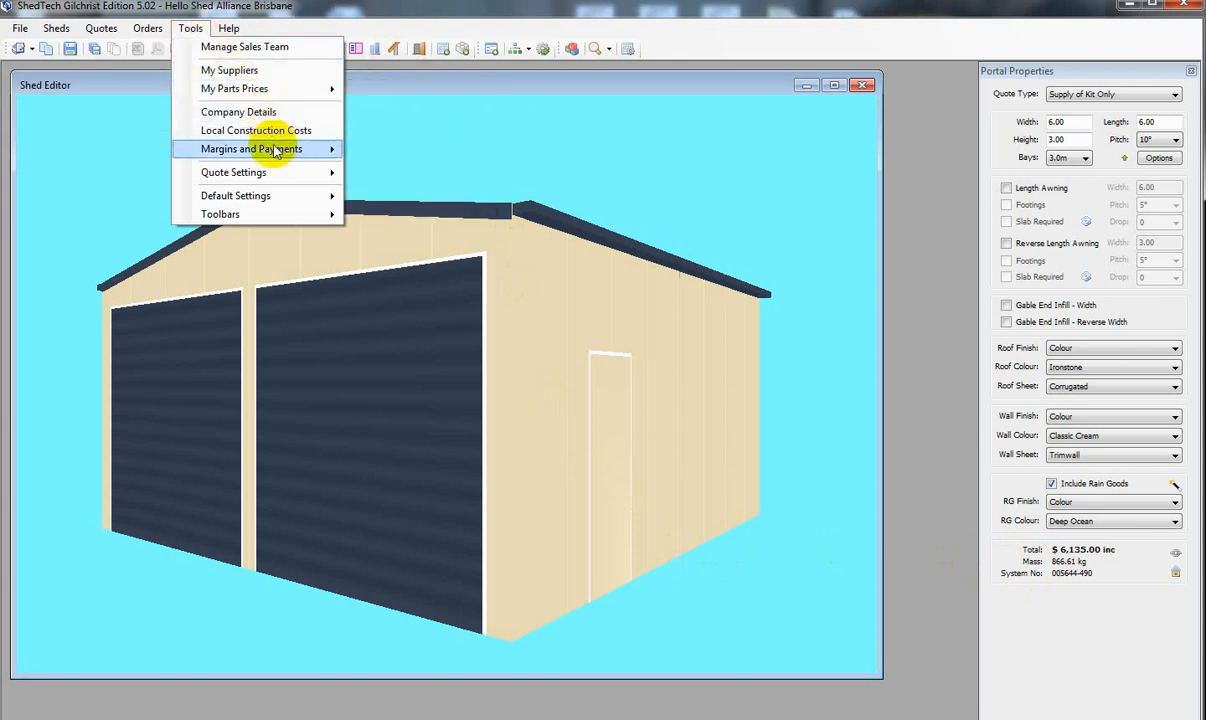
{"action": "mouse_move", "coordinate": [279, 157]}
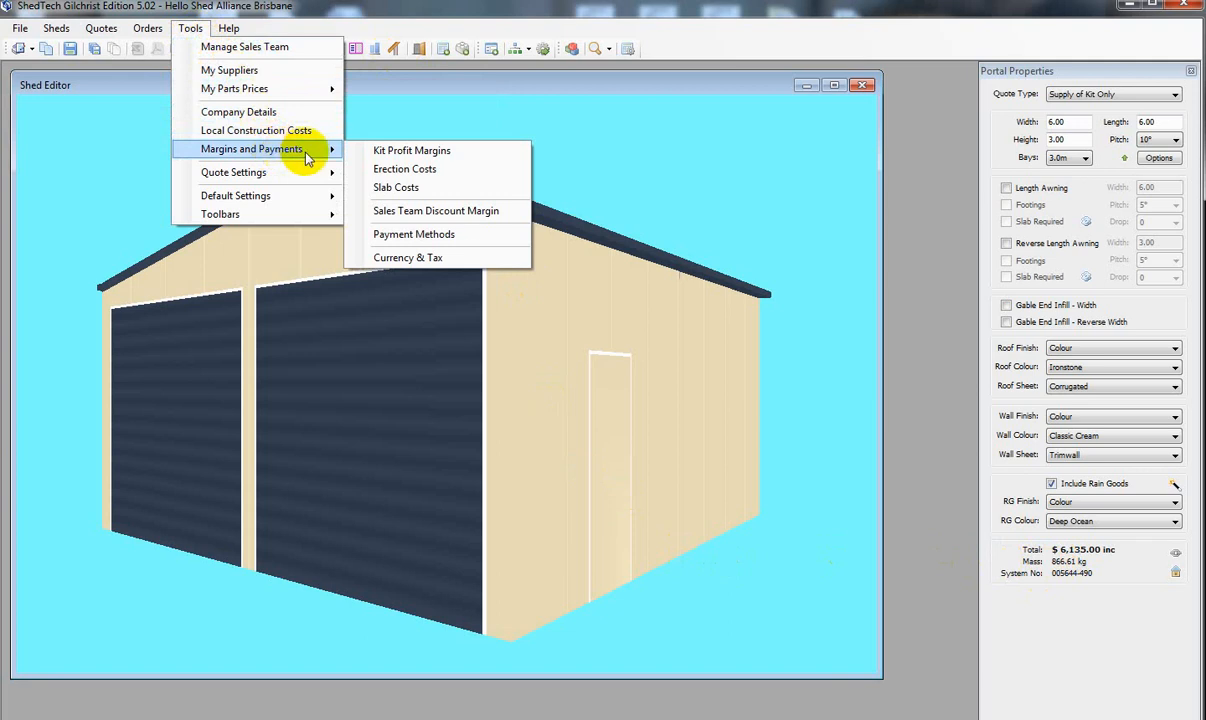
{"action": "left_click", "coordinate": [398, 152]}
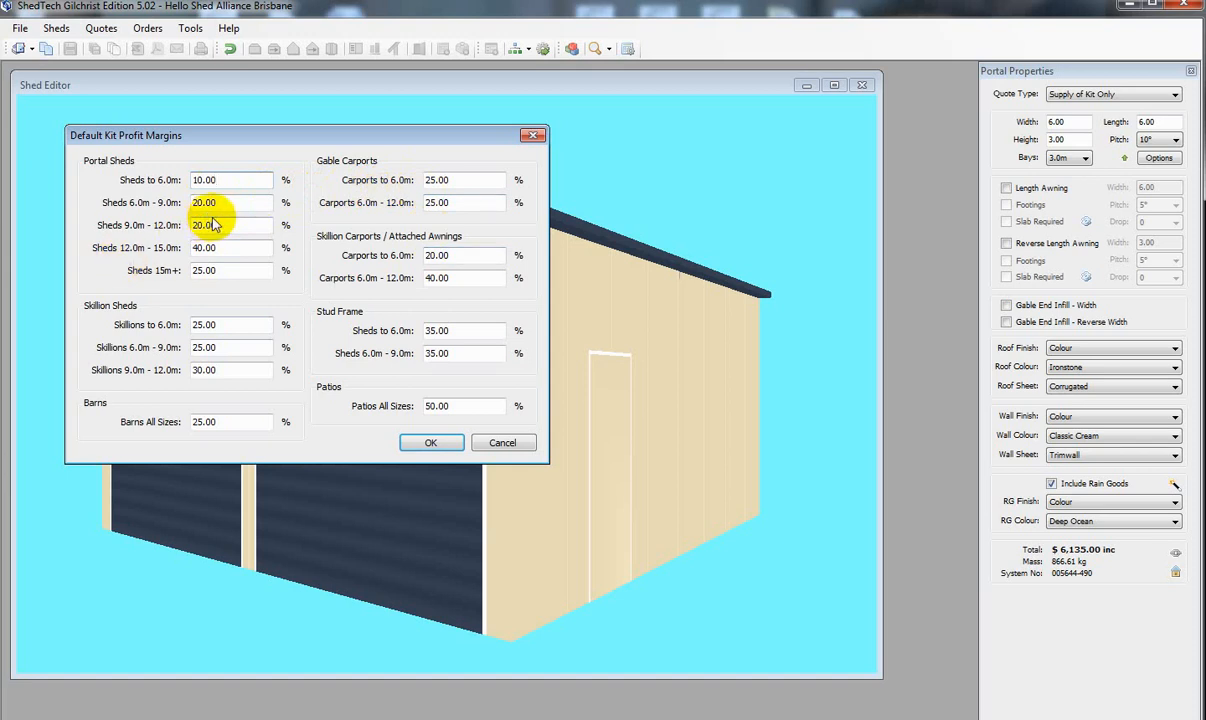
{"action": "left_click", "coordinate": [432, 445]}
Set the shed options to quote the building as frame only and accept the notice about excluded doors and windows.
{"action": "left_click_drag", "start_coordinate": [525, 229], "coordinate": [554, 178]}
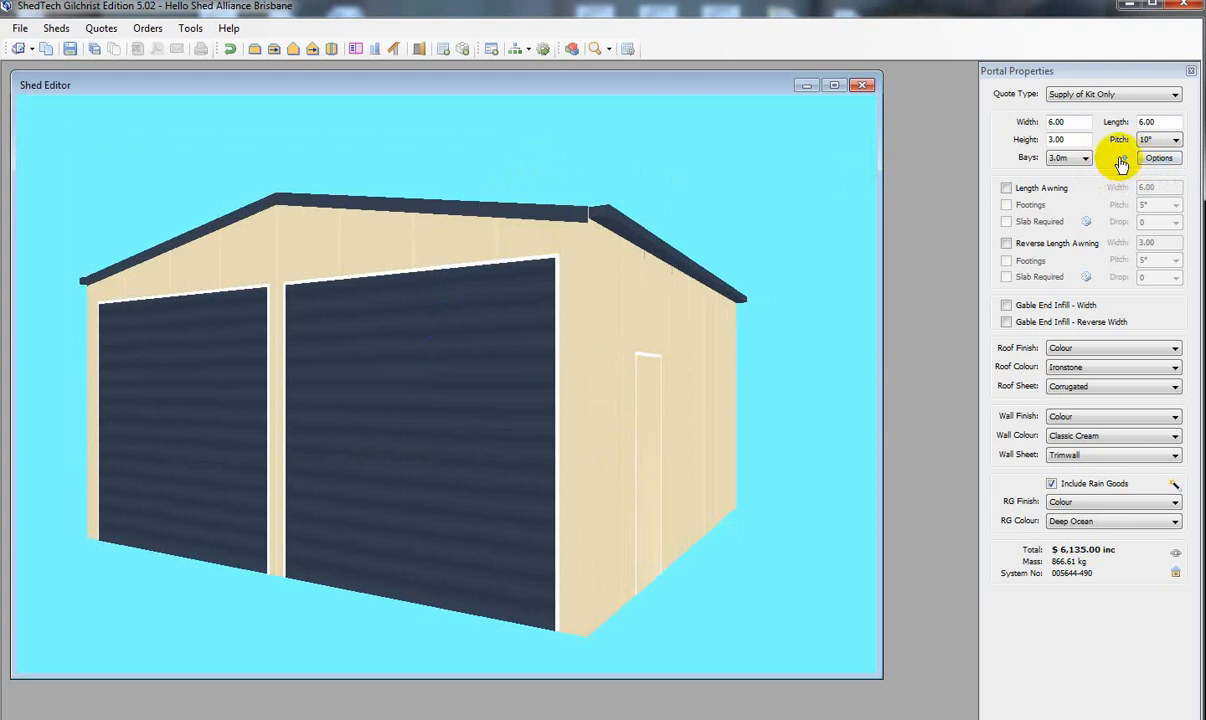
{"action": "mouse_move", "coordinate": [1126, 158]}
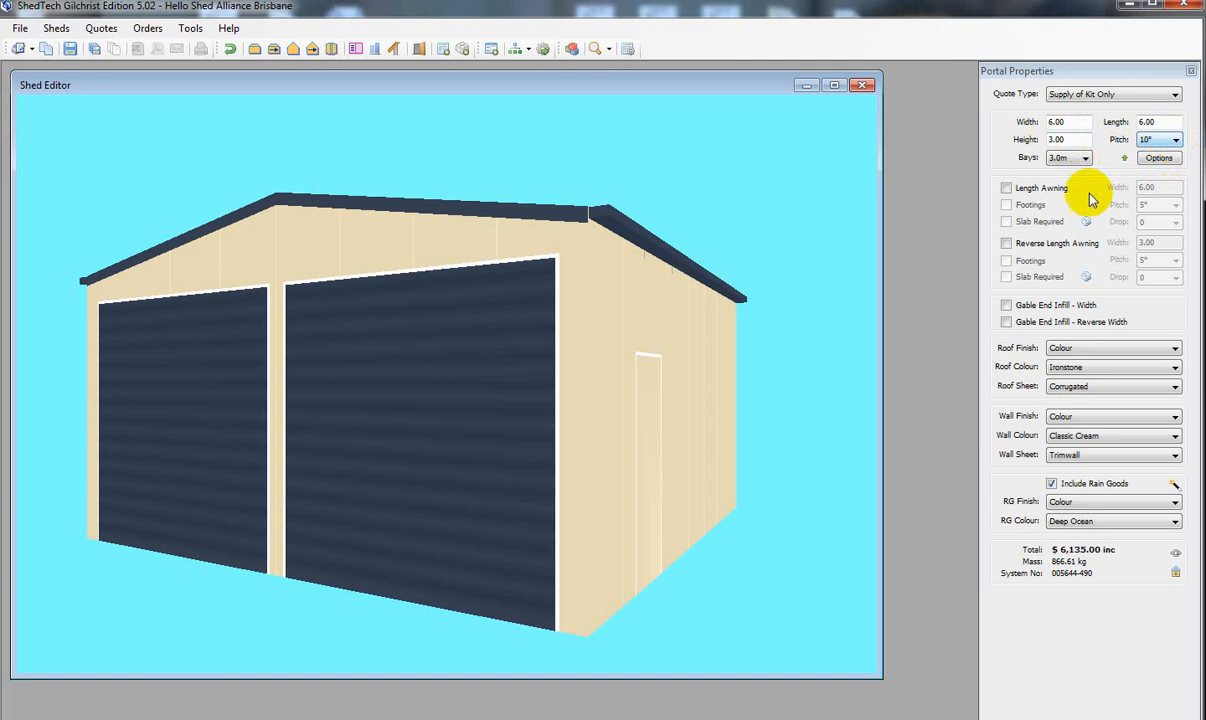
{"action": "left_click", "coordinate": [312, 436]}
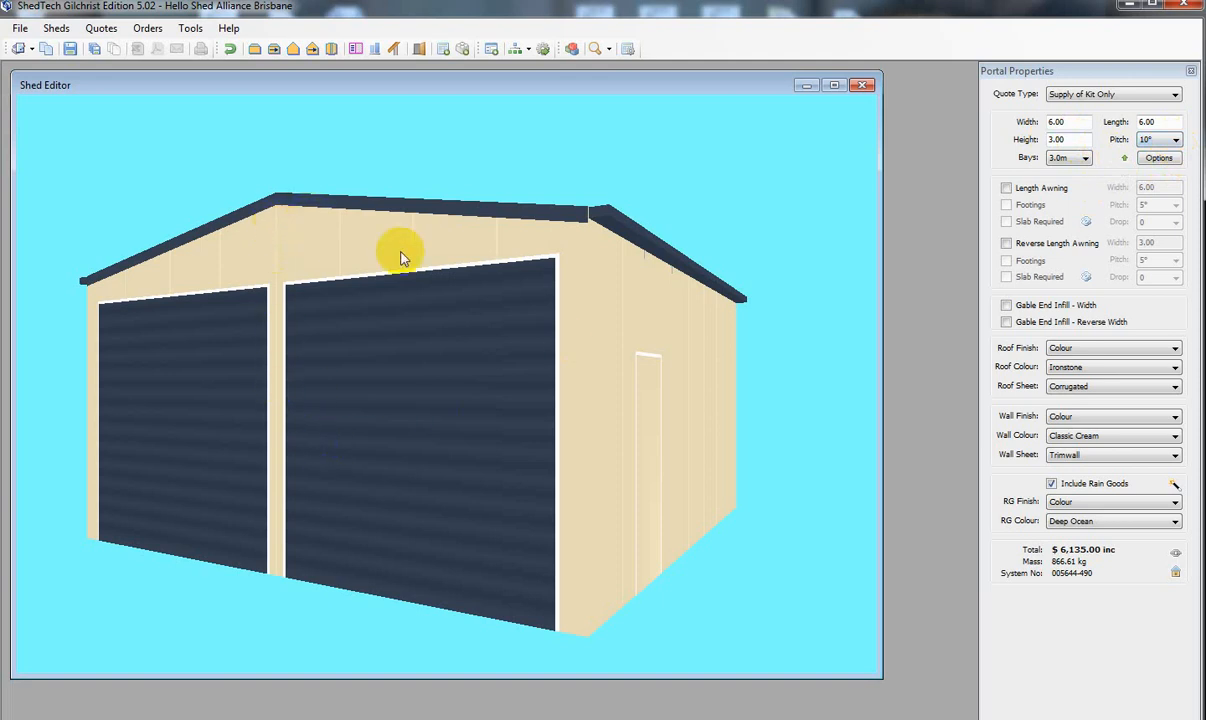
{"action": "left_click", "coordinate": [1158, 160]}
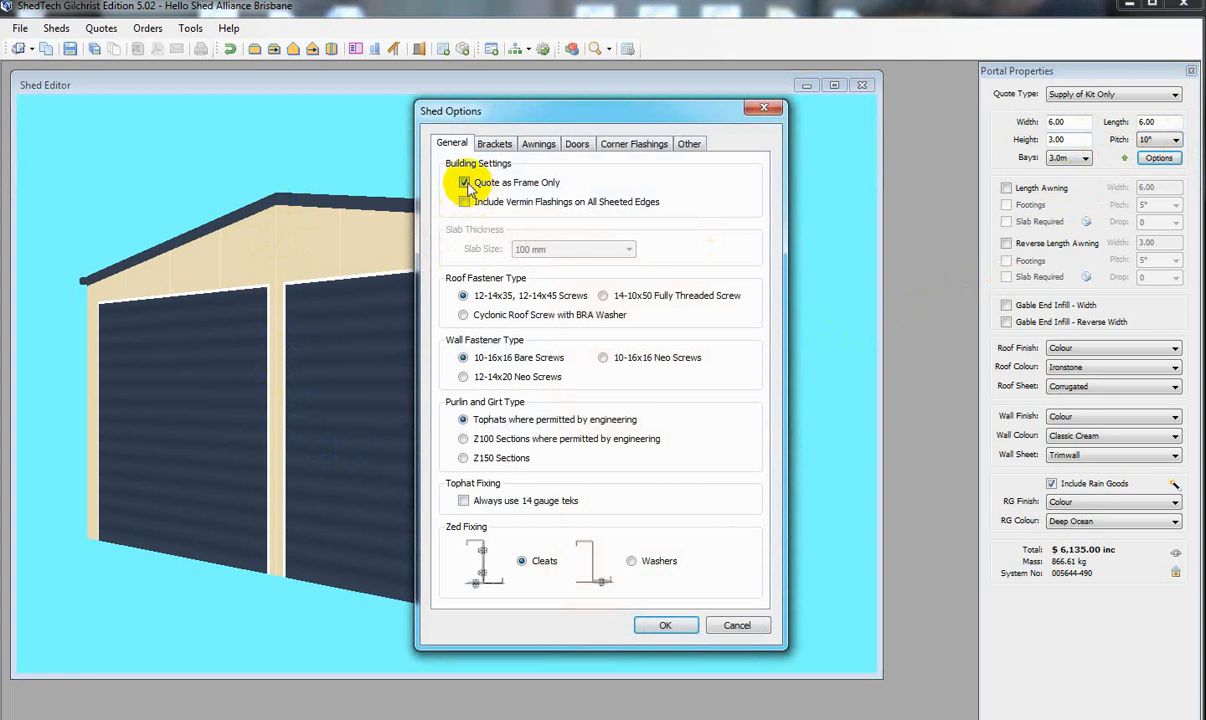
{"action": "left_click", "coordinate": [658, 625]}
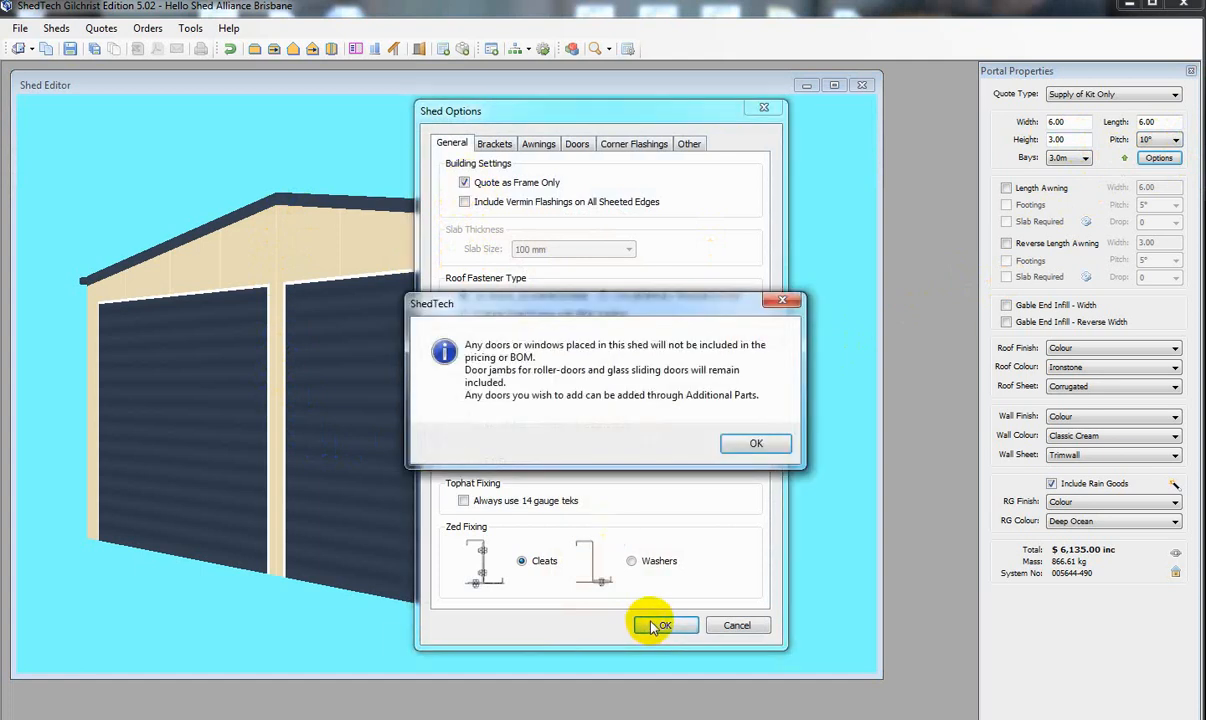
{"action": "left_click", "coordinate": [750, 446]}
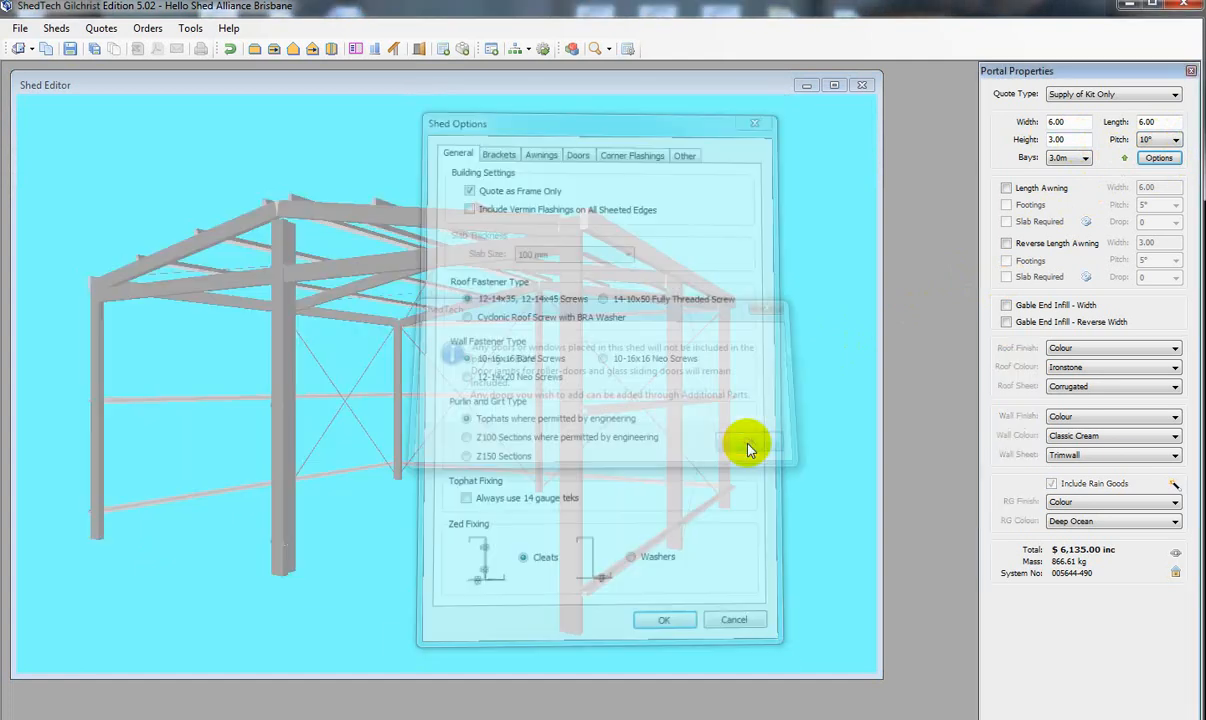
Turn off quoting as frame only in the shed options and apply the change.
{"action": "left_click_drag", "start_coordinate": [585, 445], "coordinate": [531, 443]}
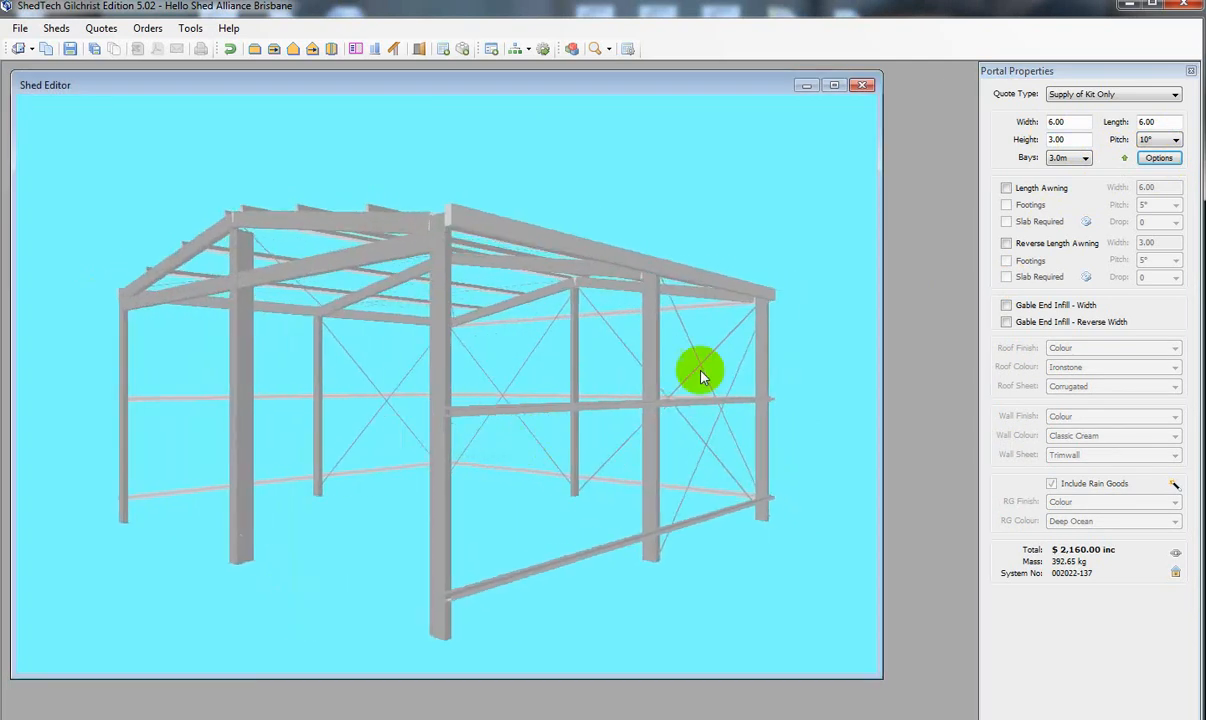
{"action": "left_click", "coordinate": [1168, 163]}
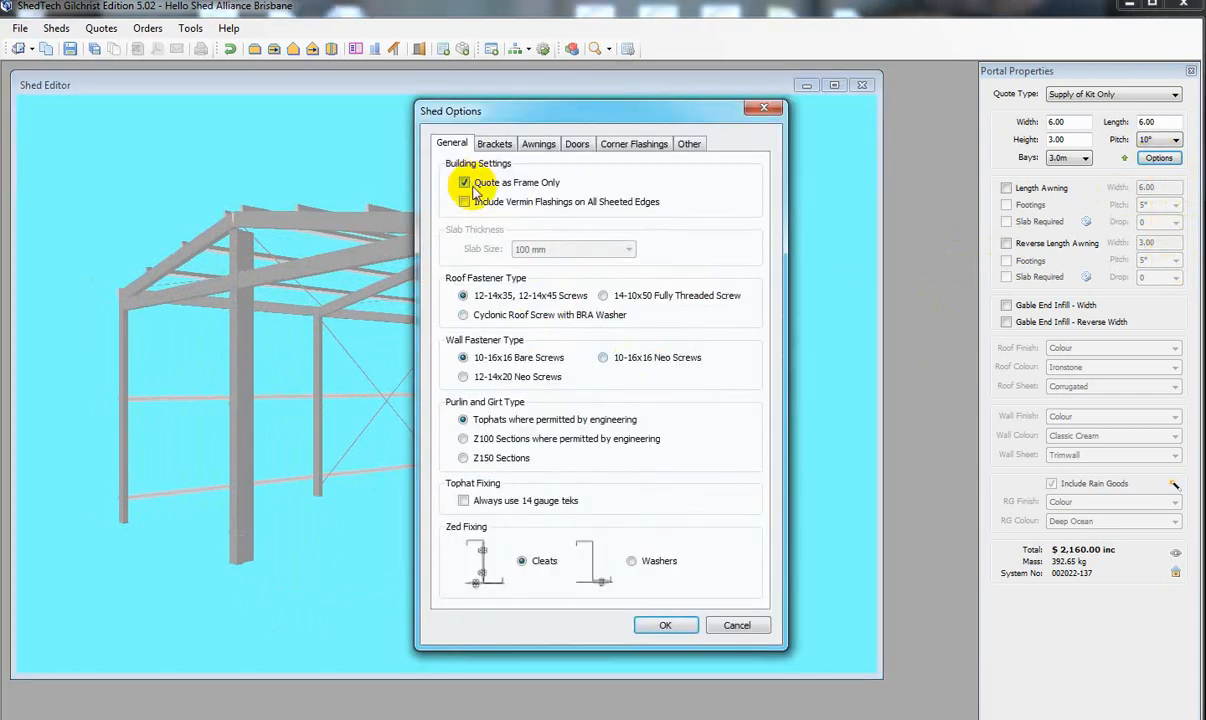
{"action": "left_click", "coordinate": [466, 184]}
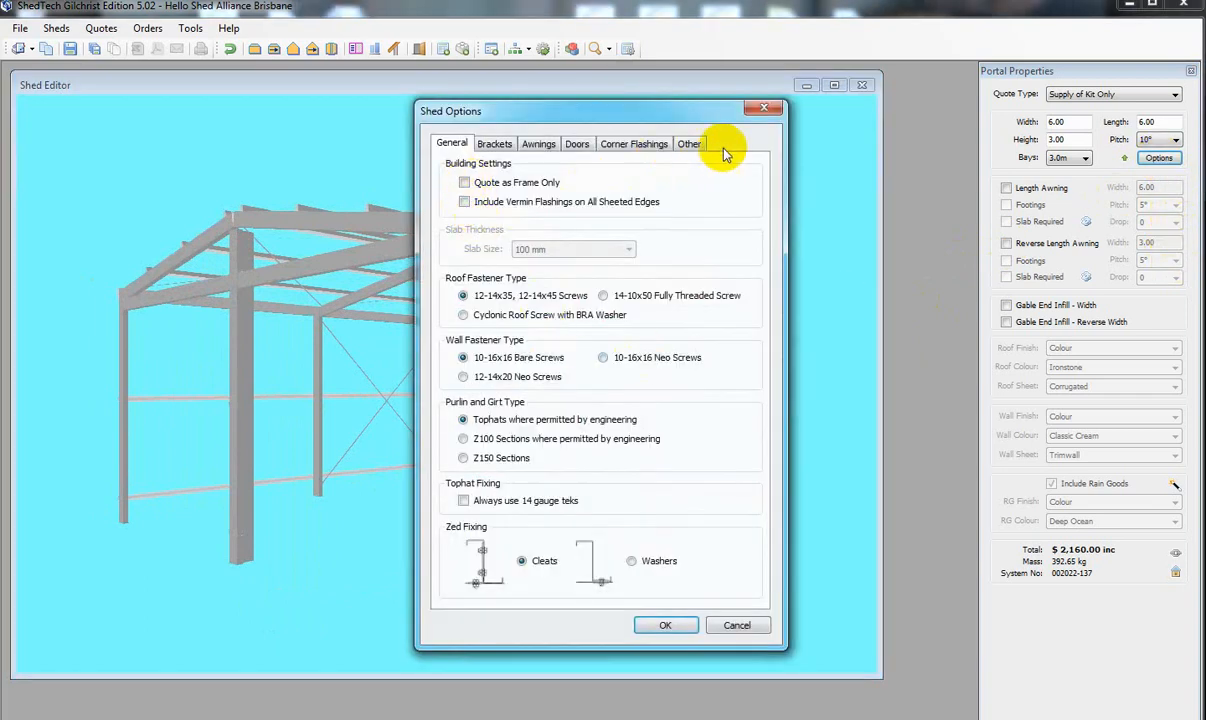
{"action": "left_click", "coordinate": [665, 625]}
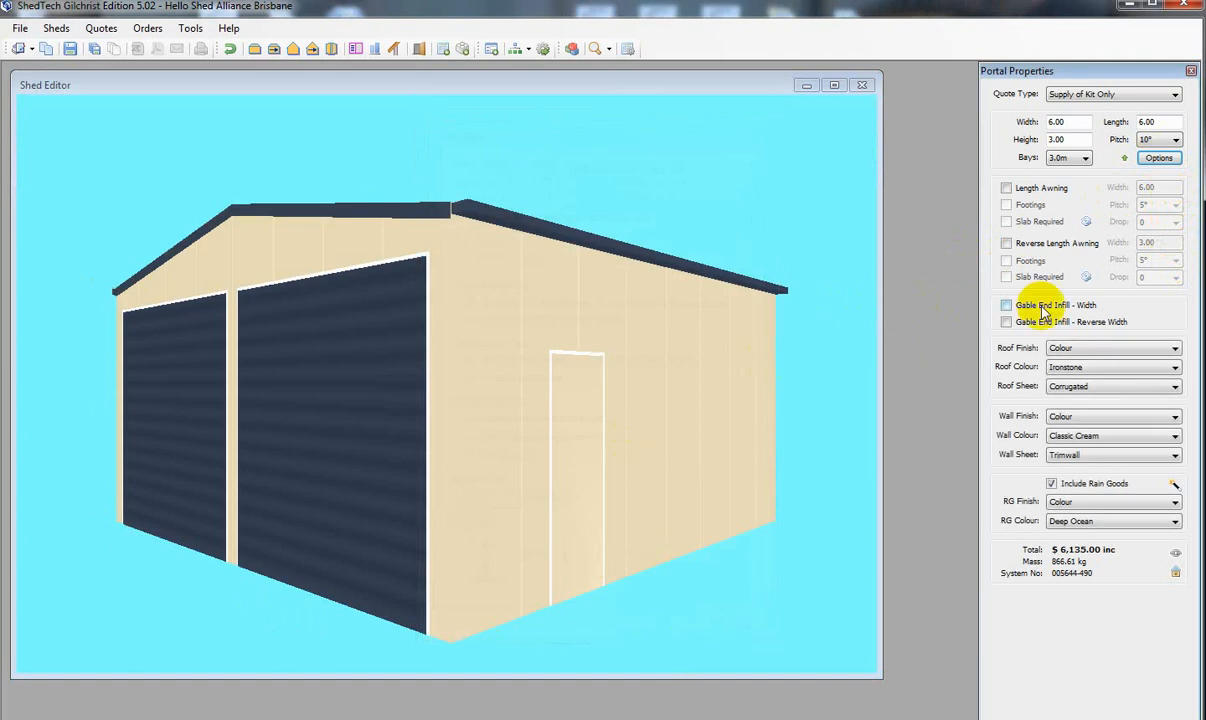
In the shed options, include vermin flashings on all sheeted edges and set the mullion fixing to Notch-Out.
{"action": "left_click", "coordinate": [1158, 157]}
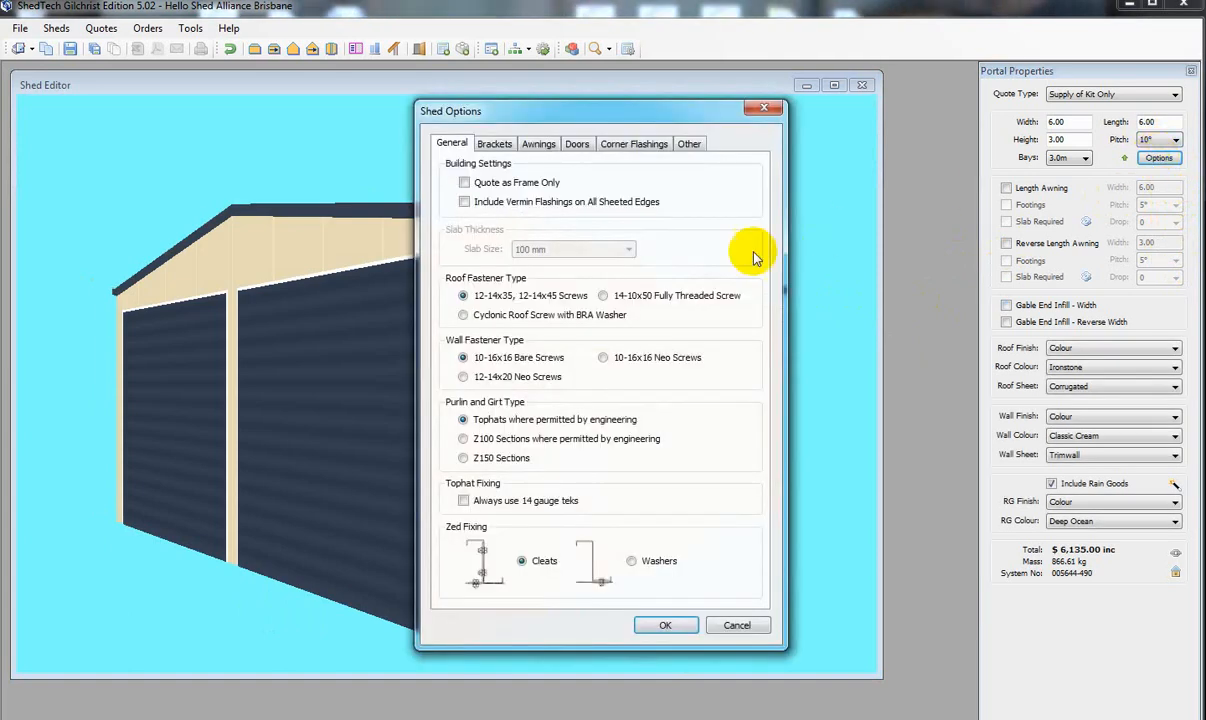
{"action": "left_click", "coordinate": [464, 201]}
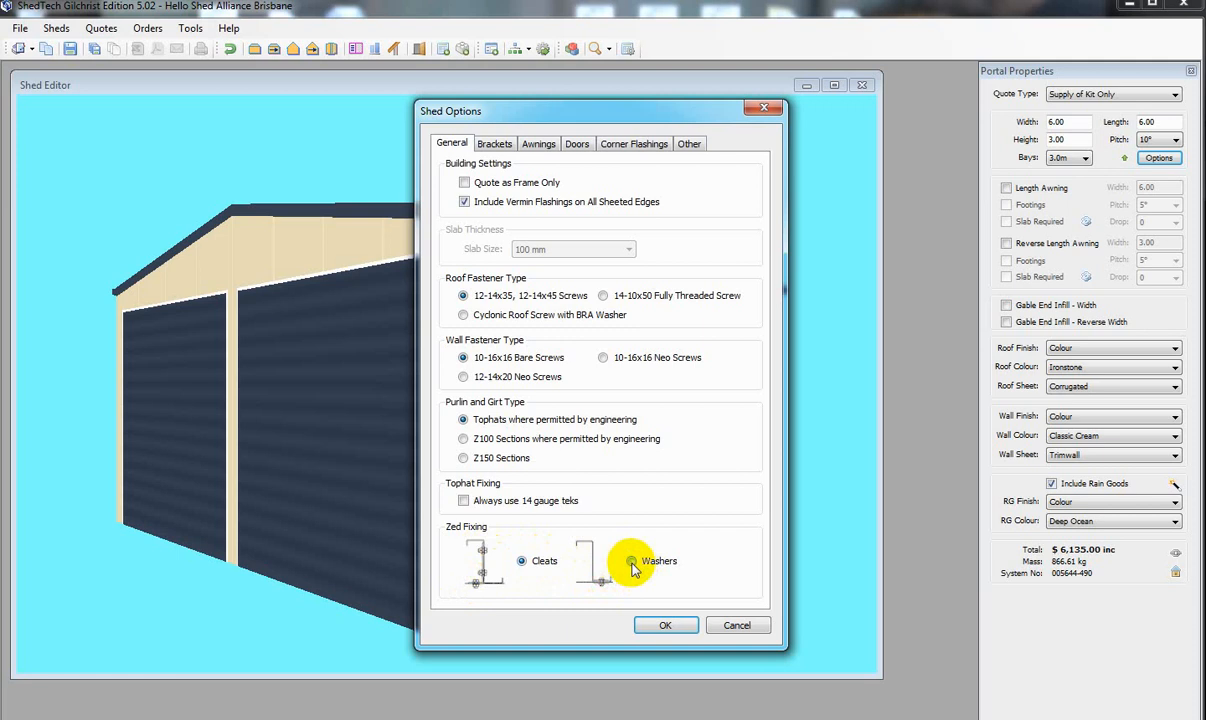
{"action": "left_click", "coordinate": [494, 144]}
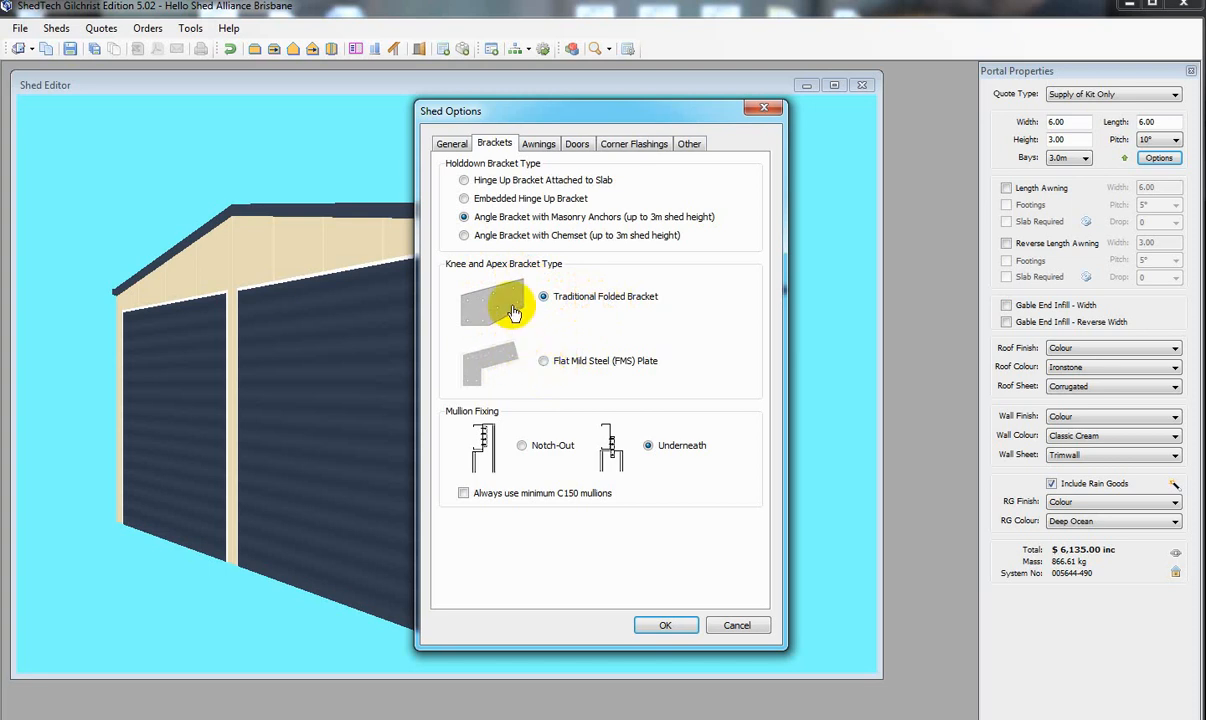
{"action": "left_click", "coordinate": [488, 440]}
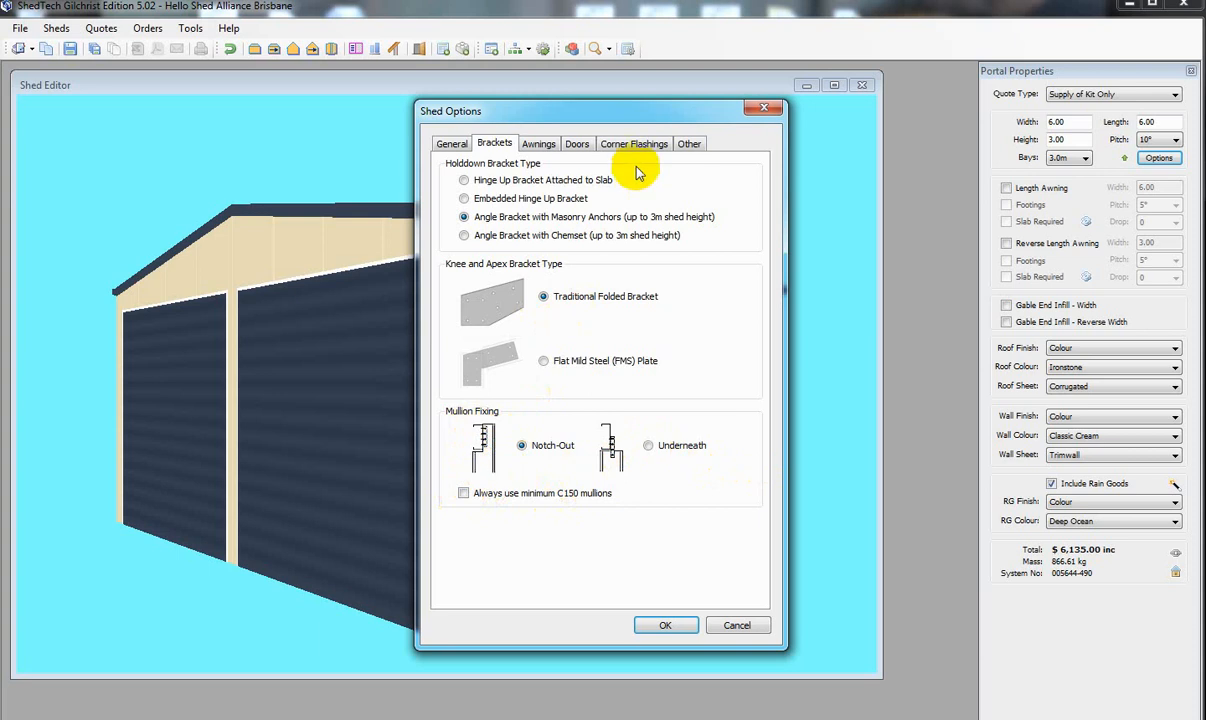
Review the awning options for open awning column type and how far the cladding extends past the slab.
{"action": "left_click", "coordinate": [540, 150]}
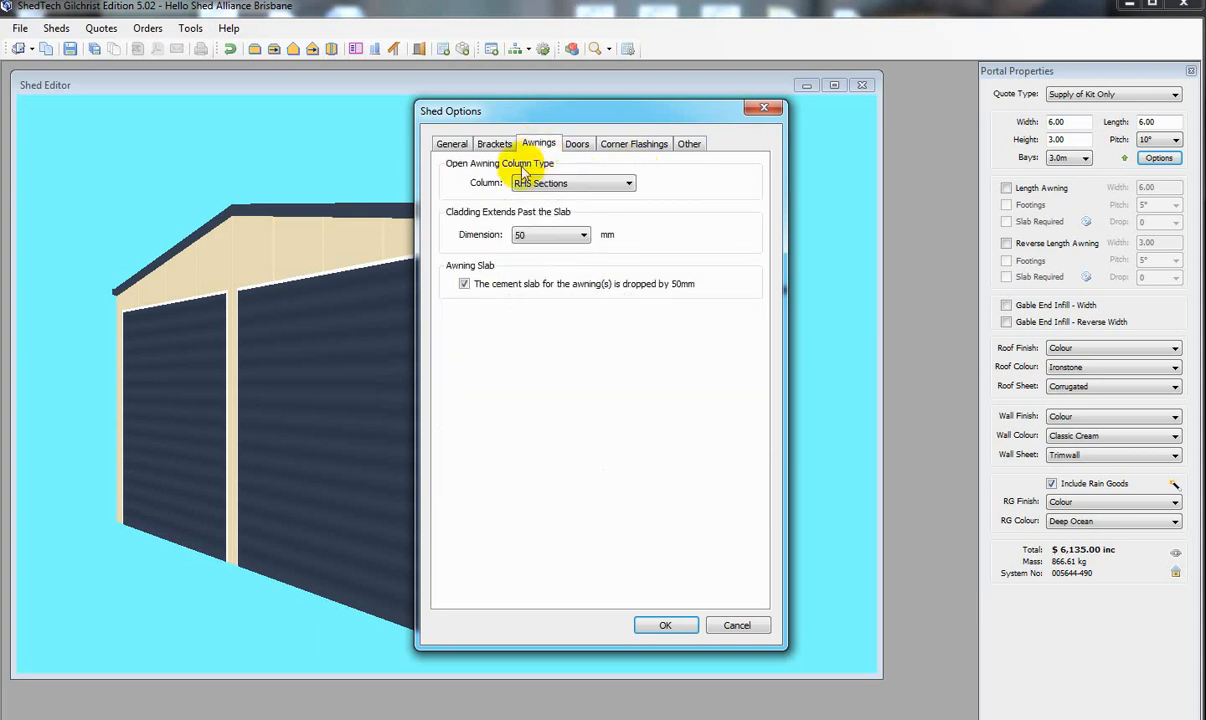
{"action": "left_click", "coordinate": [631, 189]}
{"action": "left_click", "coordinate": [631, 189]}
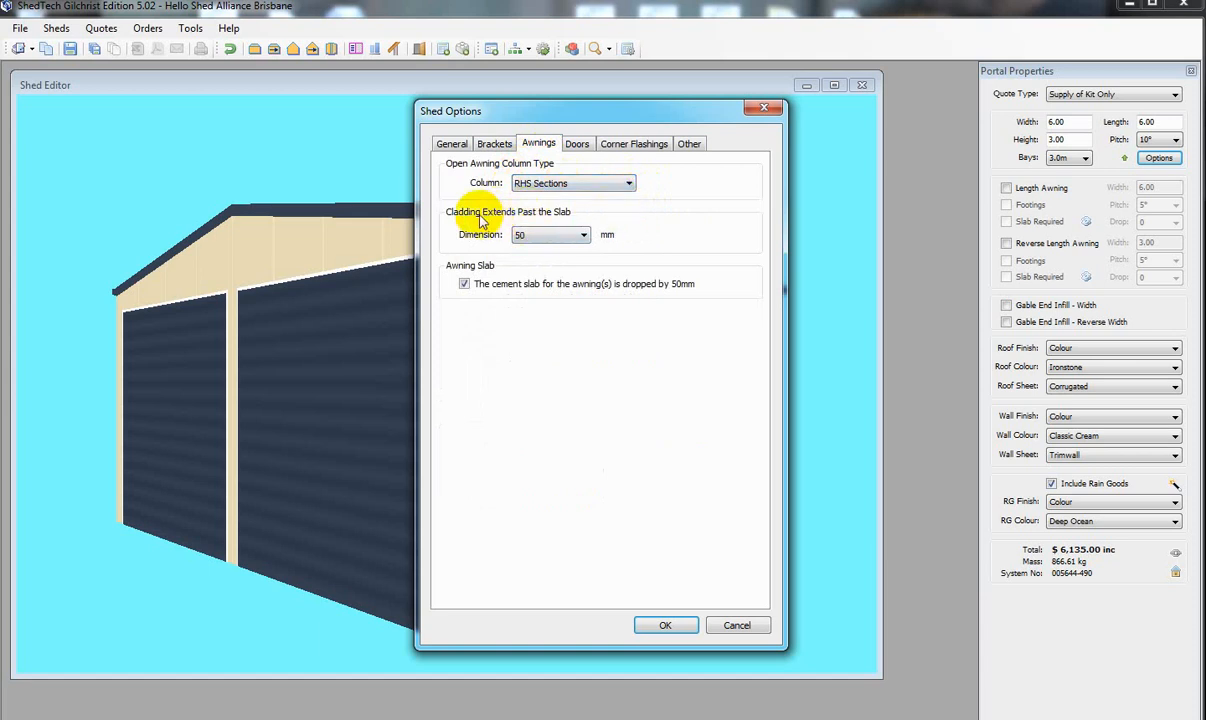
{"action": "left_click", "coordinate": [584, 236]}
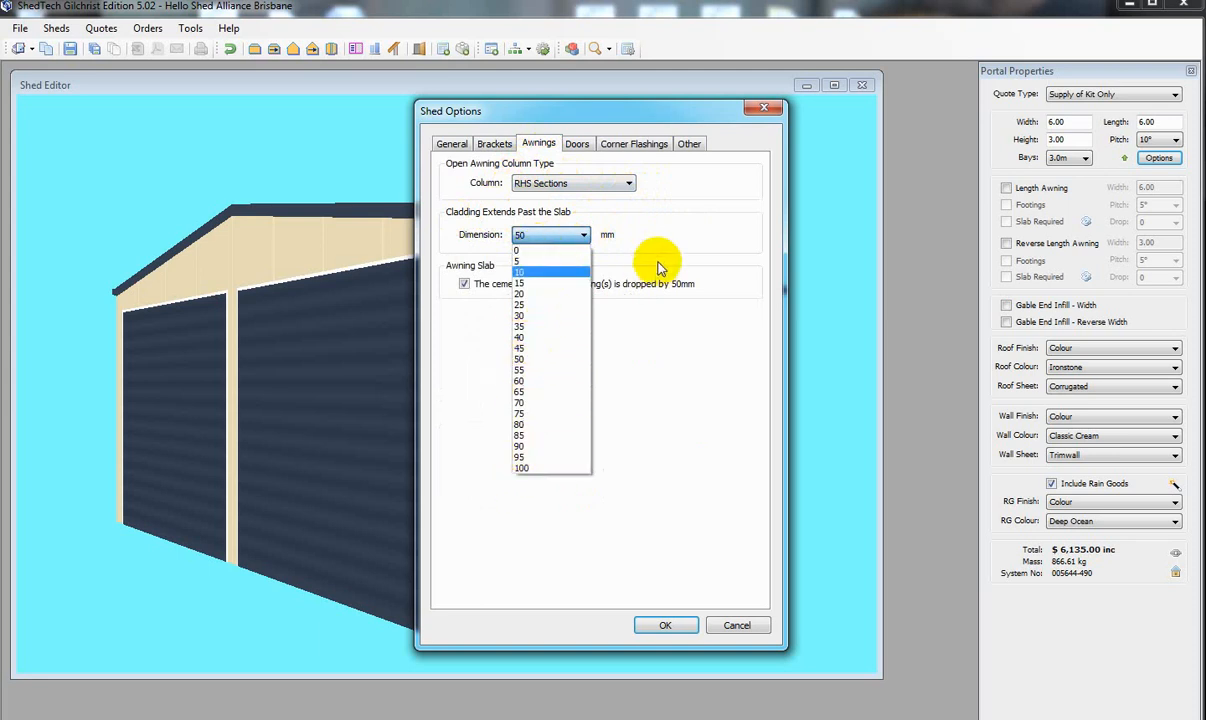
{"action": "left_click", "coordinate": [675, 224]}
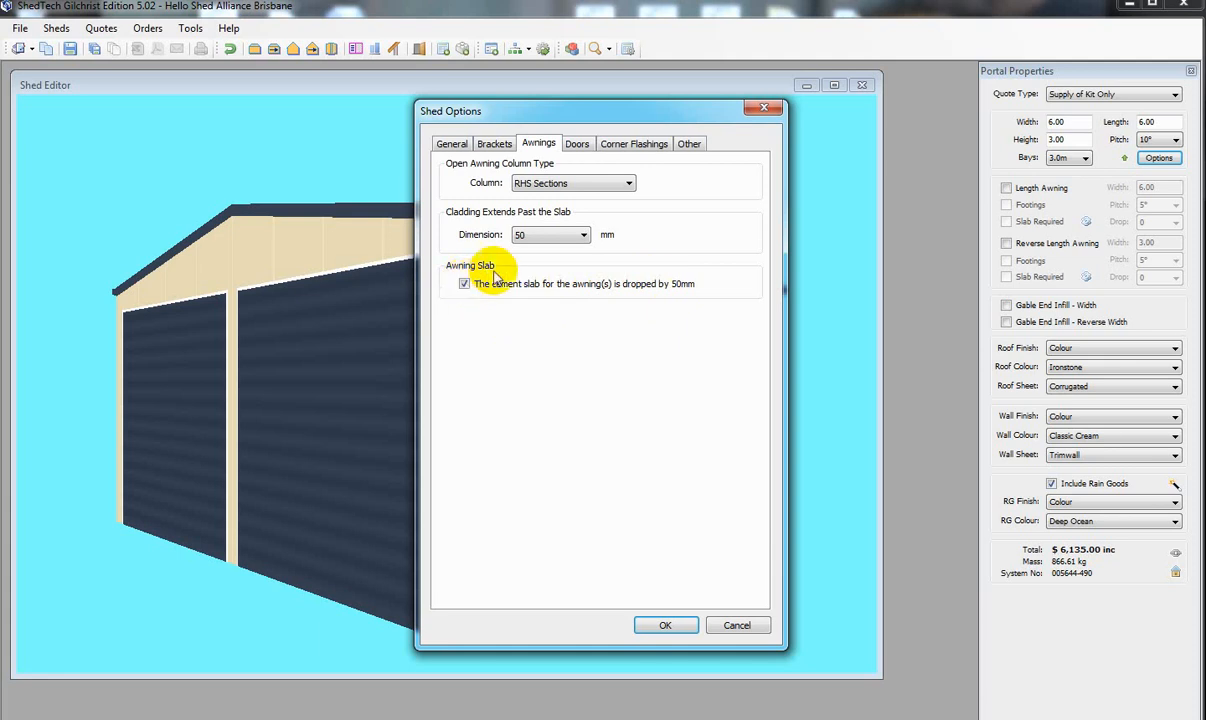
Review the door, corner flashing, beam flashing and finance term options, and close the shed options without applying changes.
{"action": "left_click", "coordinate": [580, 146]}
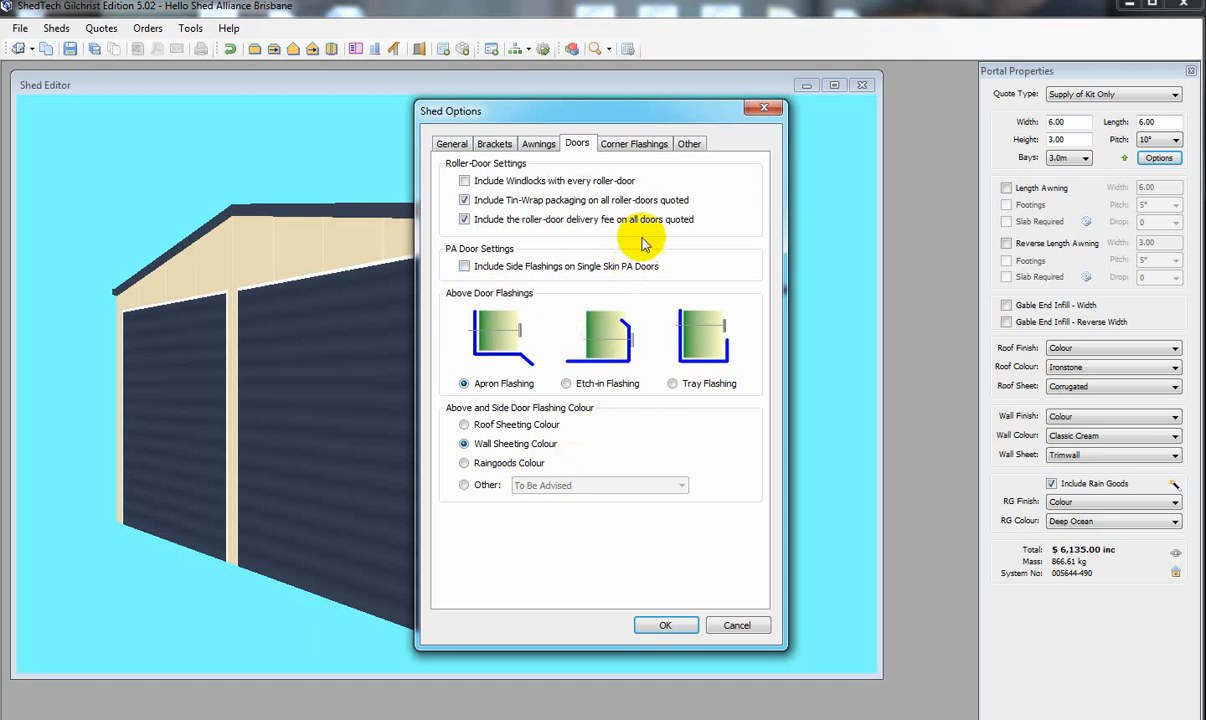
{"action": "left_click", "coordinate": [624, 147]}
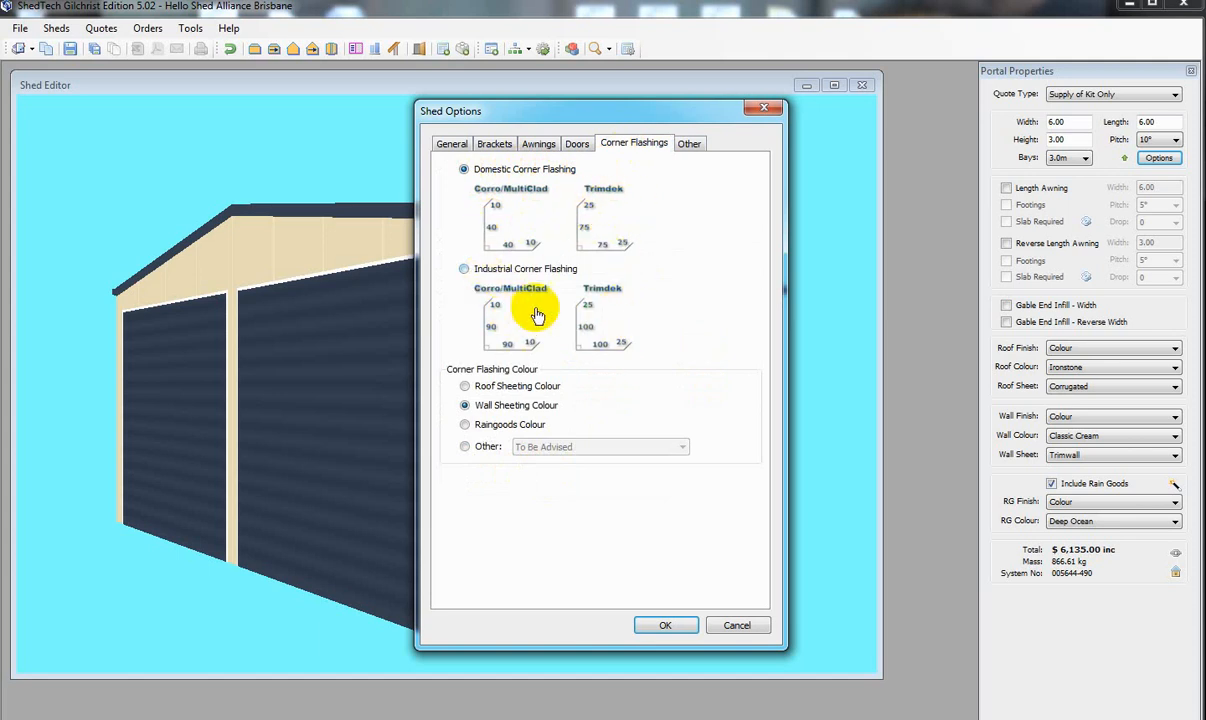
{"action": "left_click", "coordinate": [687, 150]}
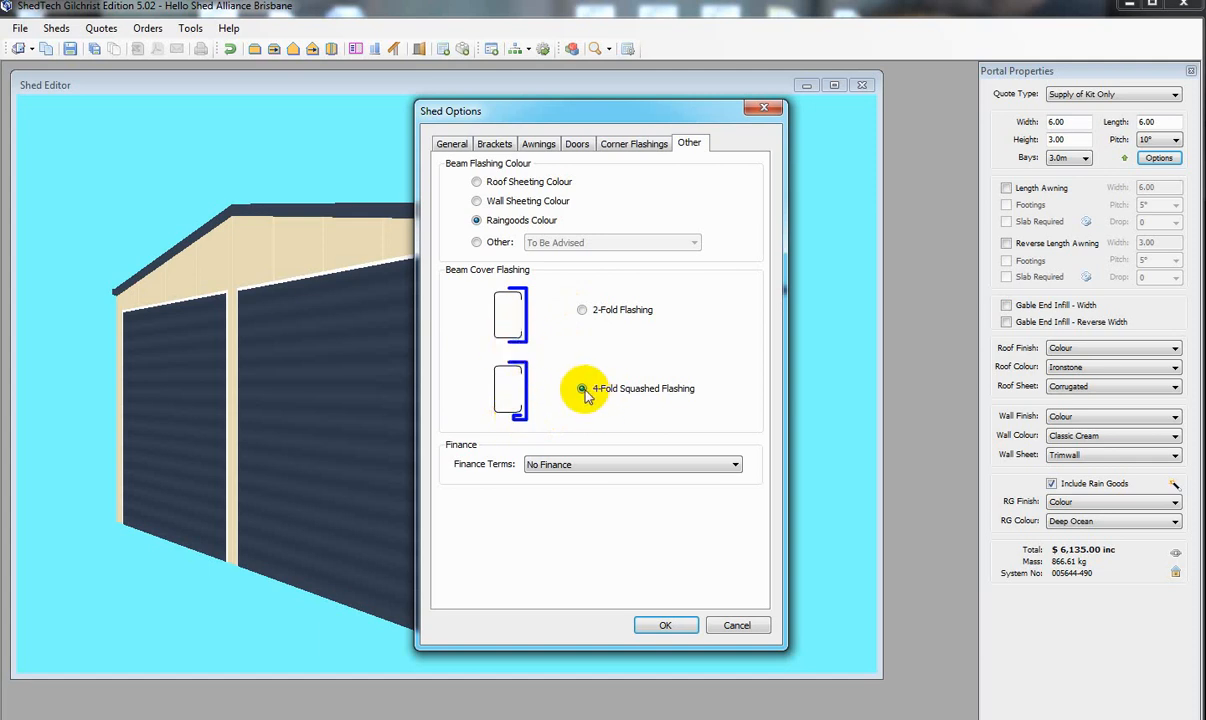
{"action": "left_click", "coordinate": [736, 465]}
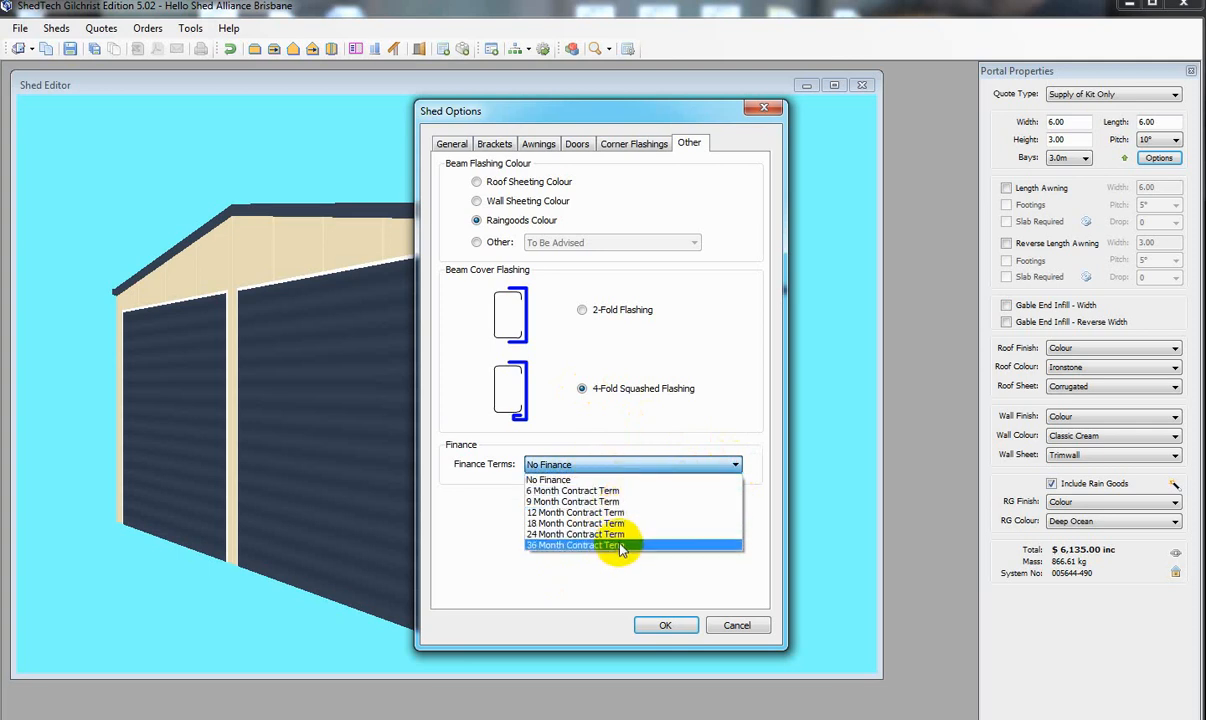
{"action": "left_click", "coordinate": [738, 466]}
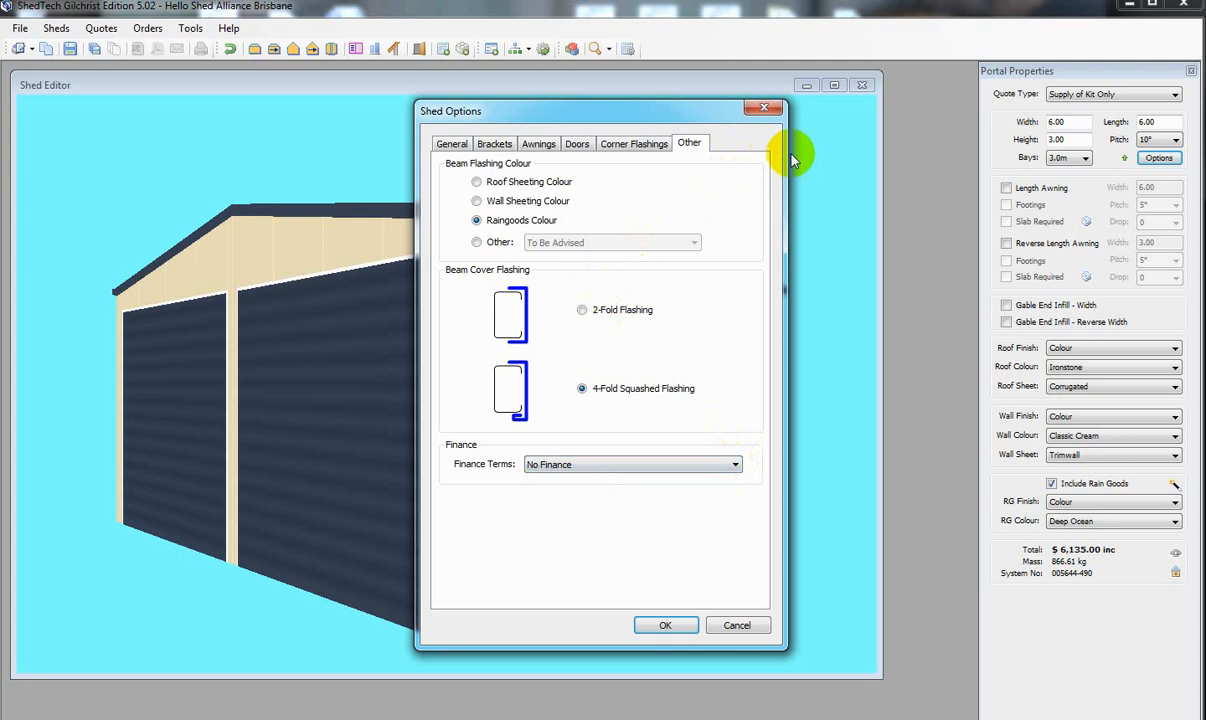
{"action": "left_click", "coordinate": [759, 110]}
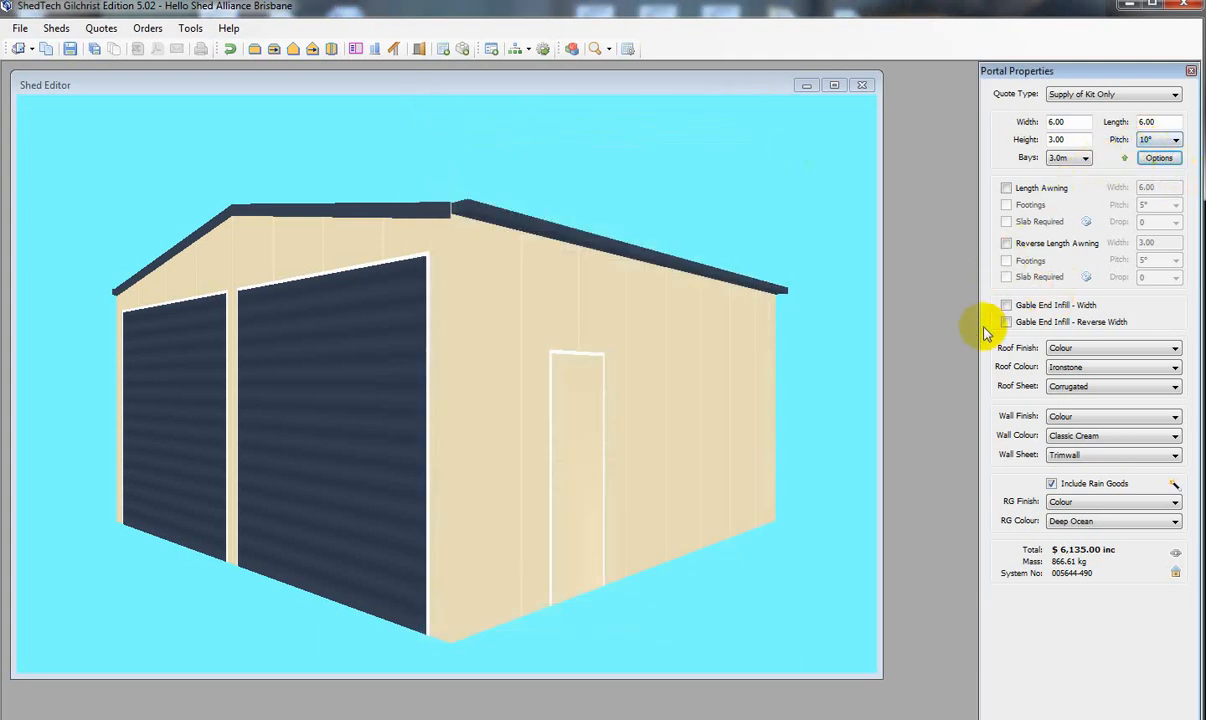
Create a quote from the finished shed design and review its specifics, reminders and notes.
{"action": "left_click_drag", "start_coordinate": [608, 474], "coordinate": [528, 674]}
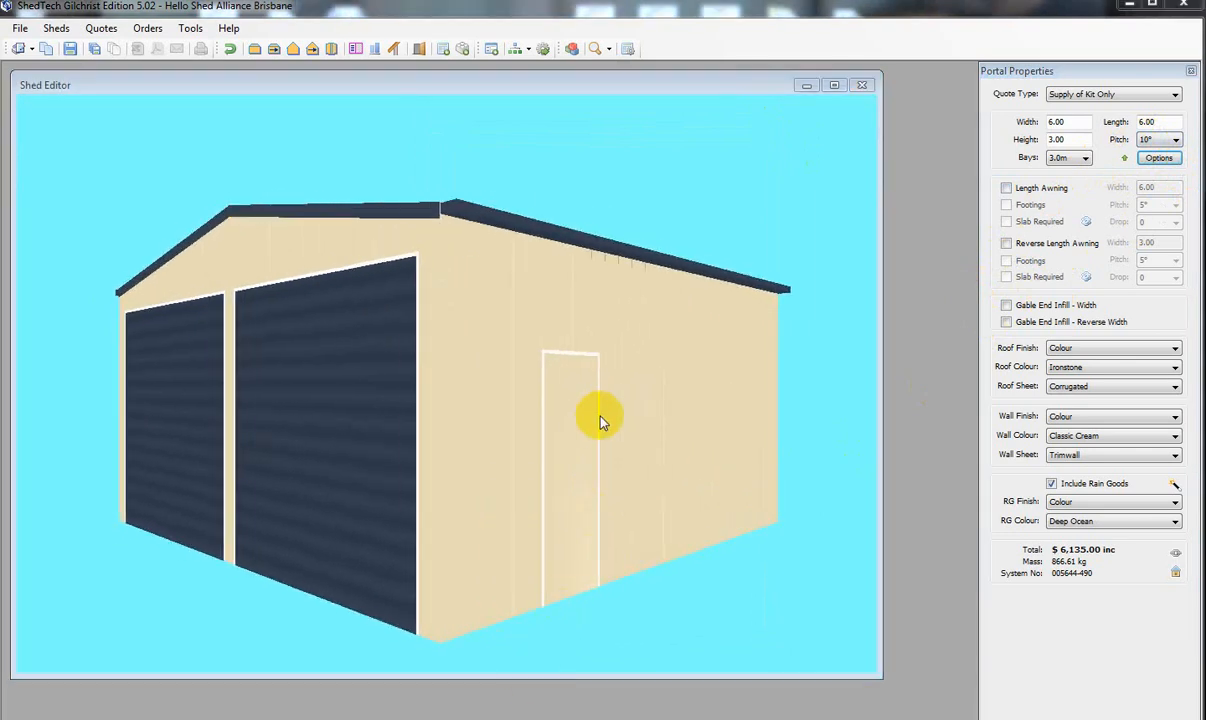
{"action": "left_click_drag", "start_coordinate": [450, 265], "coordinate": [545, 270]}
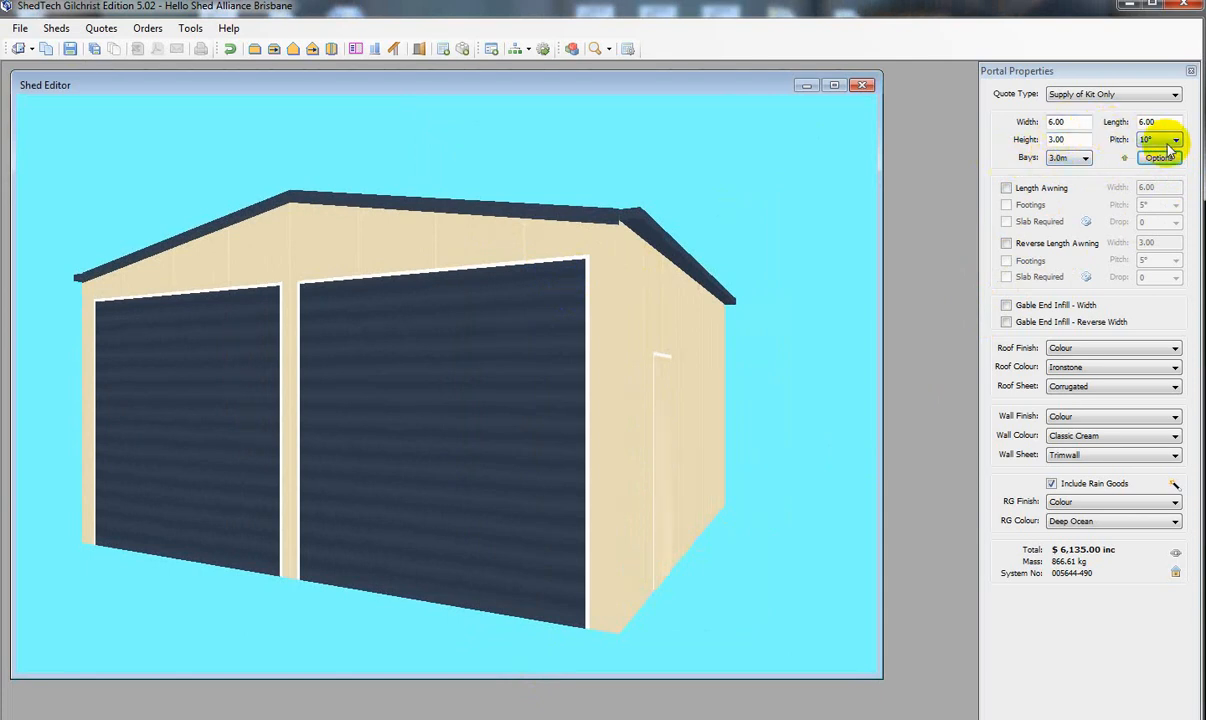
{"action": "left_click_drag", "start_coordinate": [743, 356], "coordinate": [732, 355]}
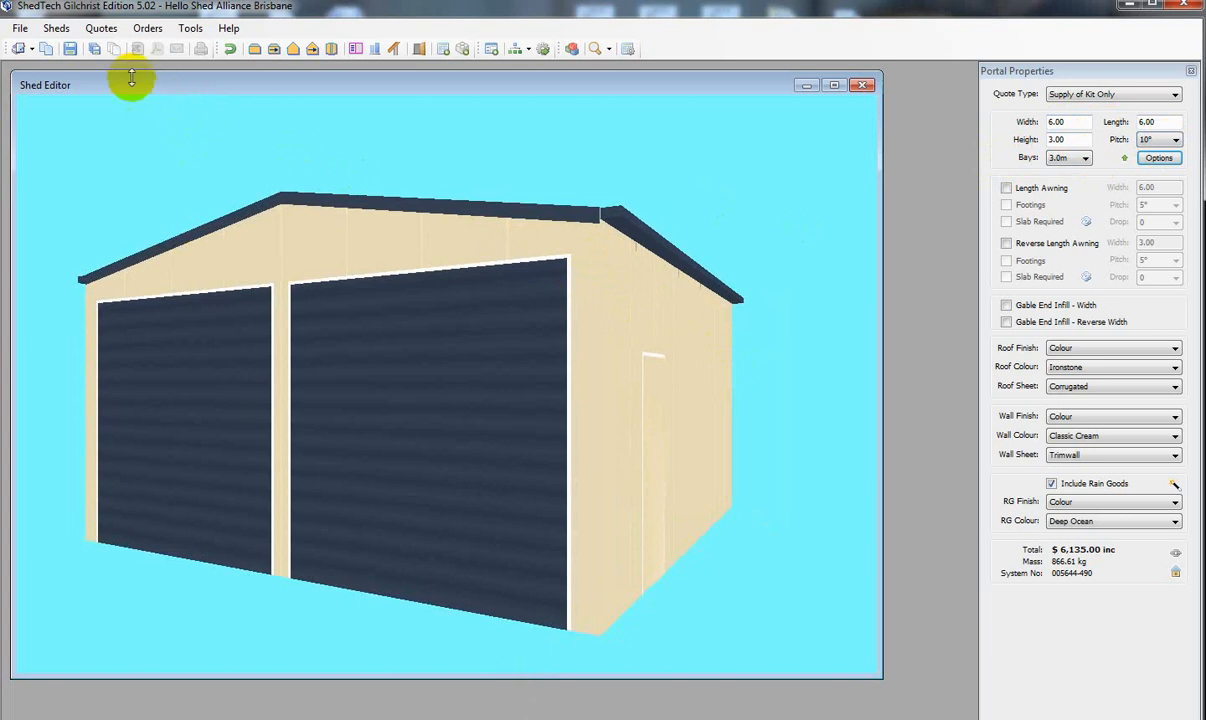
{"action": "left_click", "coordinate": [101, 36]}
{"action": "left_click", "coordinate": [118, 48]}
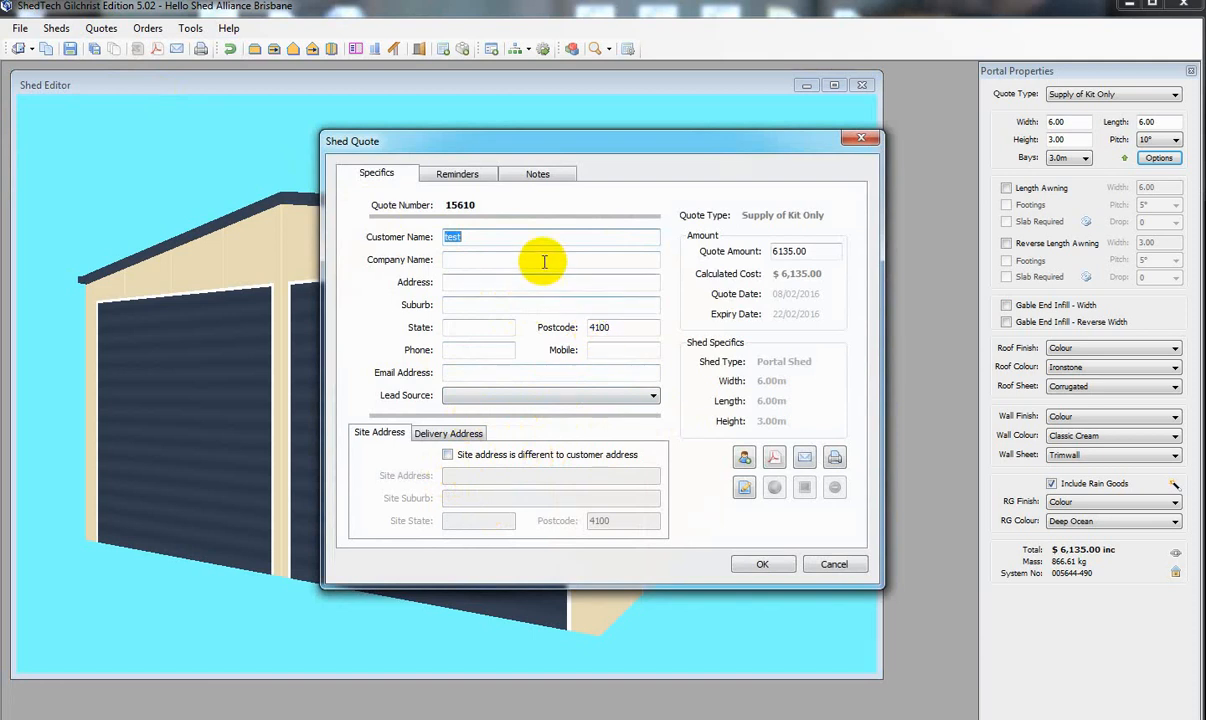
{"action": "left_click", "coordinate": [470, 180]}
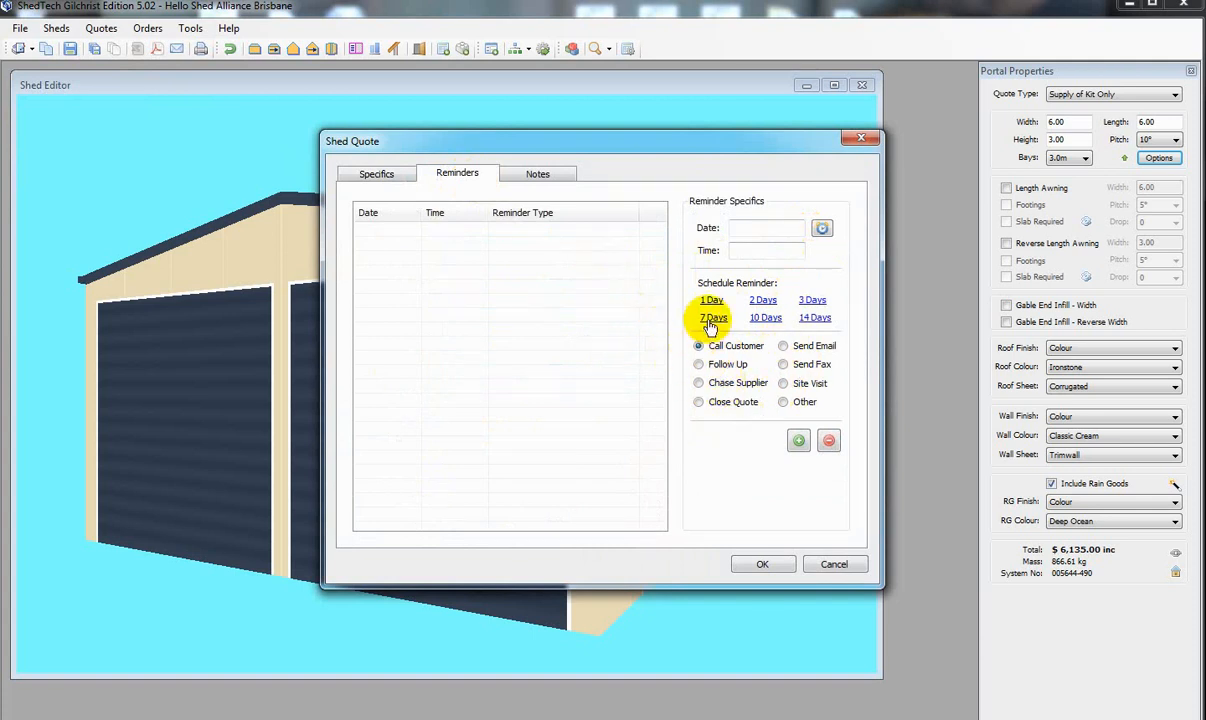
{"action": "left_click", "coordinate": [541, 176]}
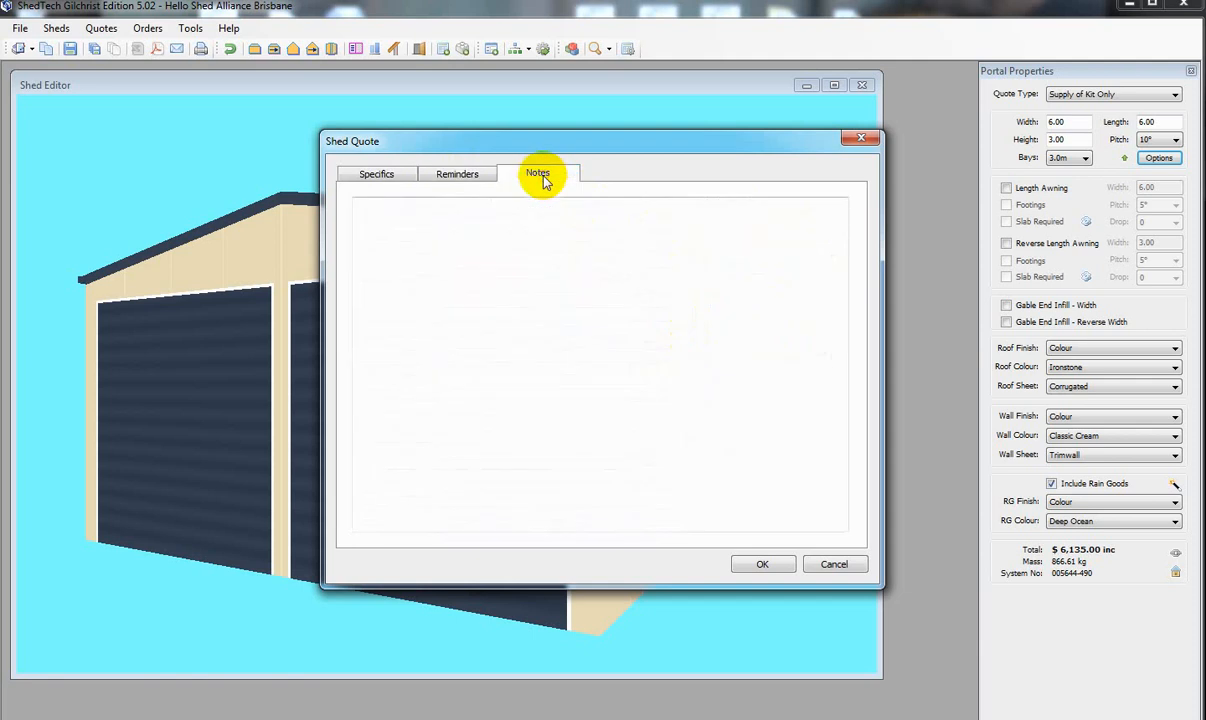
{"action": "left_click", "coordinate": [376, 176]}
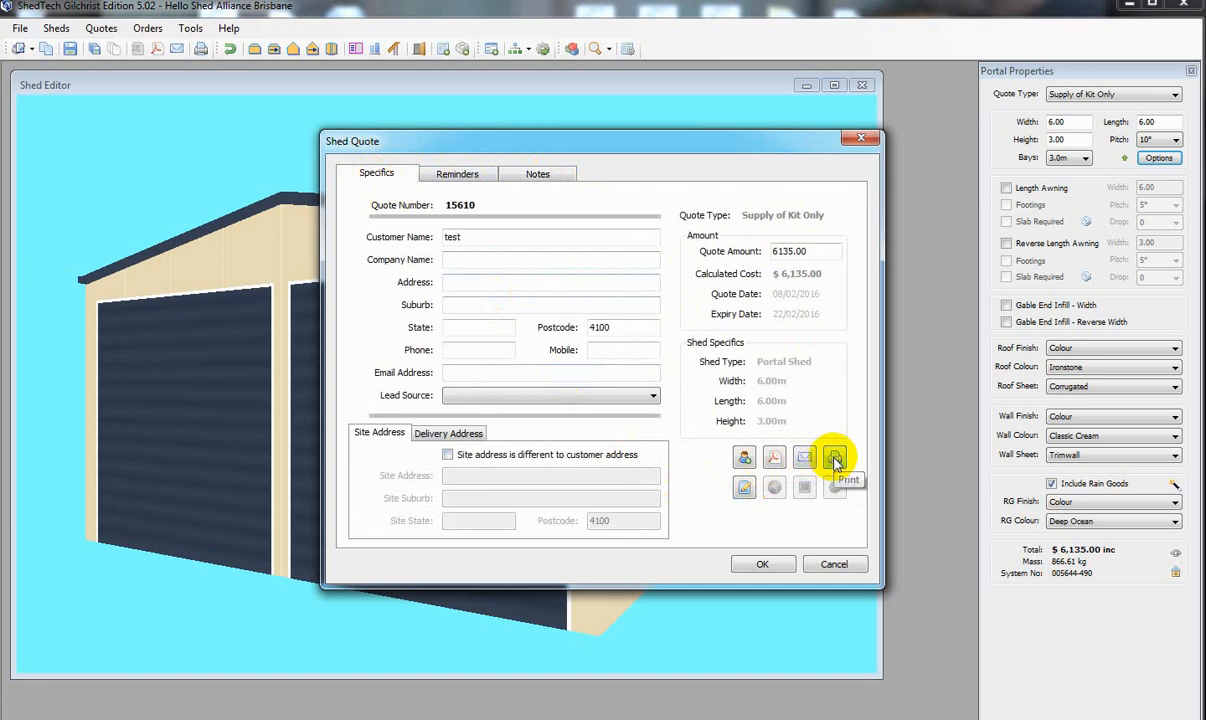
Review where annotations can be inserted in the quotation letter and accept the quote annotations.
{"action": "left_click", "coordinate": [744, 488]}
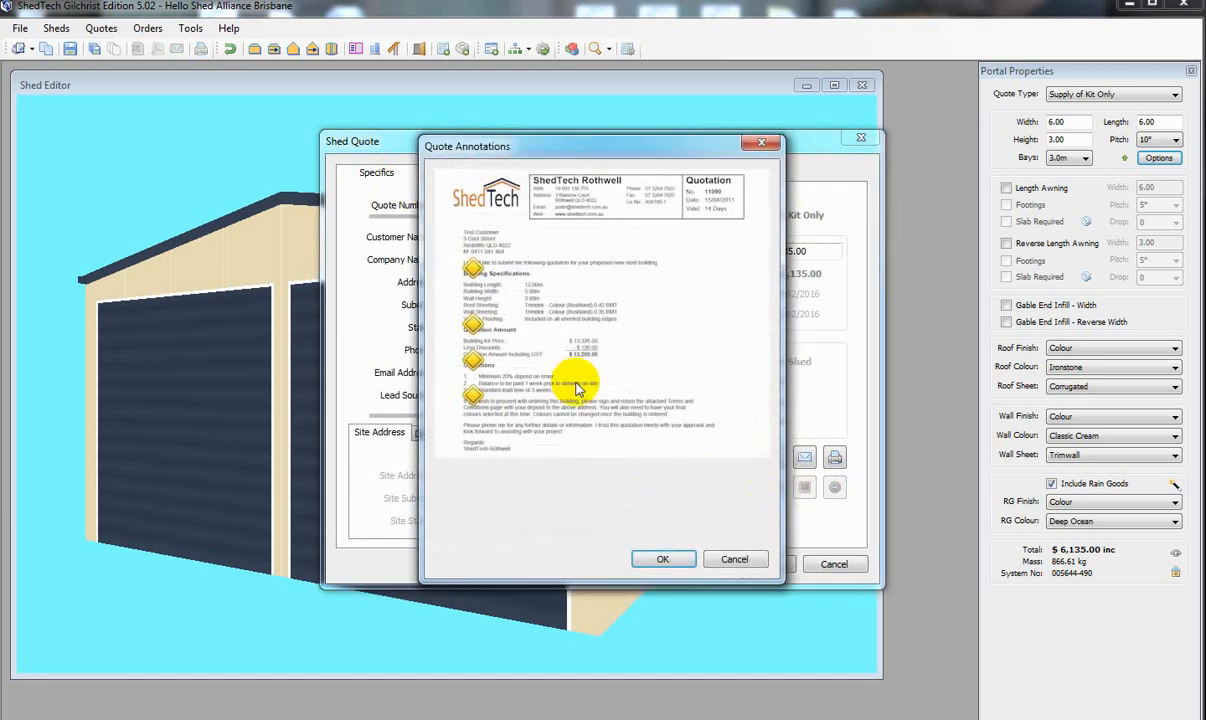
{"action": "mouse_move", "coordinate": [483, 337]}
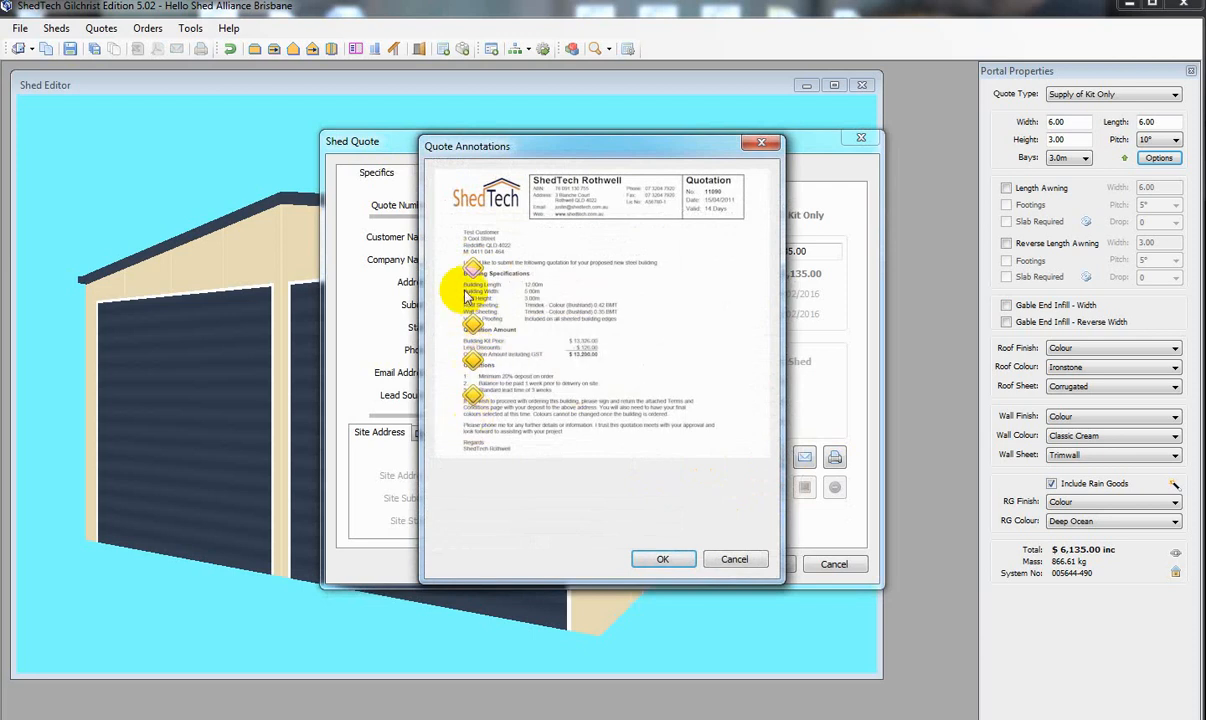
{"action": "mouse_move", "coordinate": [475, 270]}
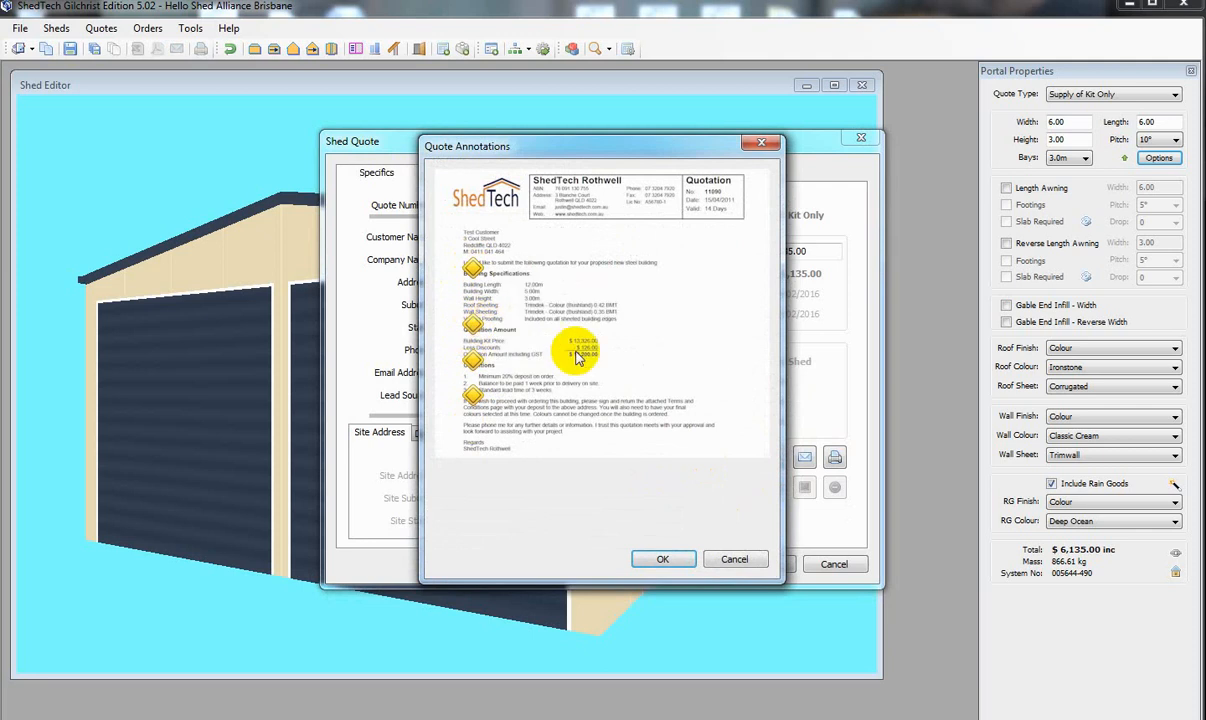
{"action": "mouse_move", "coordinate": [474, 362]}
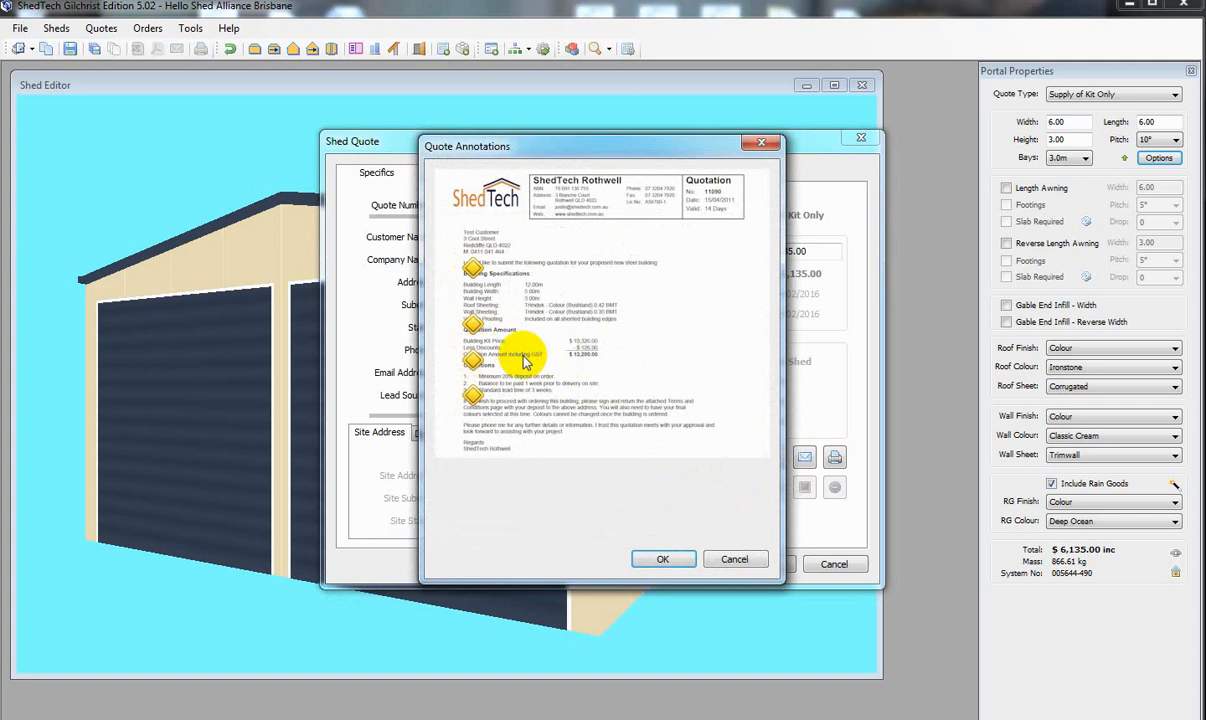
{"action": "mouse_move", "coordinate": [484, 392]}
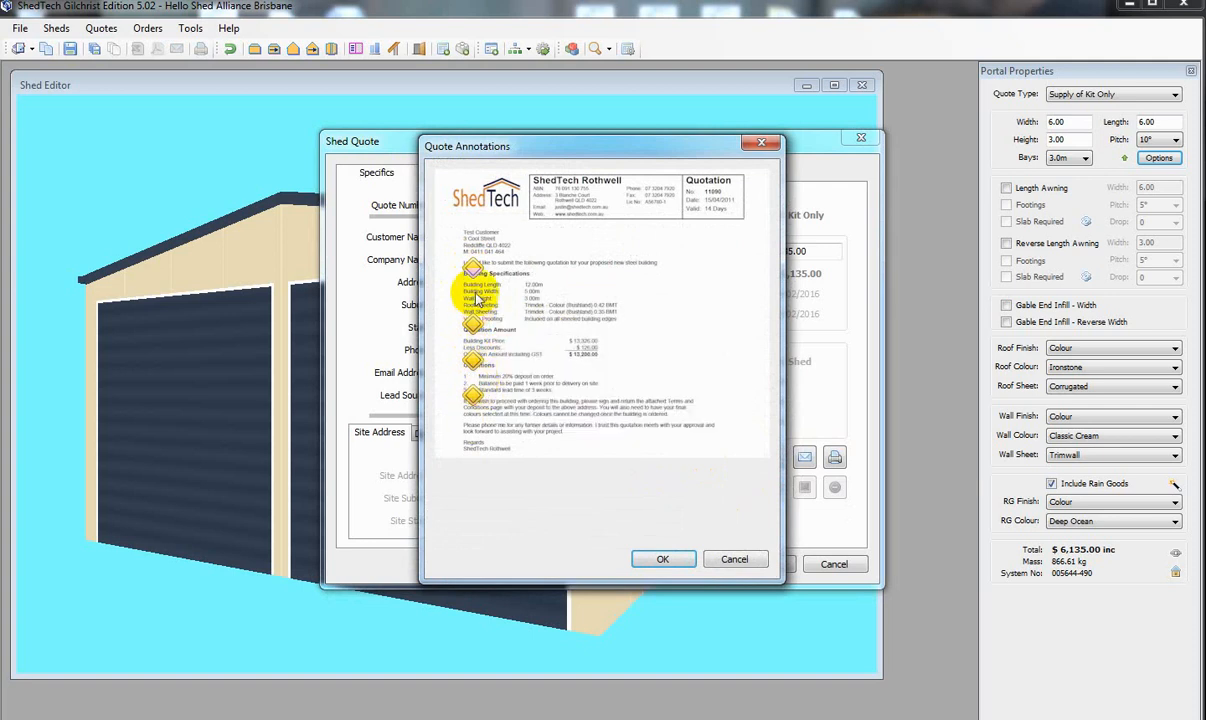
{"action": "left_click", "coordinate": [655, 561]}
Export the quote to the Desktop as a PDF named t and view its first page in Foxit PhantomPDF.
{"action": "left_click", "coordinate": [773, 459]}
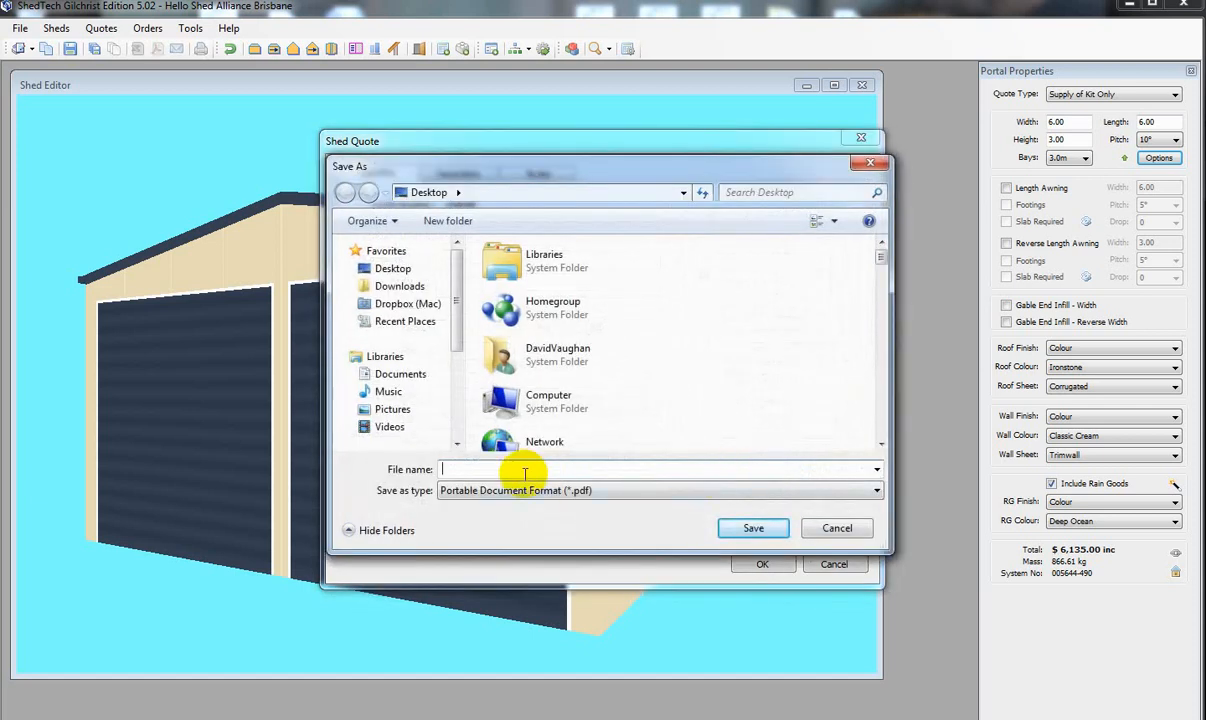
{"action": "type", "text": "t"}
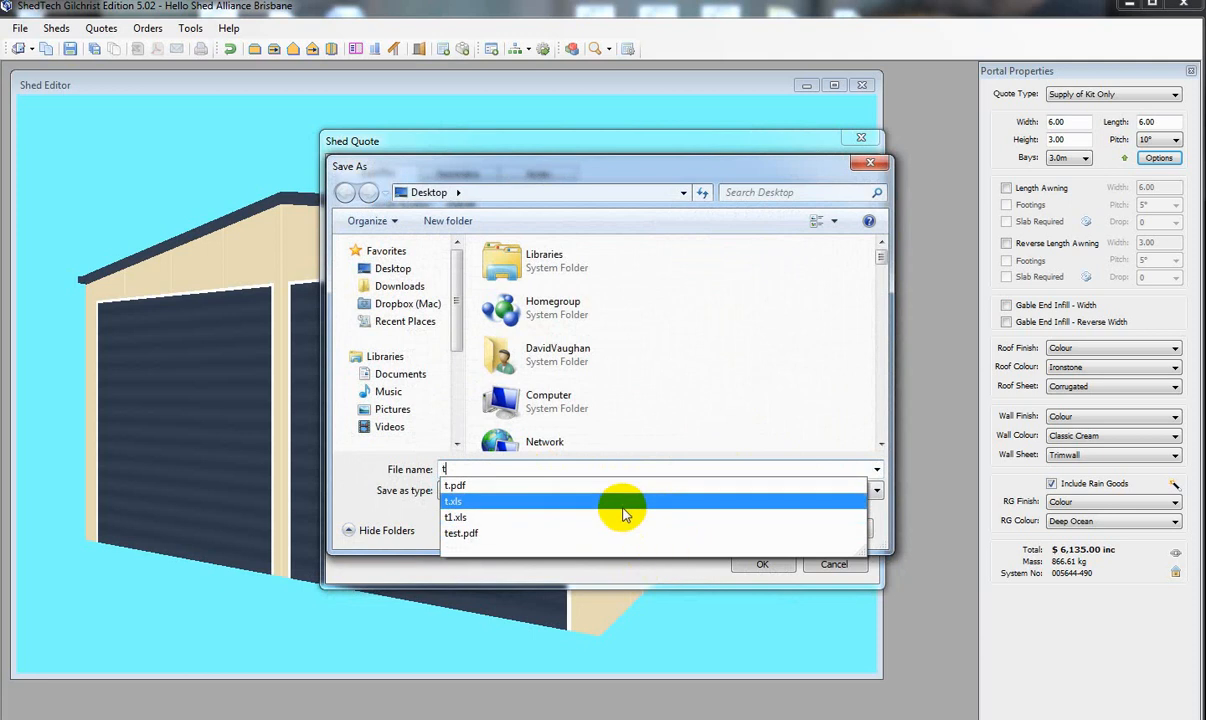
{"action": "key", "text": "Return"}
{"action": "left_click", "coordinate": [651, 375]}
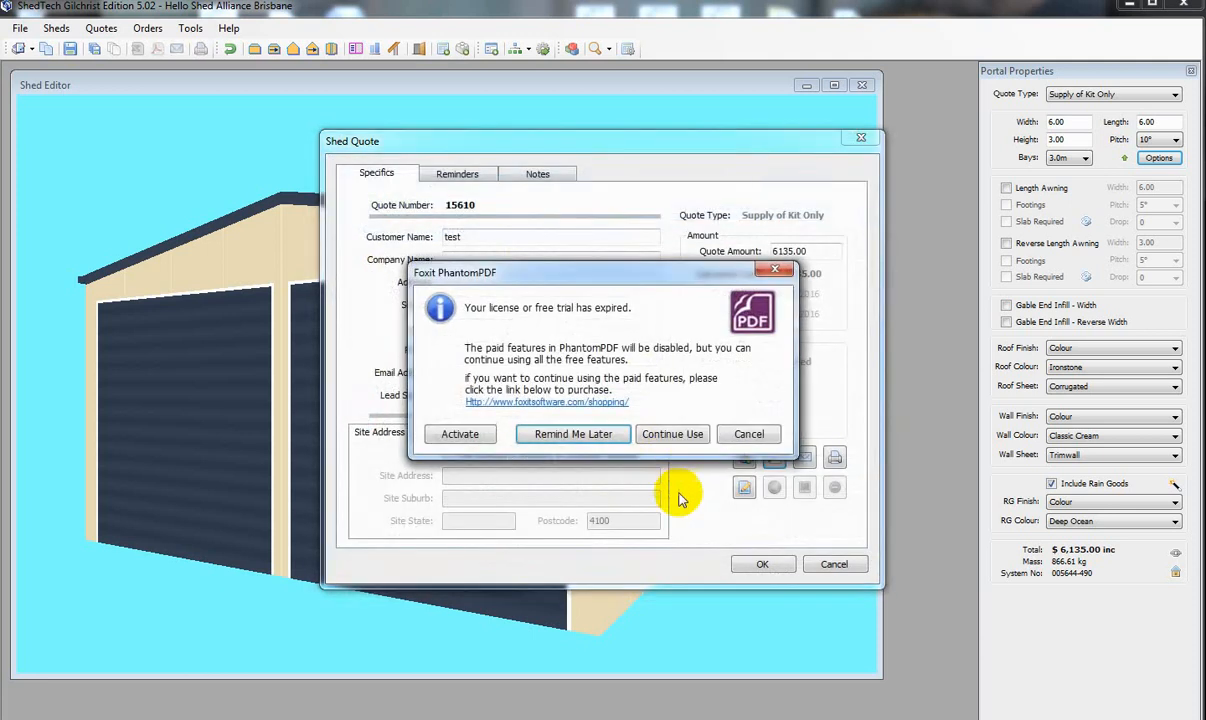
{"action": "left_click", "coordinate": [672, 436]}
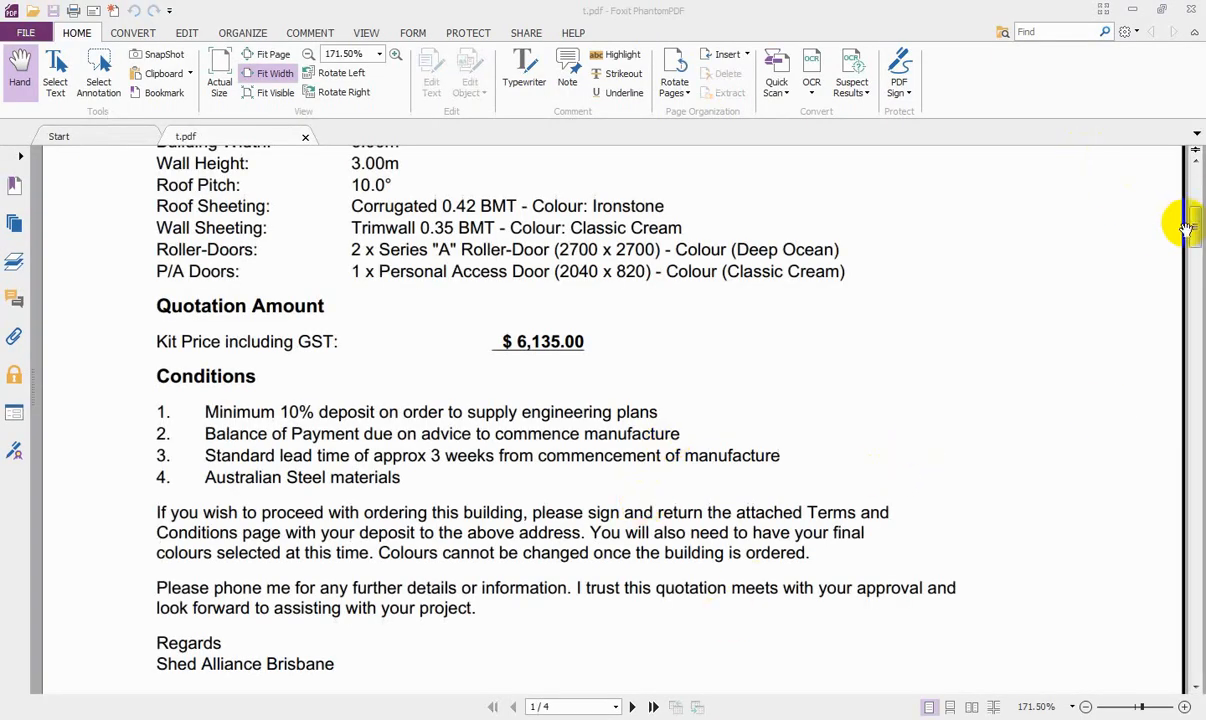
{"action": "left_click_drag", "start_coordinate": [1193, 215], "coordinate": [1196, 190]}
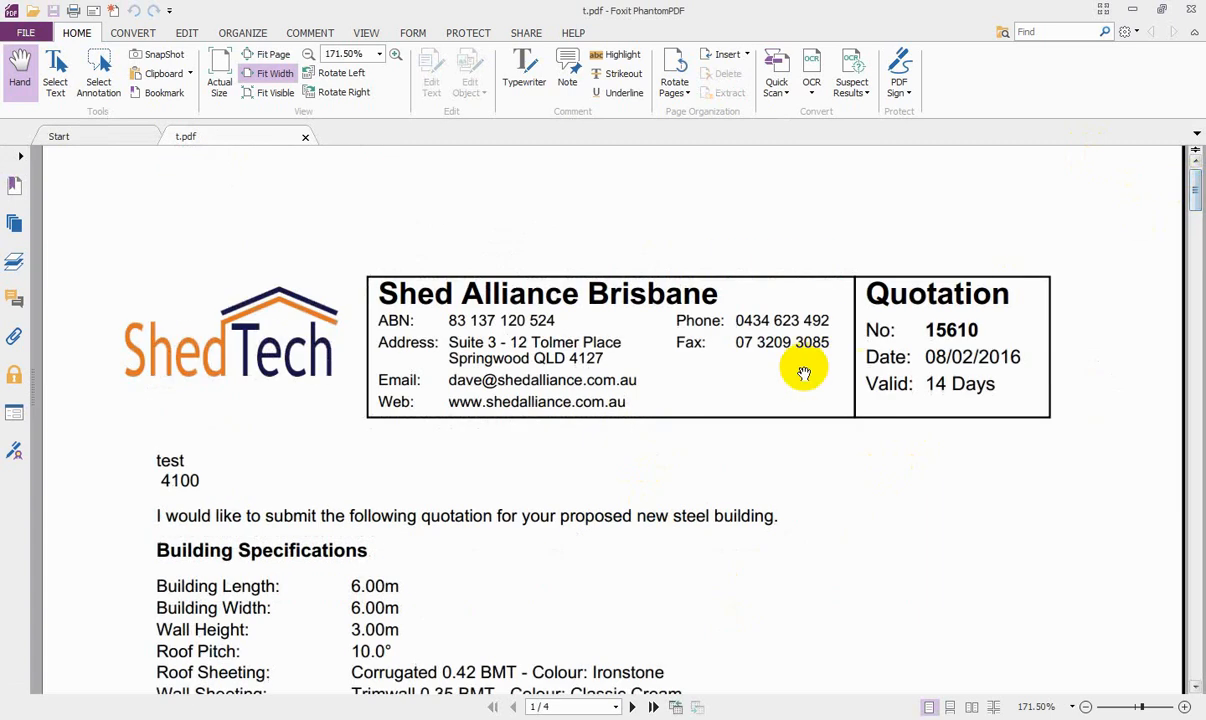
Read through the quotation PDF, covering the building specifications, price, elevations, specifications summary, and terms and conditions down to the signature line.
{"action": "scroll", "coordinate": [870, 388], "scroll_direction": "down", "scroll_amount": 2}
{"action": "scroll", "coordinate": [873, 397], "scroll_direction": "down", "scroll_amount": 7}
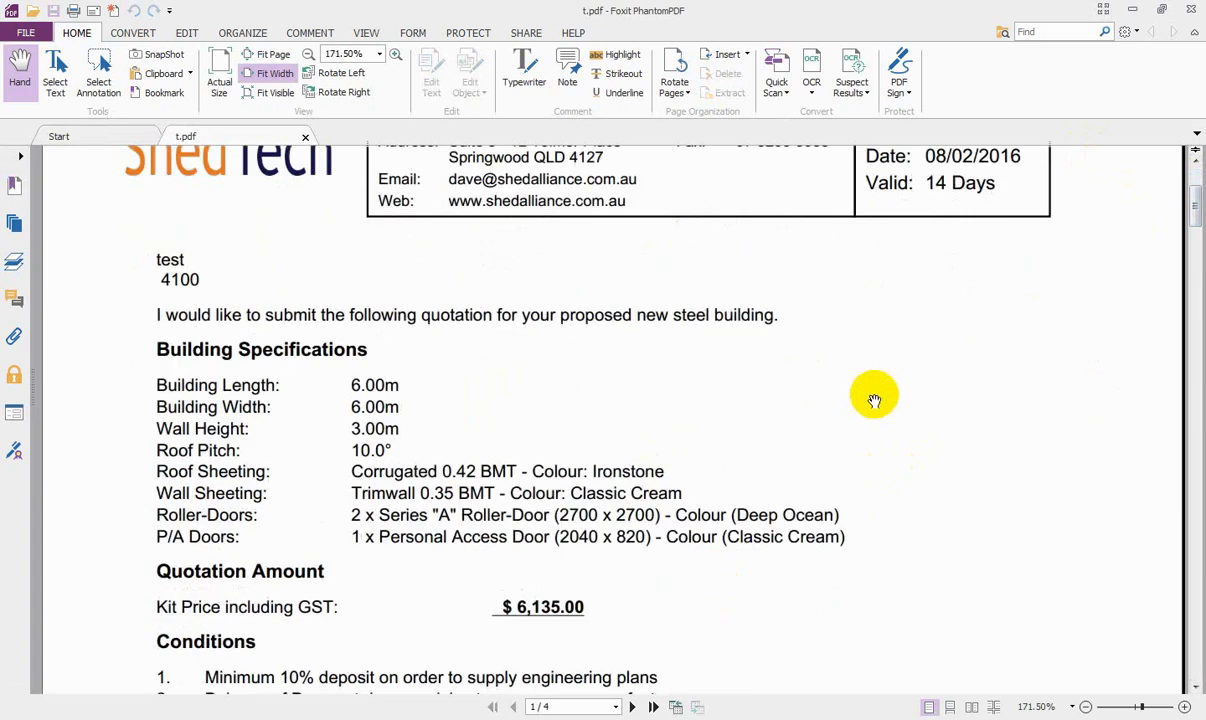
{"action": "scroll", "coordinate": [873, 400], "scroll_direction": "down", "scroll_amount": 10}
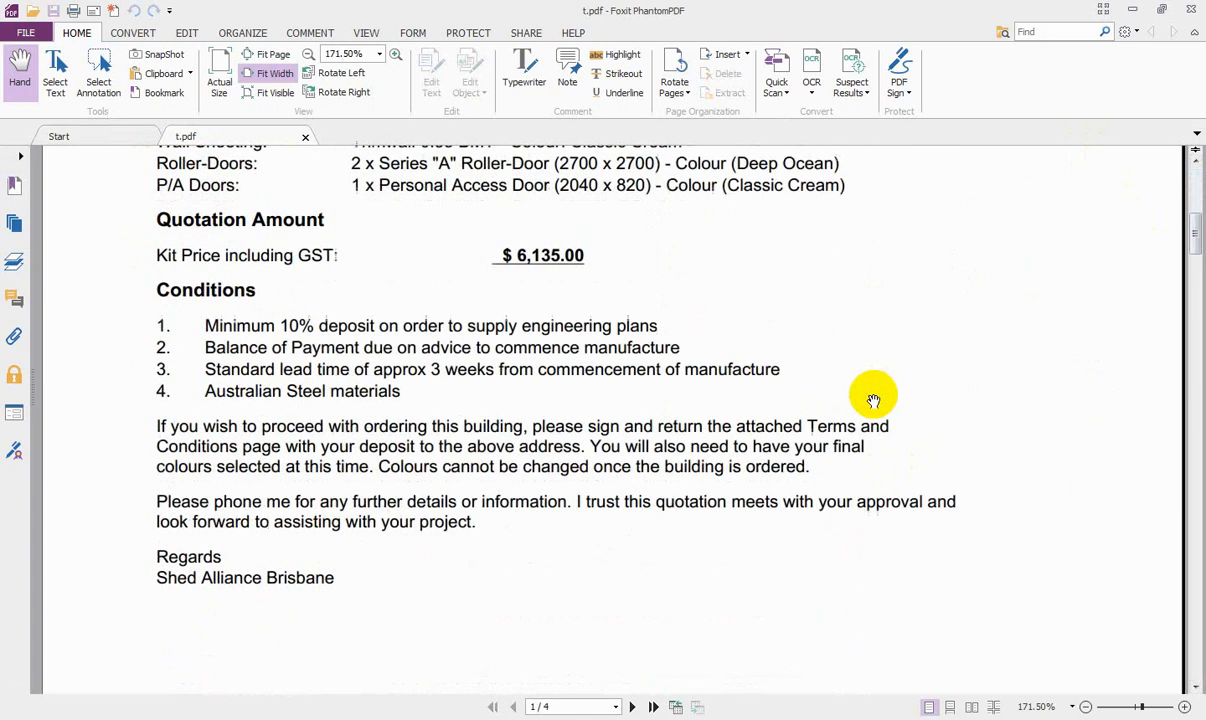
{"action": "scroll", "coordinate": [873, 400], "scroll_direction": "down", "scroll_amount": 20}
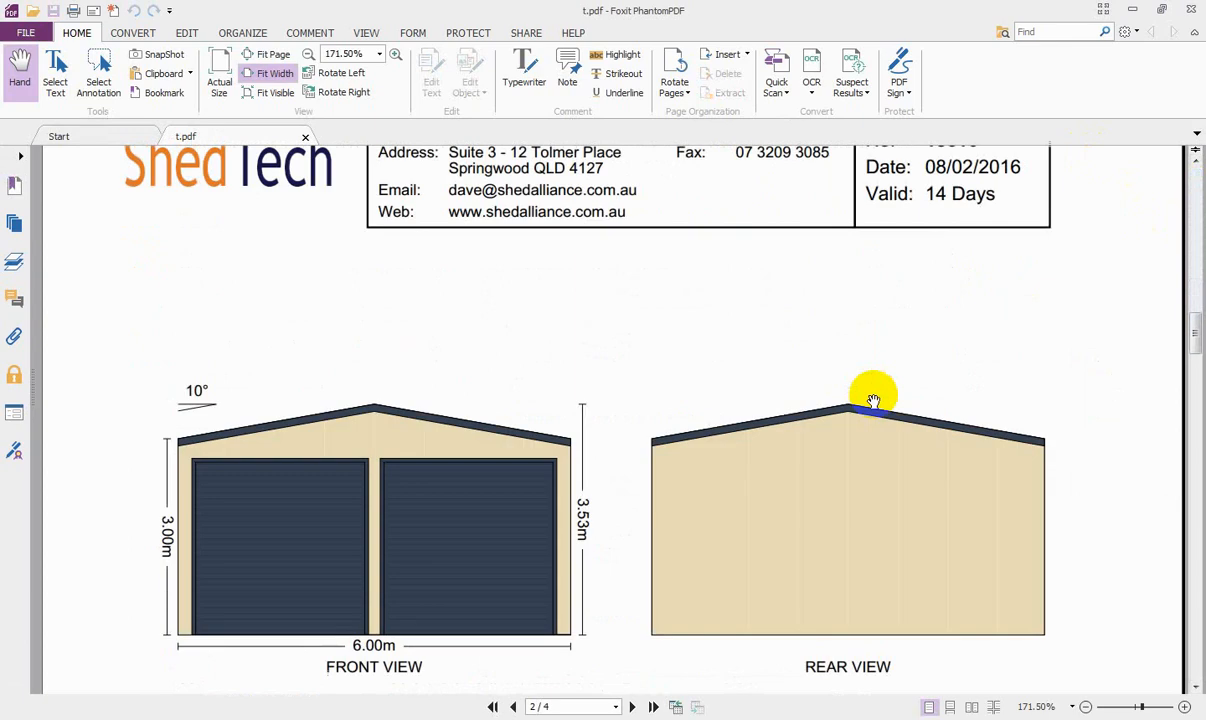
{"action": "scroll", "coordinate": [873, 400], "scroll_direction": "down", "scroll_amount": 20}
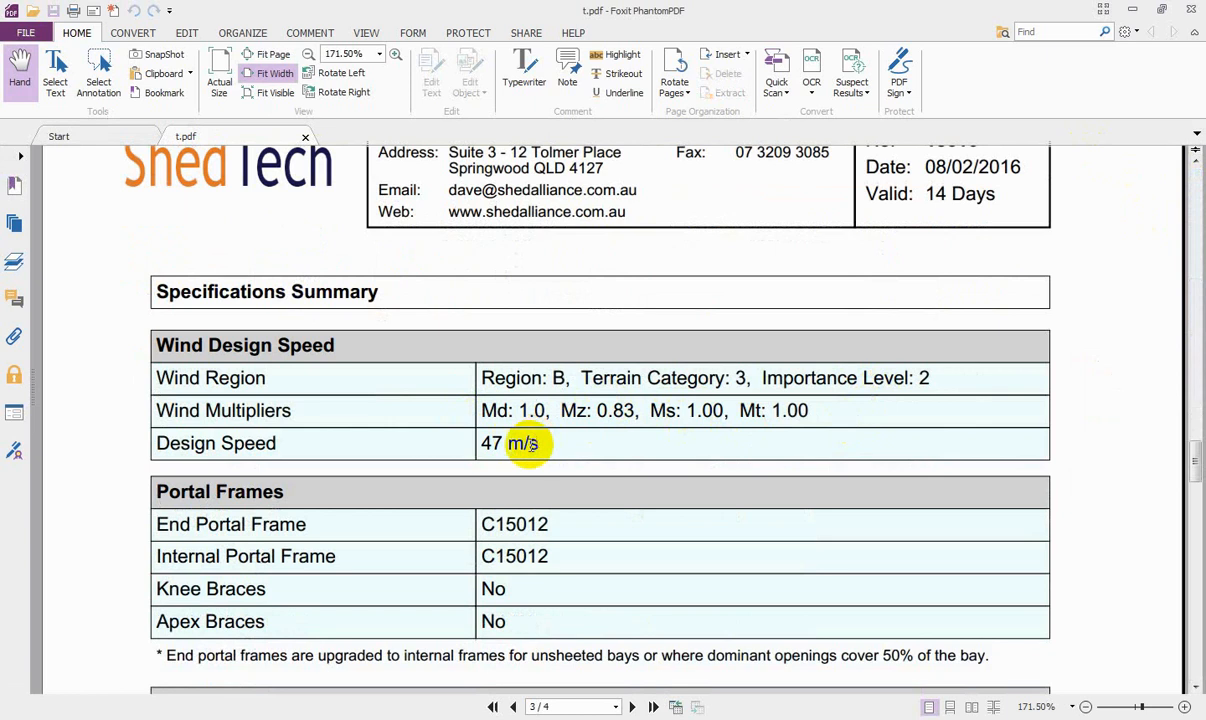
{"action": "scroll", "coordinate": [511, 558], "scroll_direction": "down", "scroll_amount": 4}
{"action": "scroll", "coordinate": [515, 560], "scroll_direction": "down", "scroll_amount": 8}
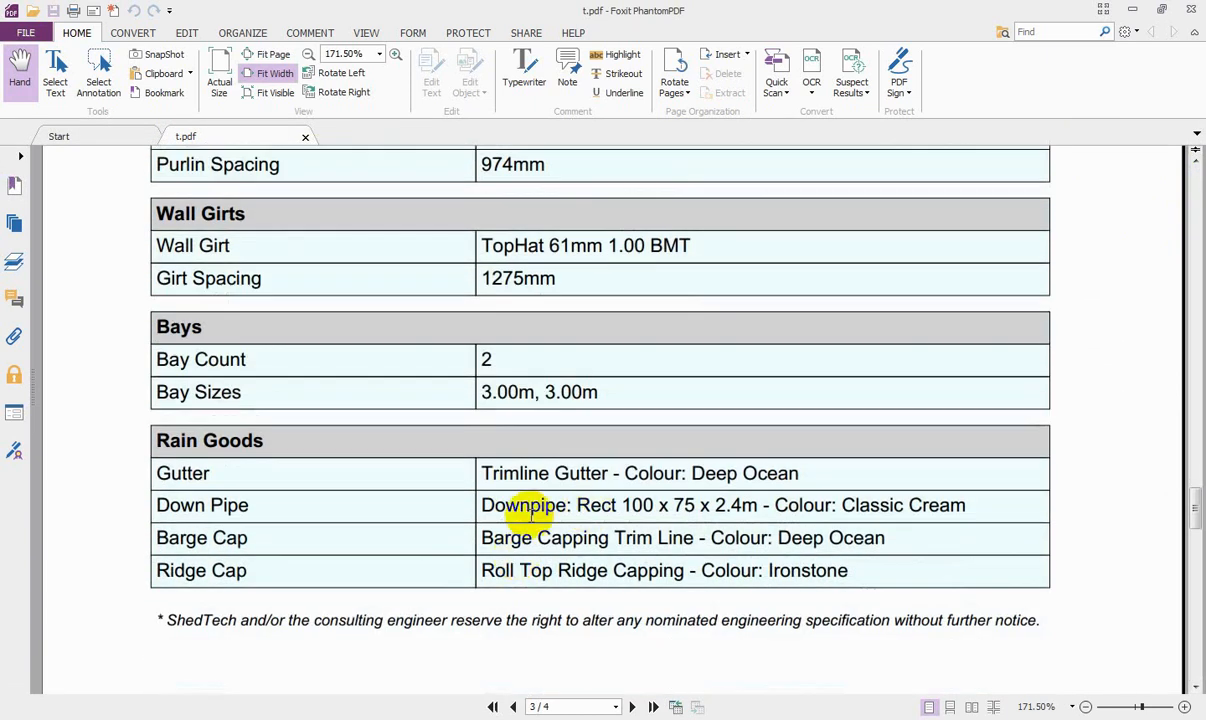
{"action": "scroll", "coordinate": [545, 502], "scroll_direction": "down", "scroll_amount": 5}
{"action": "scroll", "coordinate": [558, 505], "scroll_direction": "down", "scroll_amount": 15}
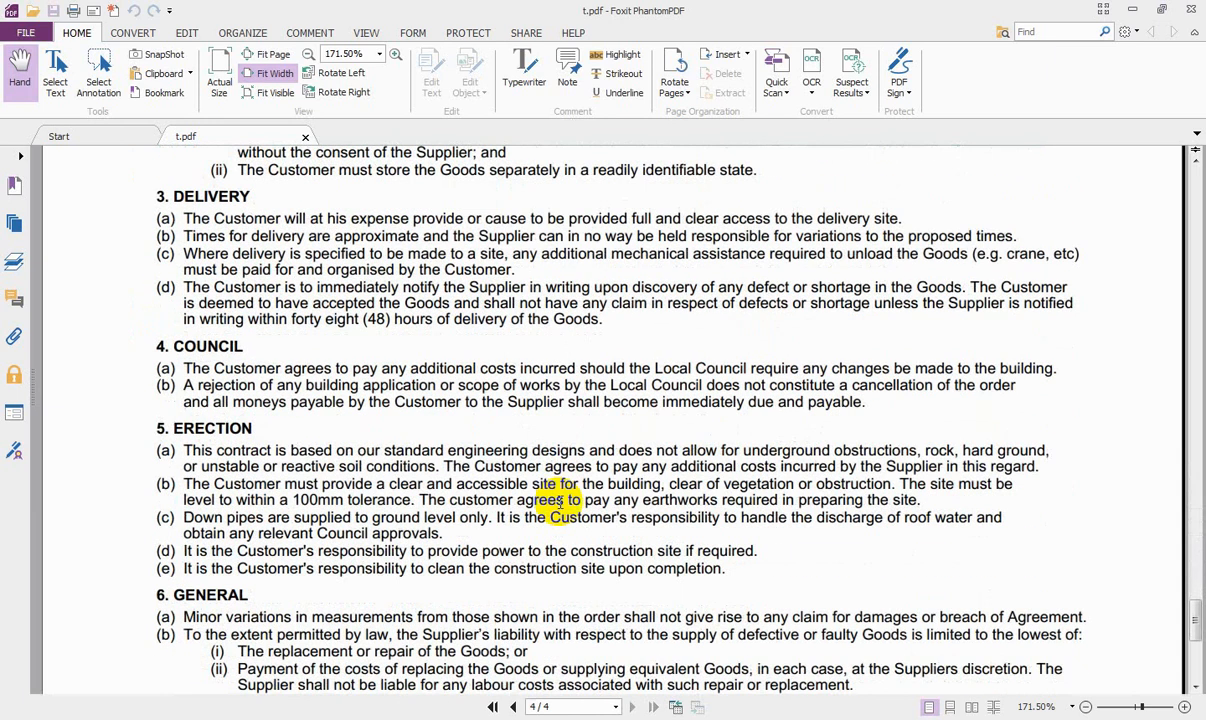
{"action": "scroll", "coordinate": [560, 500], "scroll_direction": "down", "scroll_amount": 4}
{"action": "scroll", "coordinate": [555, 498], "scroll_direction": "down", "scroll_amount": 4}
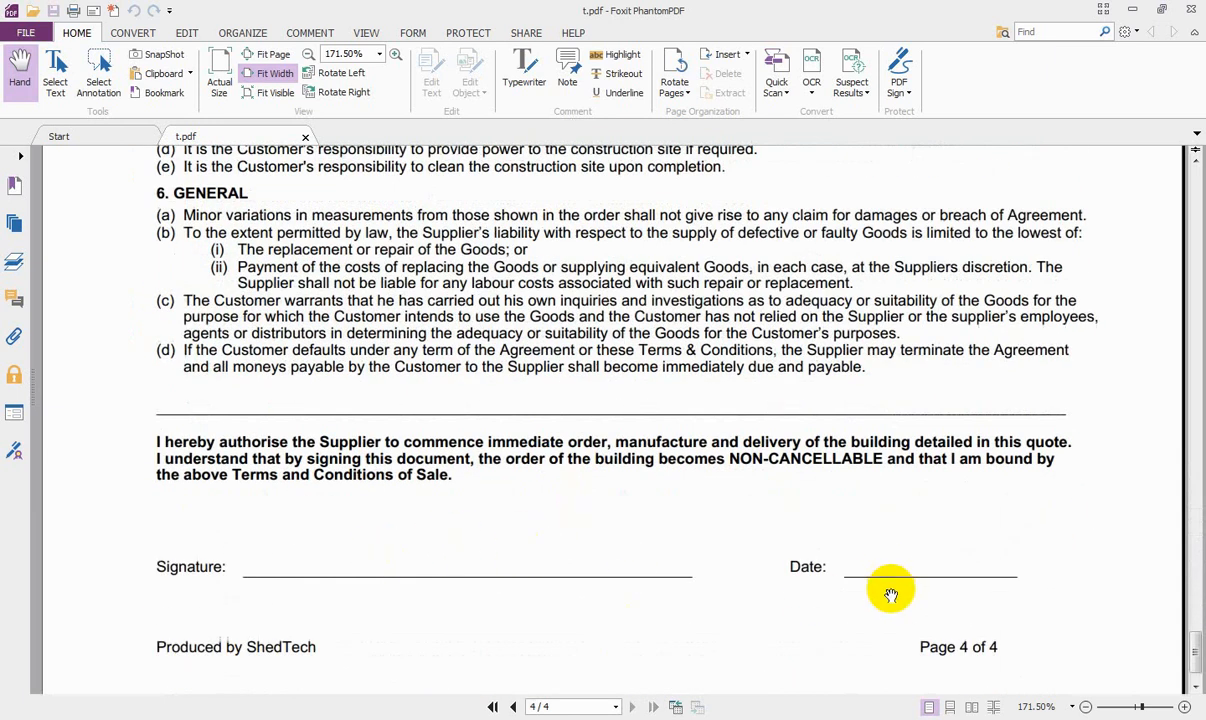
Go back through the quotation PDF to its first page and check the company details in the letterhead.
{"action": "scroll", "coordinate": [820, 550], "scroll_direction": "up", "scroll_amount": 20}
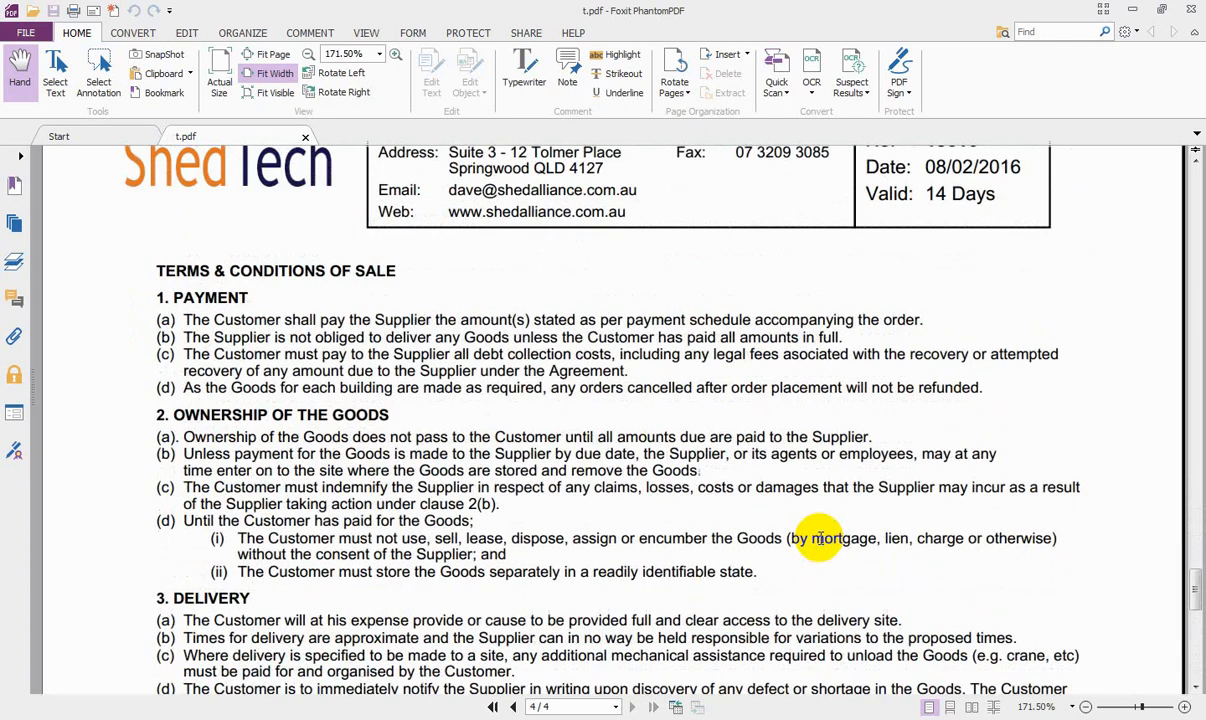
{"action": "scroll", "coordinate": [820, 538], "scroll_direction": "up", "scroll_amount": 20}
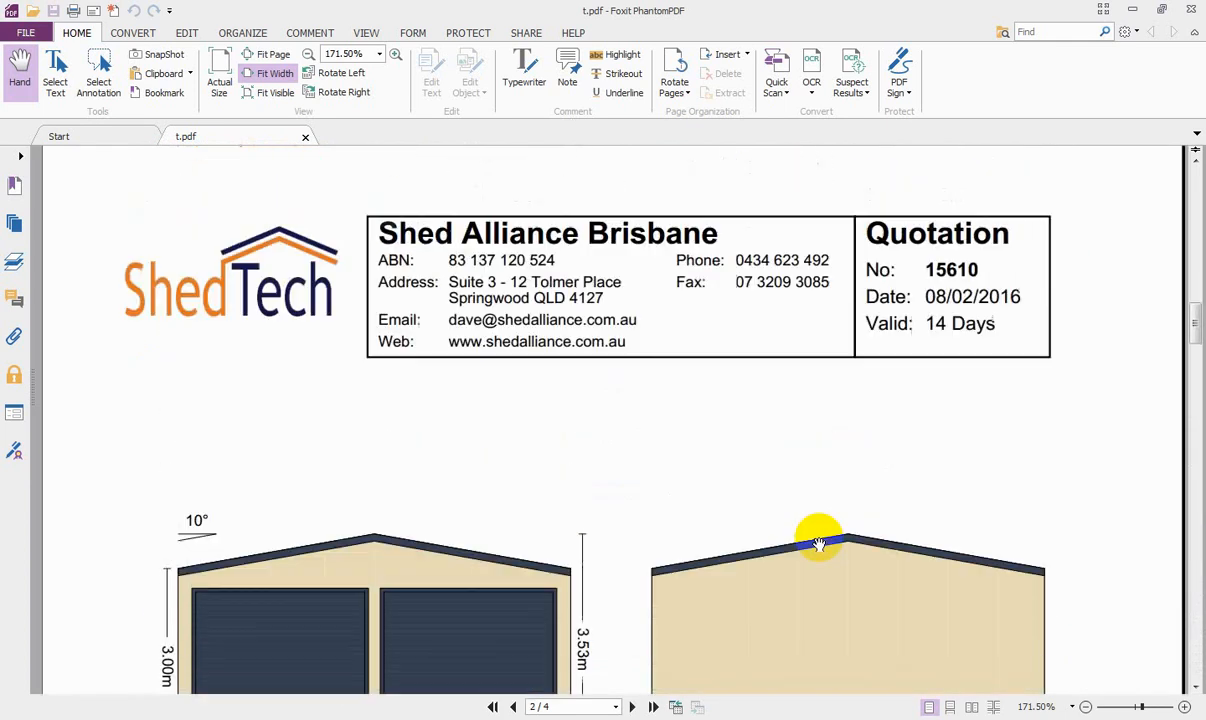
{"action": "scroll", "coordinate": [820, 538], "scroll_direction": "up", "scroll_amount": 3}
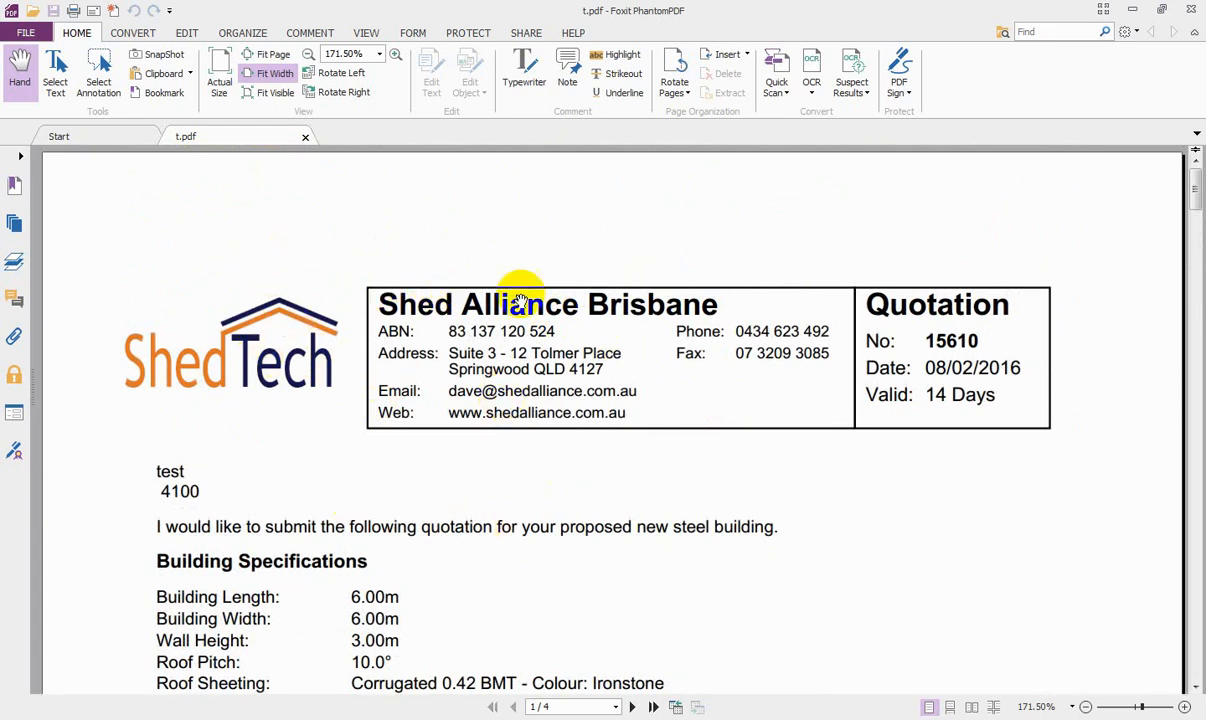
{"action": "scroll", "coordinate": [471, 343], "scroll_direction": "down", "scroll_amount": 1}
{"action": "scroll", "coordinate": [470, 343], "scroll_direction": "up", "scroll_amount": 1}
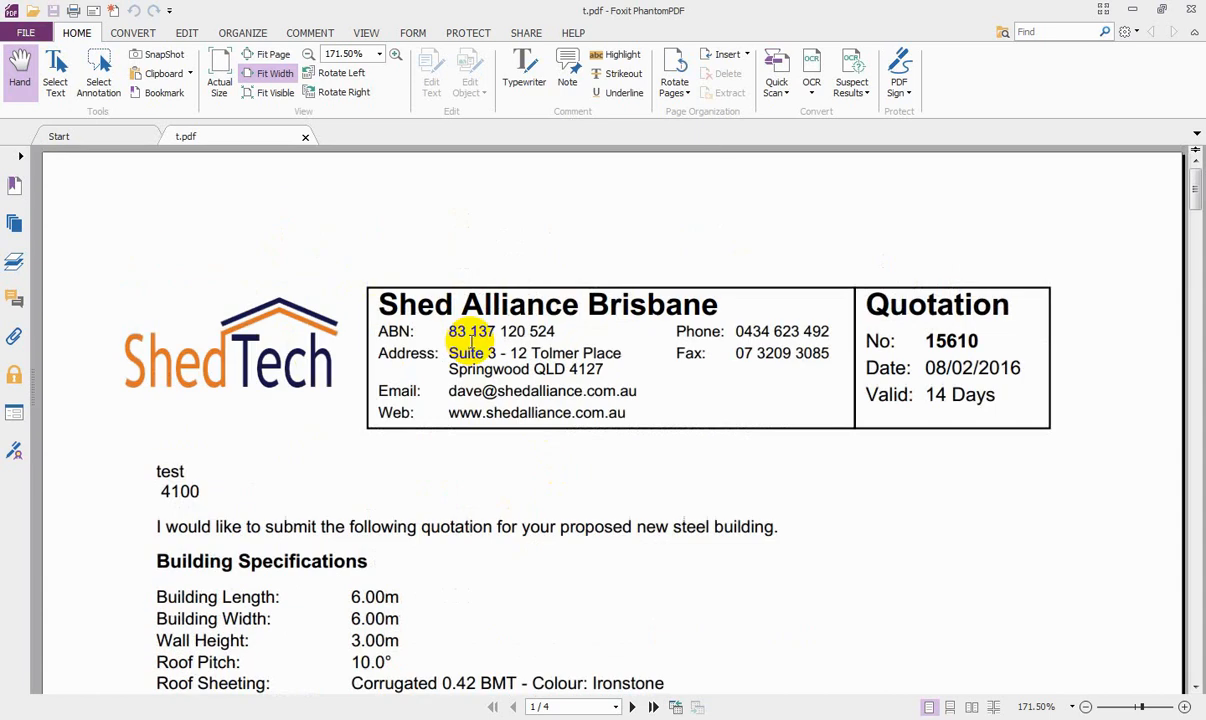
Close the quotation PDF, return to ShedTech and accept the shed quote.
{"action": "left_click", "coordinate": [1190, 9]}
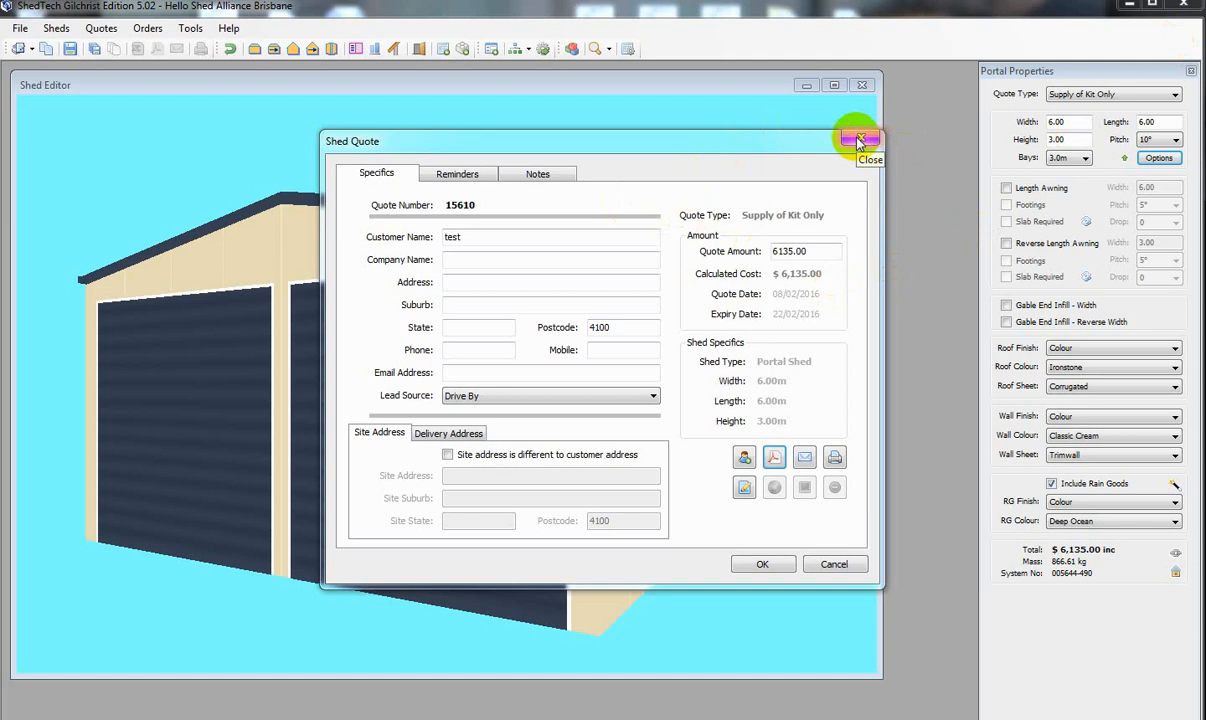
{"action": "left_click", "coordinate": [763, 564]}
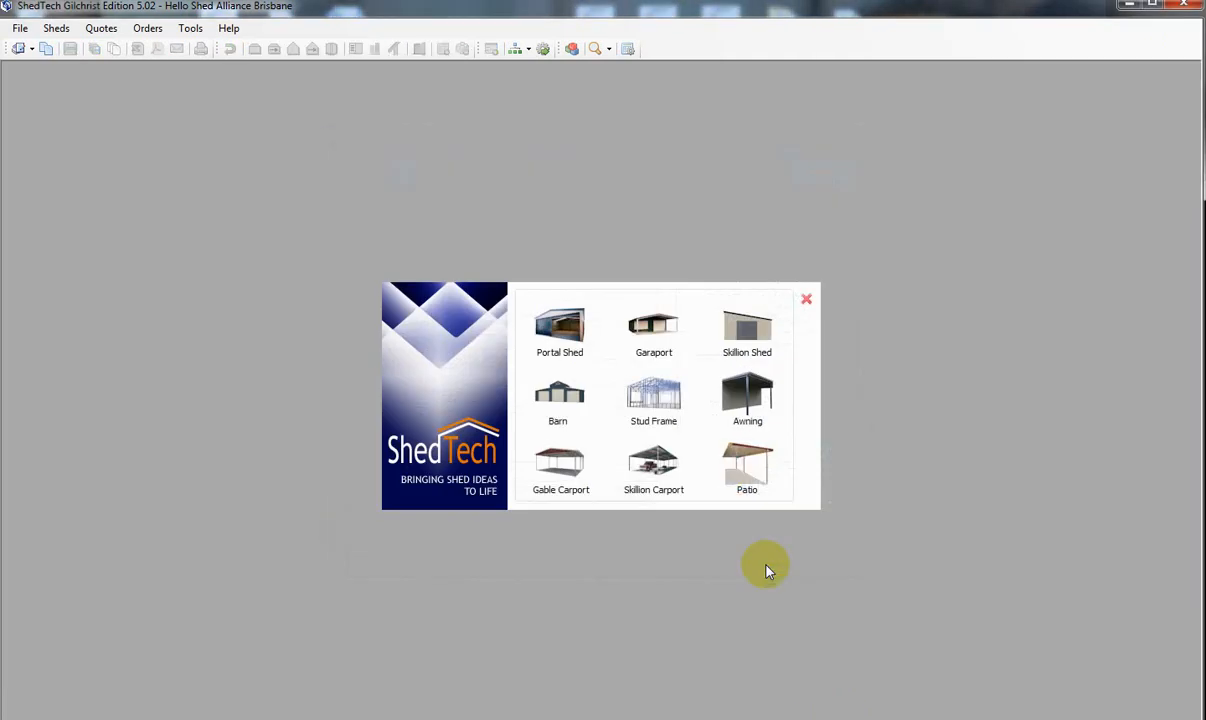
Review the commands and reports available for managing quotes and orders, without opening any of them.
{"action": "left_click", "coordinate": [103, 30]}
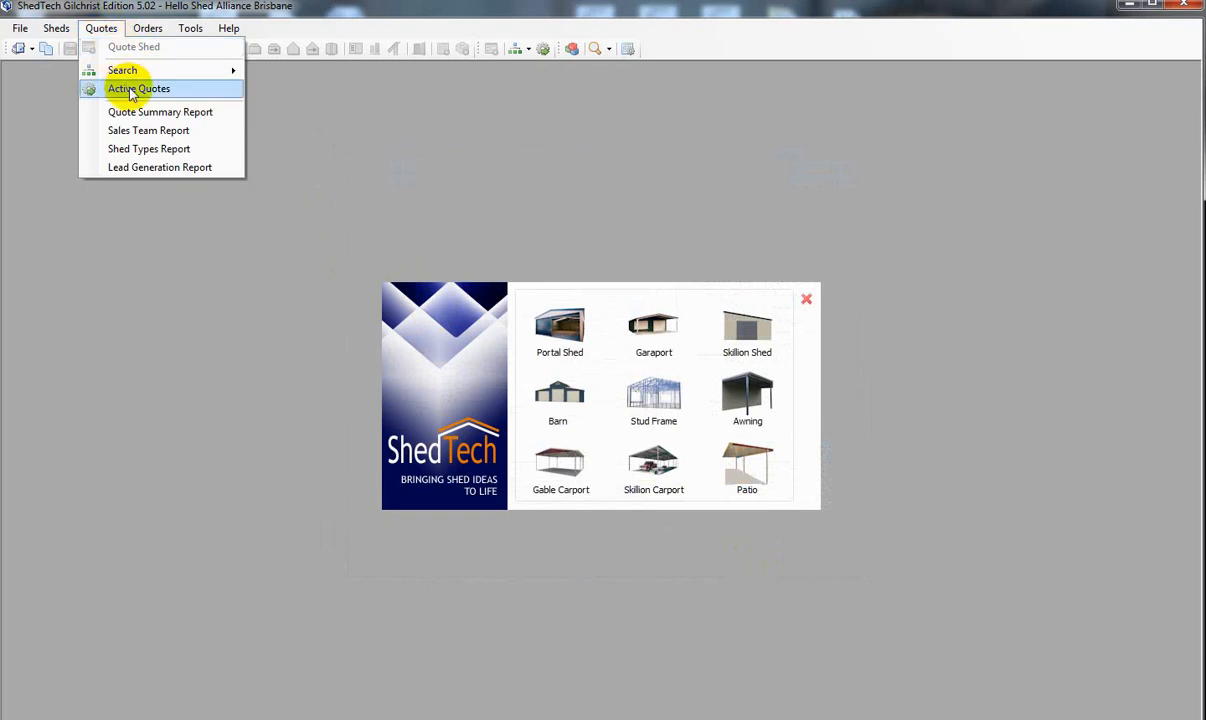
{"action": "mouse_move", "coordinate": [125, 72]}
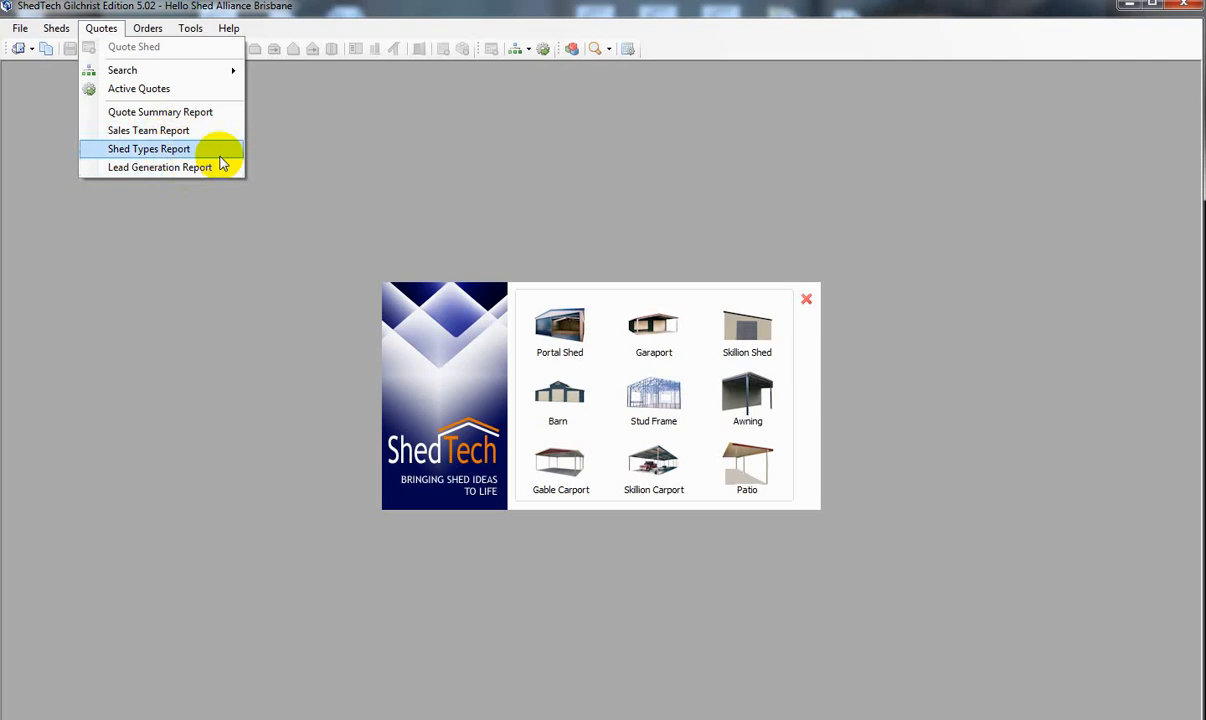
{"action": "left_click", "coordinate": [291, 117]}
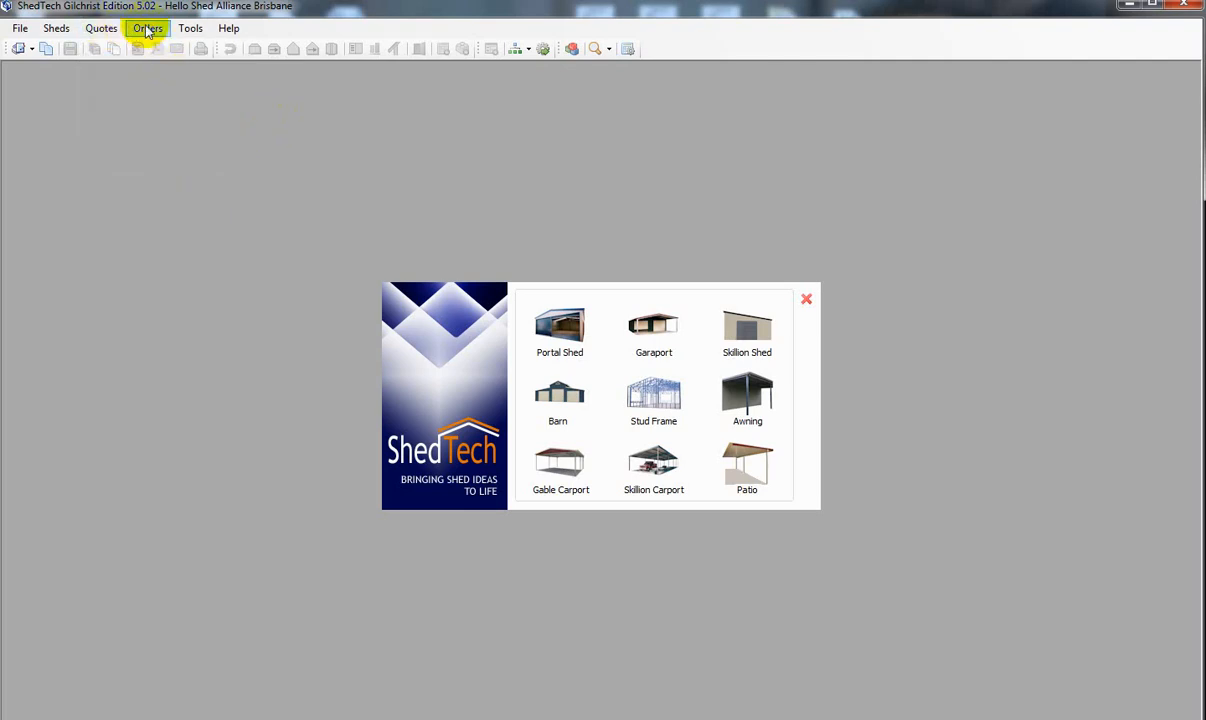
{"action": "left_click", "coordinate": [147, 30]}
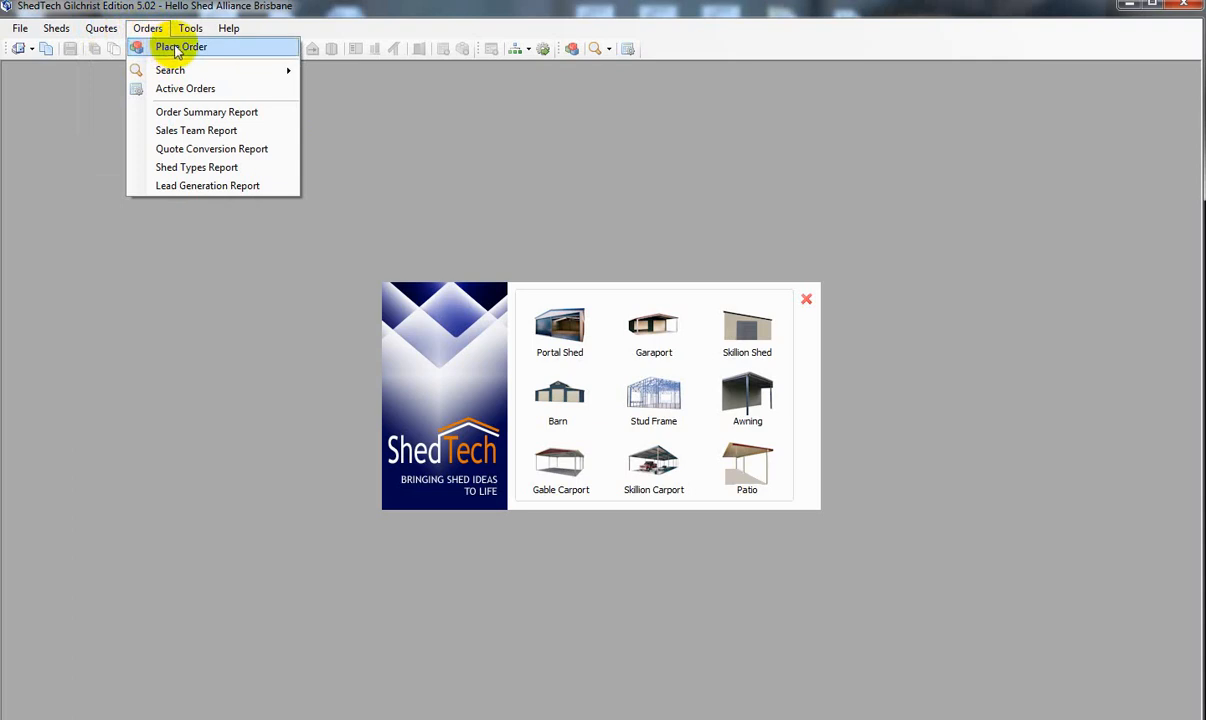
{"action": "mouse_move", "coordinate": [181, 76]}
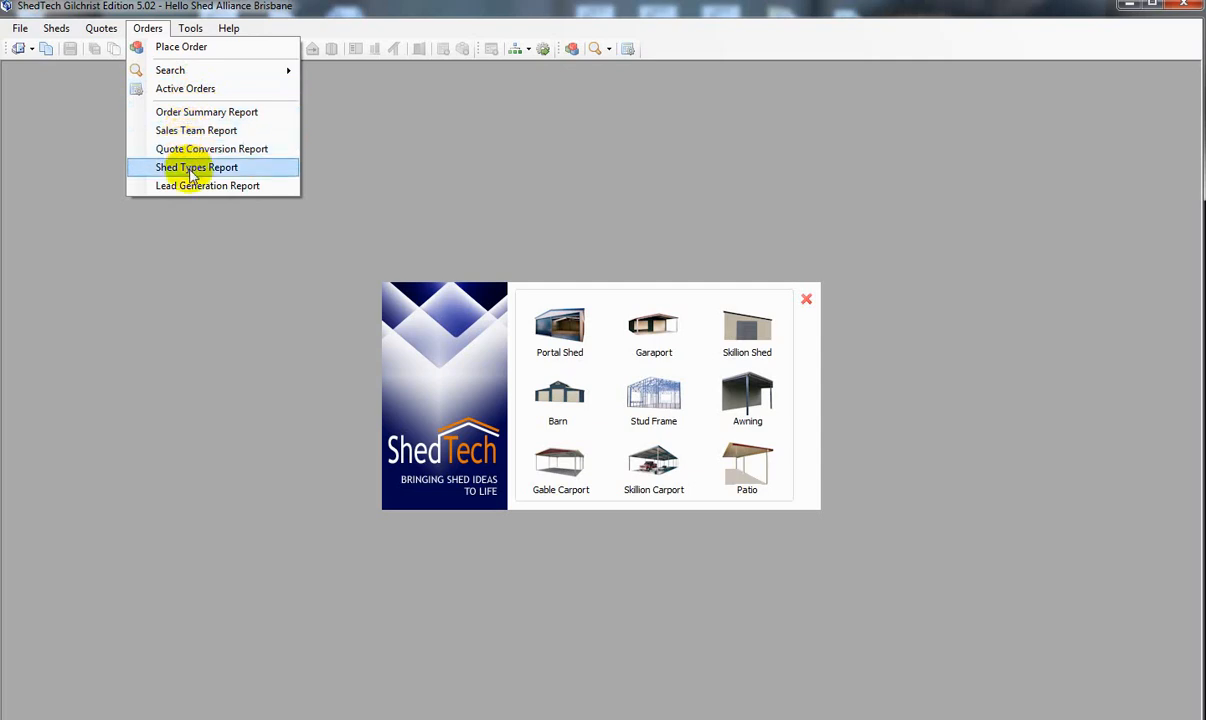
{"action": "left_click", "coordinate": [334, 101]}
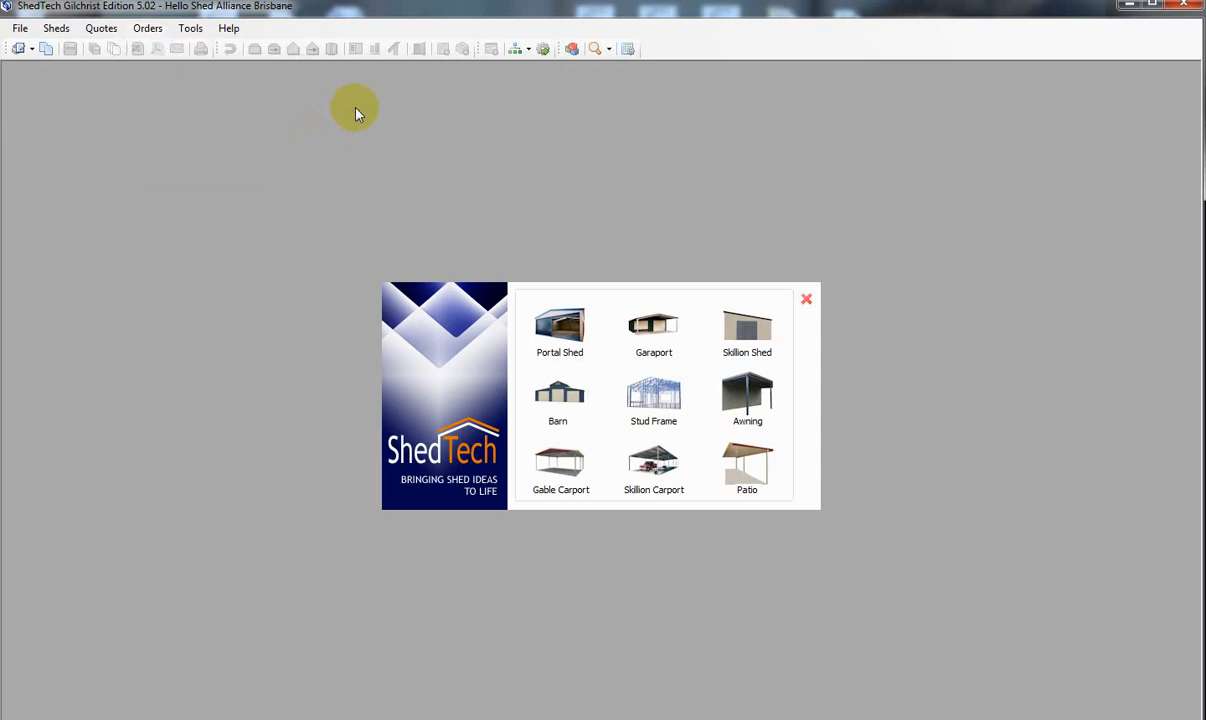
Review the company, pricing and default settings, followed by the construction guides and library documents, without opening any of them.
{"action": "left_click", "coordinate": [192, 30]}
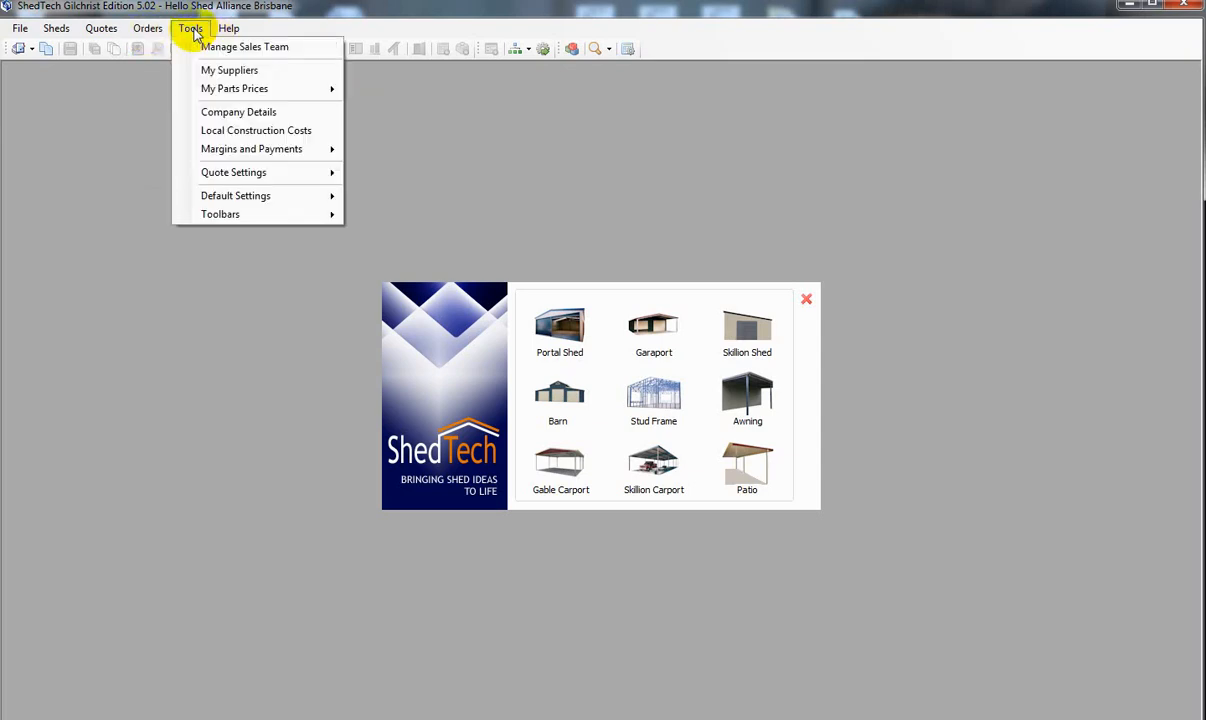
{"action": "mouse_move", "coordinate": [262, 158]}
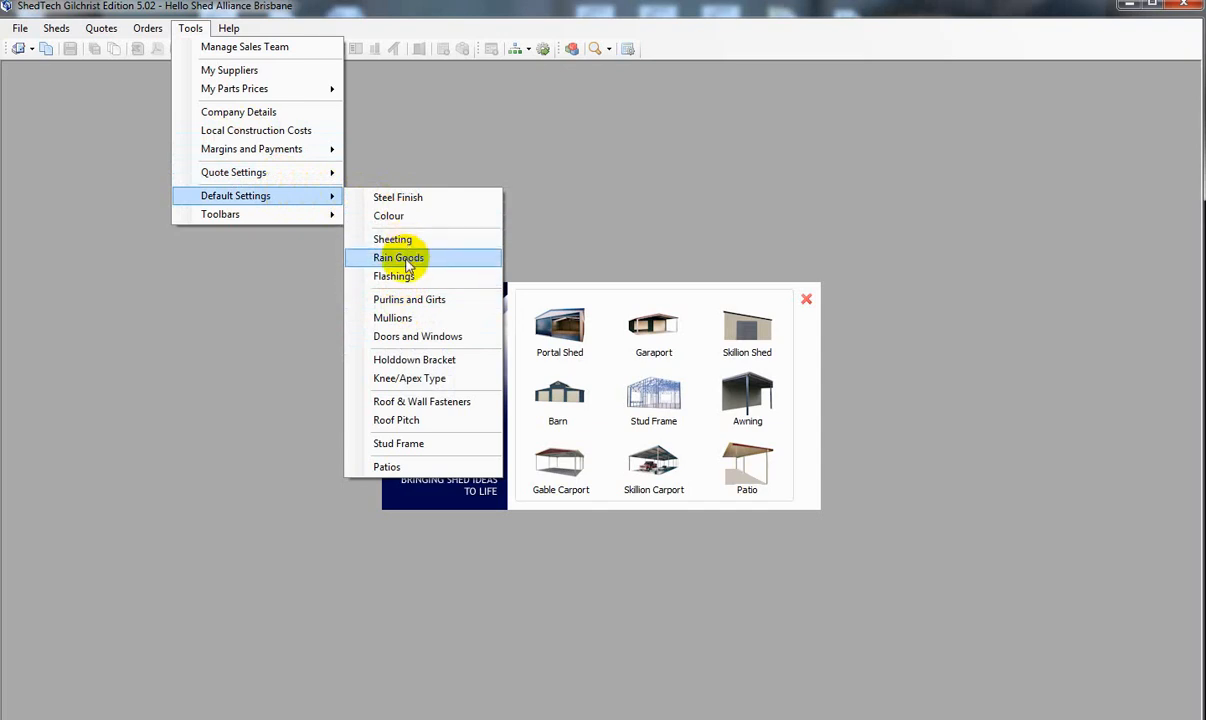
{"action": "left_click", "coordinate": [389, 216]}
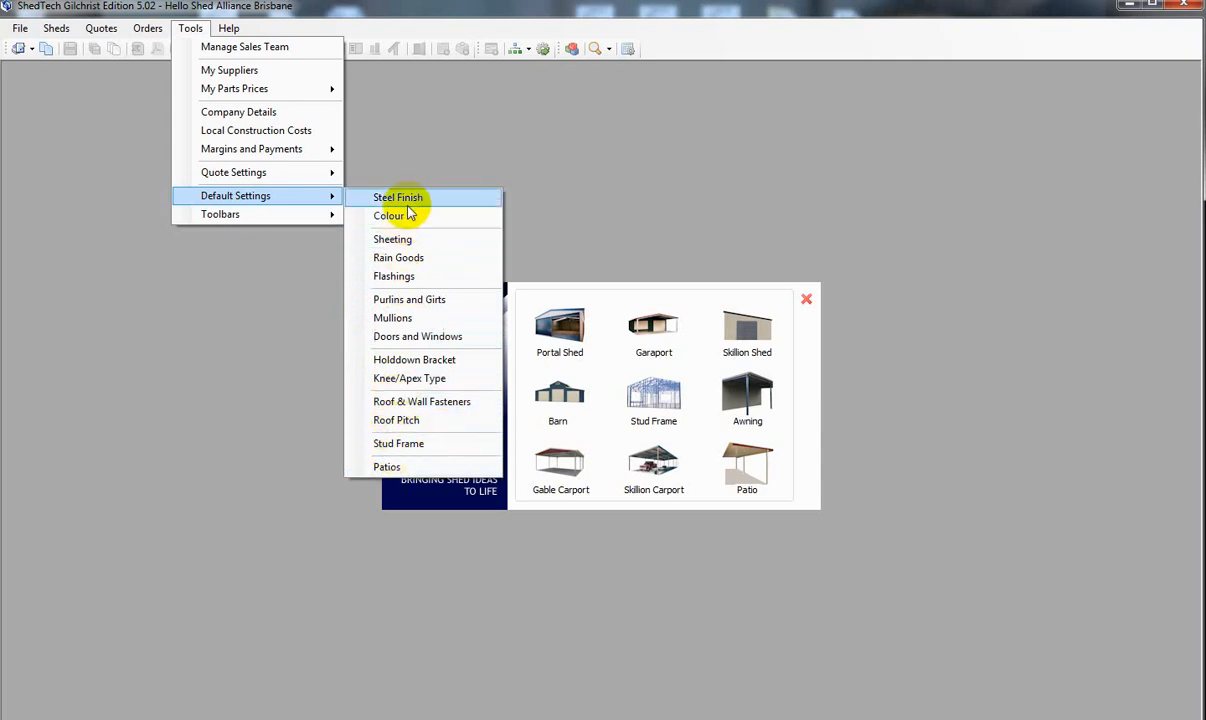
{"action": "left_click", "coordinate": [398, 113]}
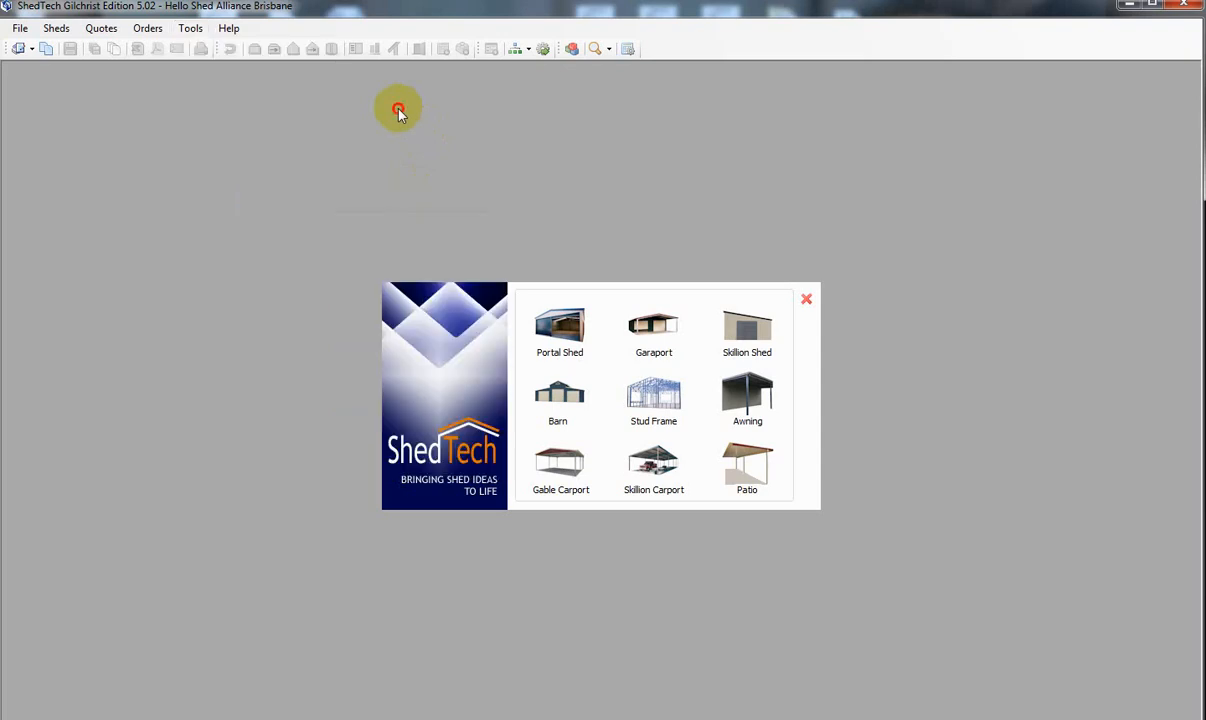
{"action": "left_click", "coordinate": [229, 30]}
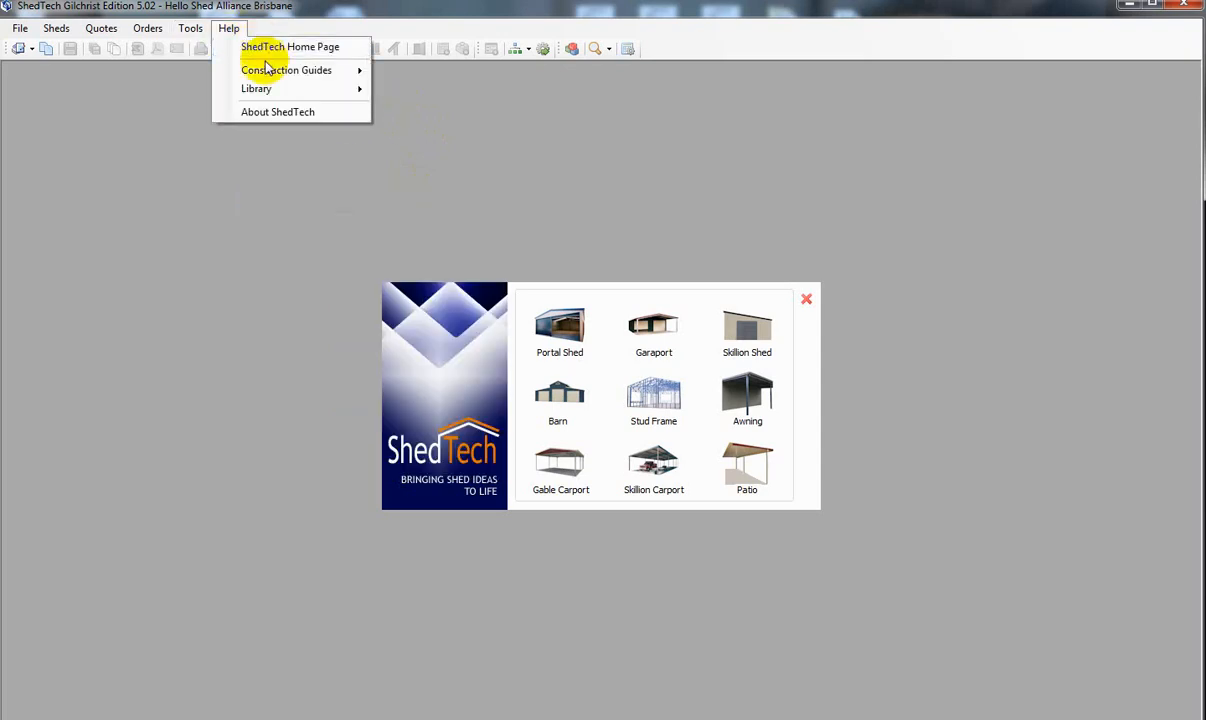
{"action": "mouse_move", "coordinate": [283, 80]}
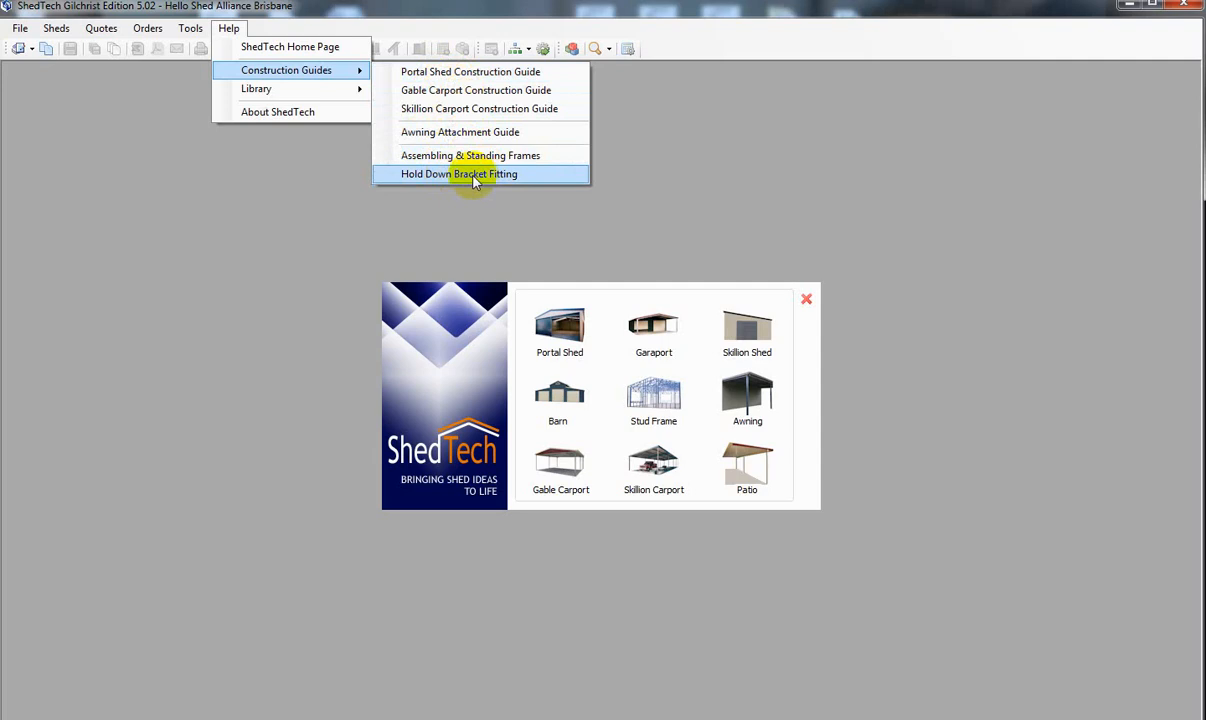
{"action": "mouse_move", "coordinate": [325, 90]}
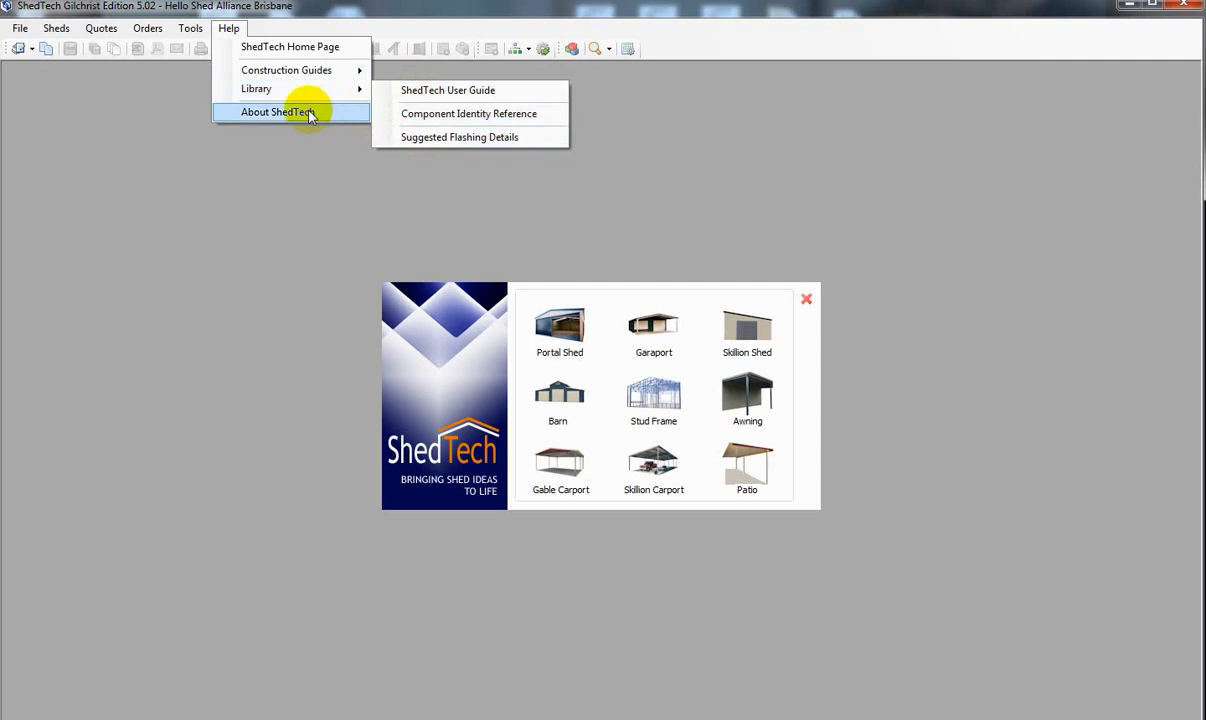
{"action": "left_click", "coordinate": [421, 106]}
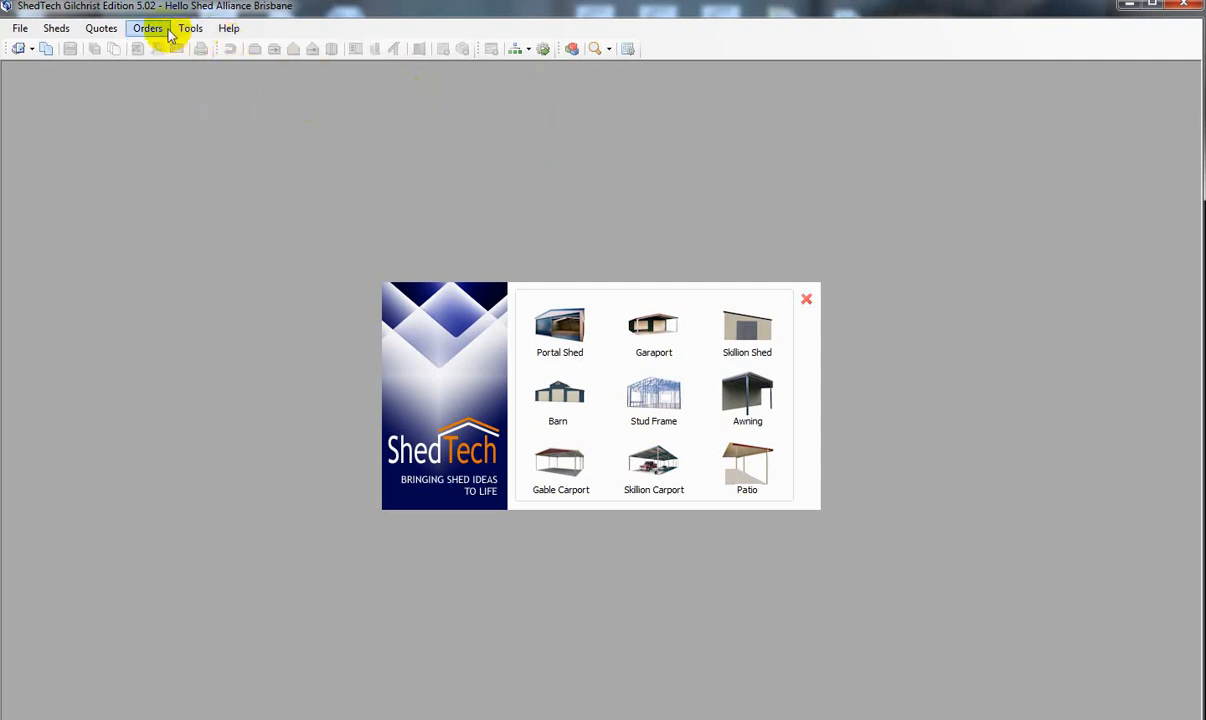